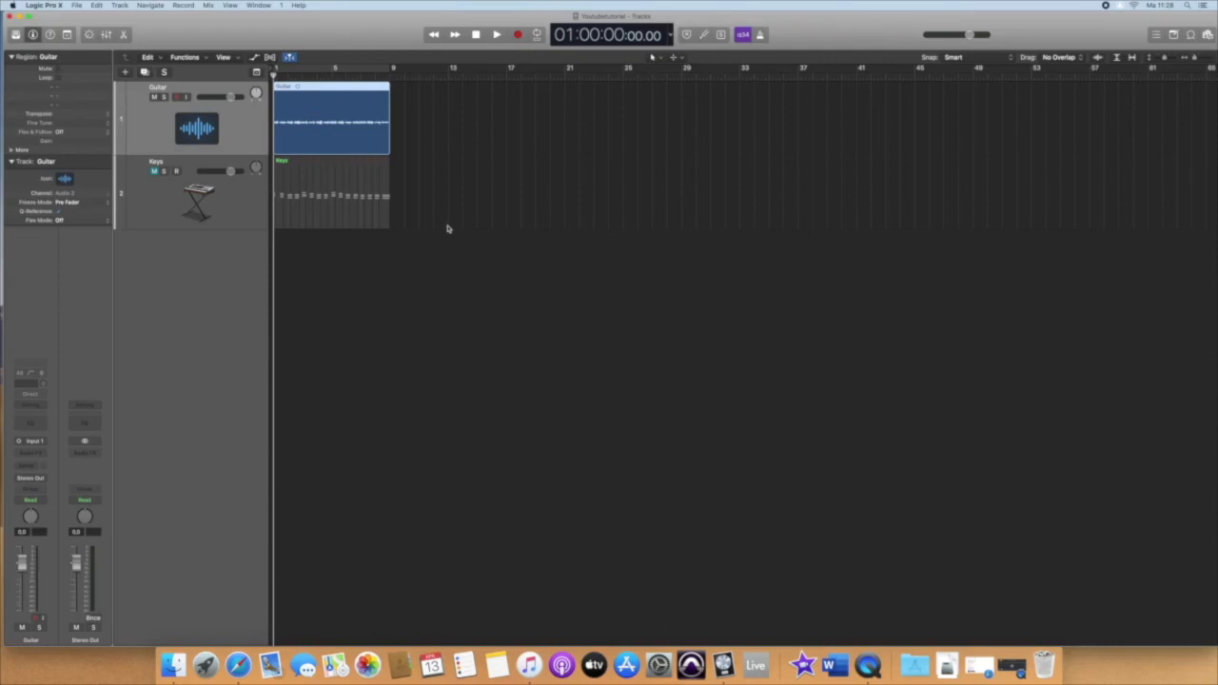
Play the guitar track, unmute the Keys track during playback, stop after the regions end, and return to the start.
left_click(154, 172)
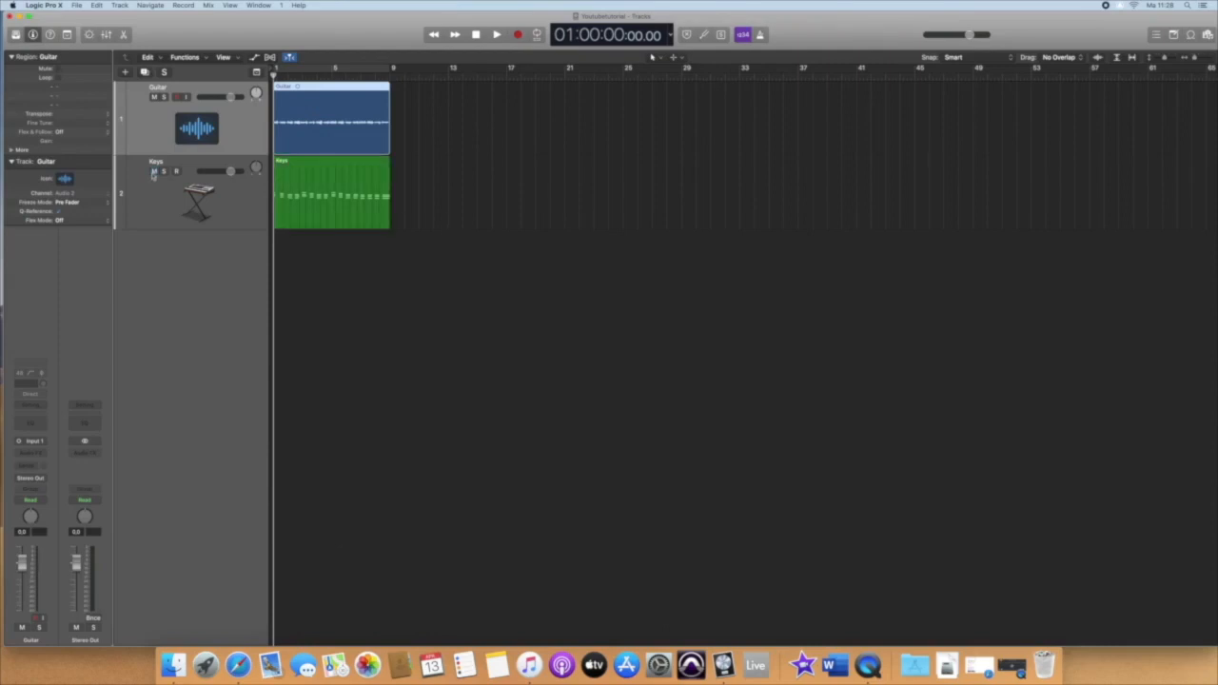
left_click(154, 172)
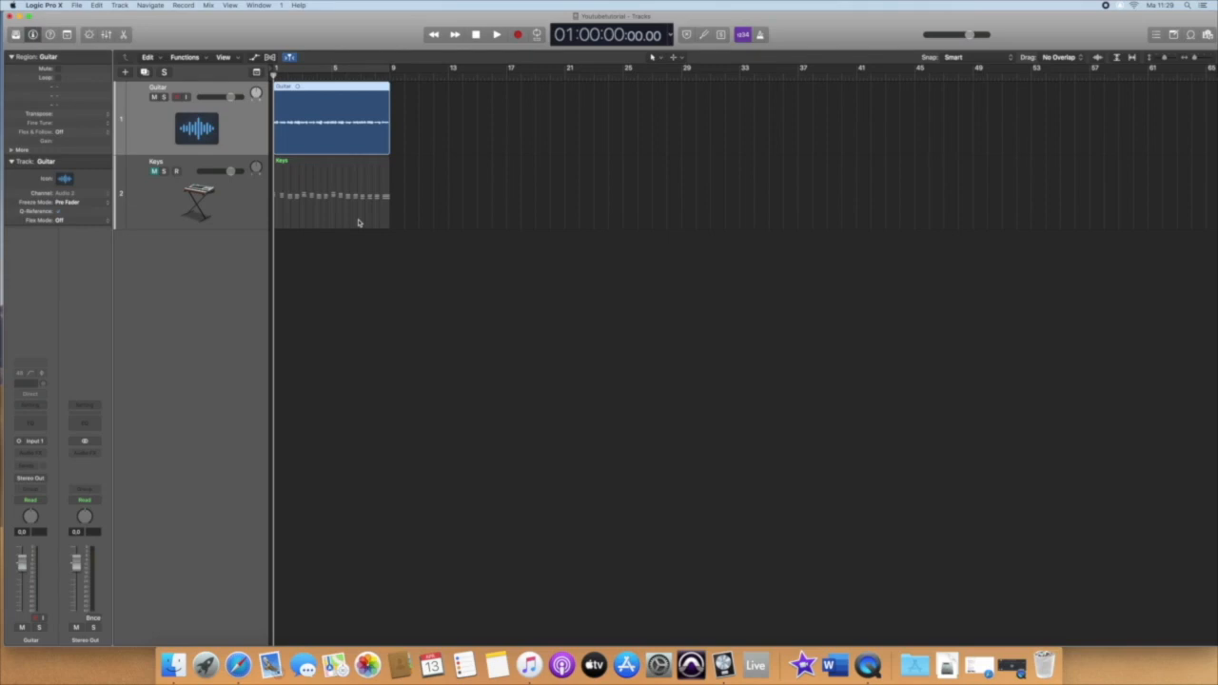
scroll(358, 227, "up", 1)
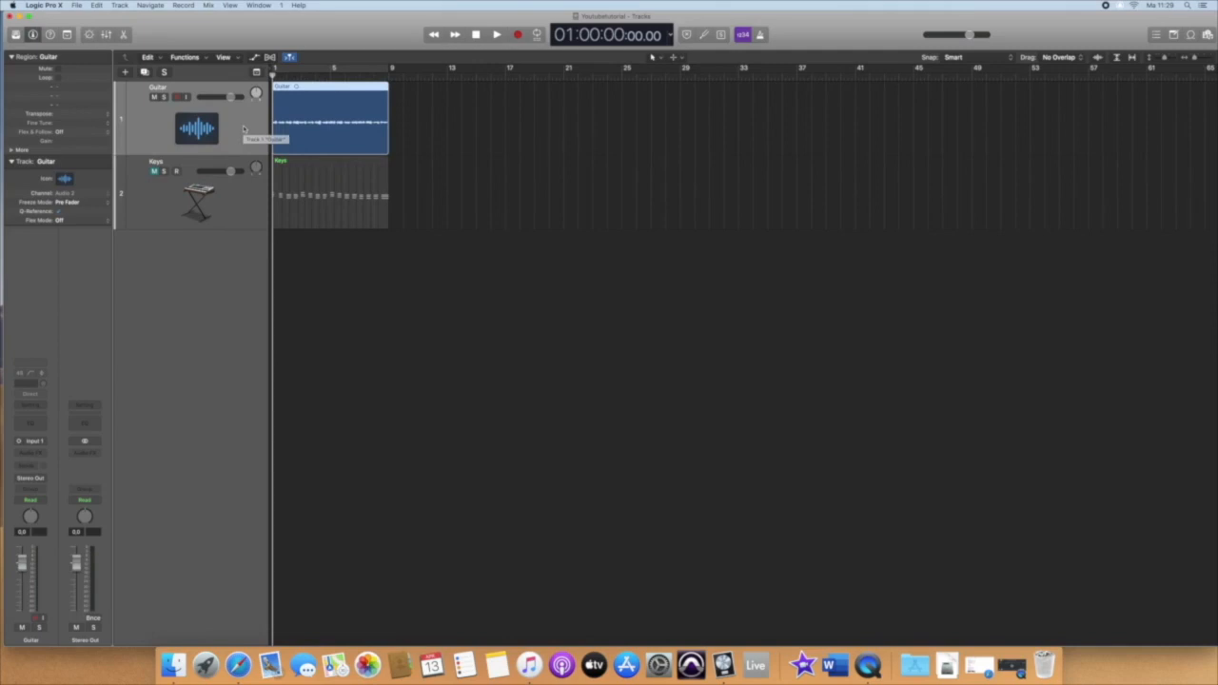
key("space")
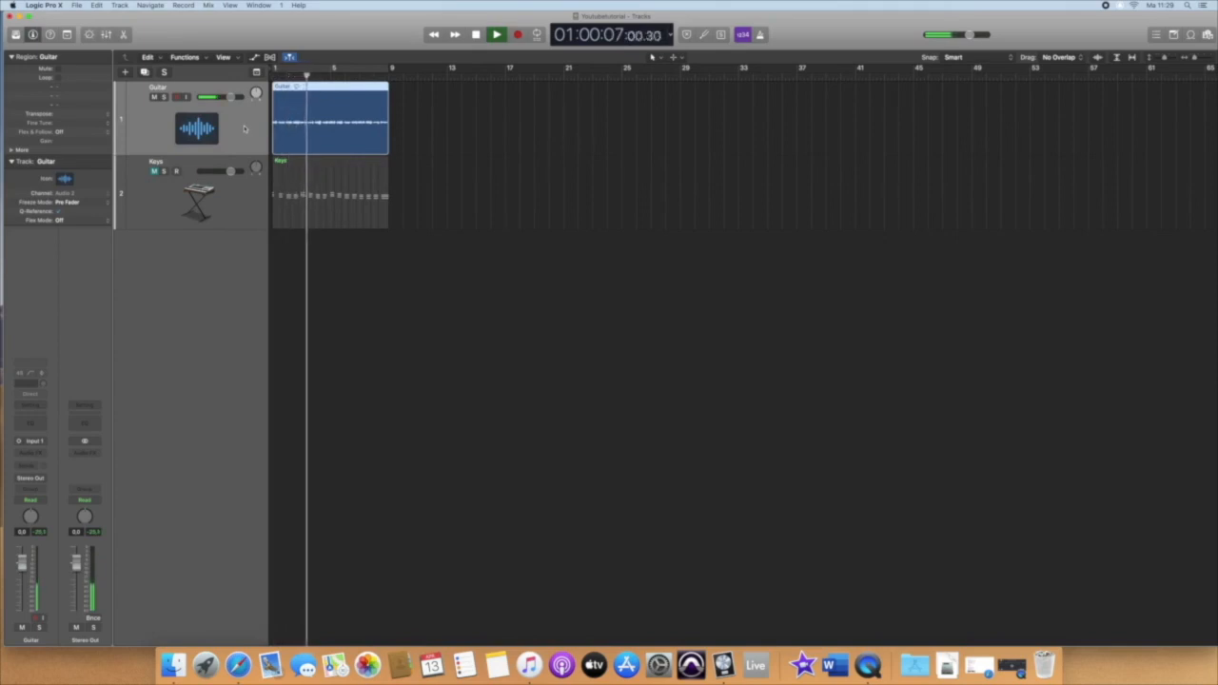
left_click(154, 171)
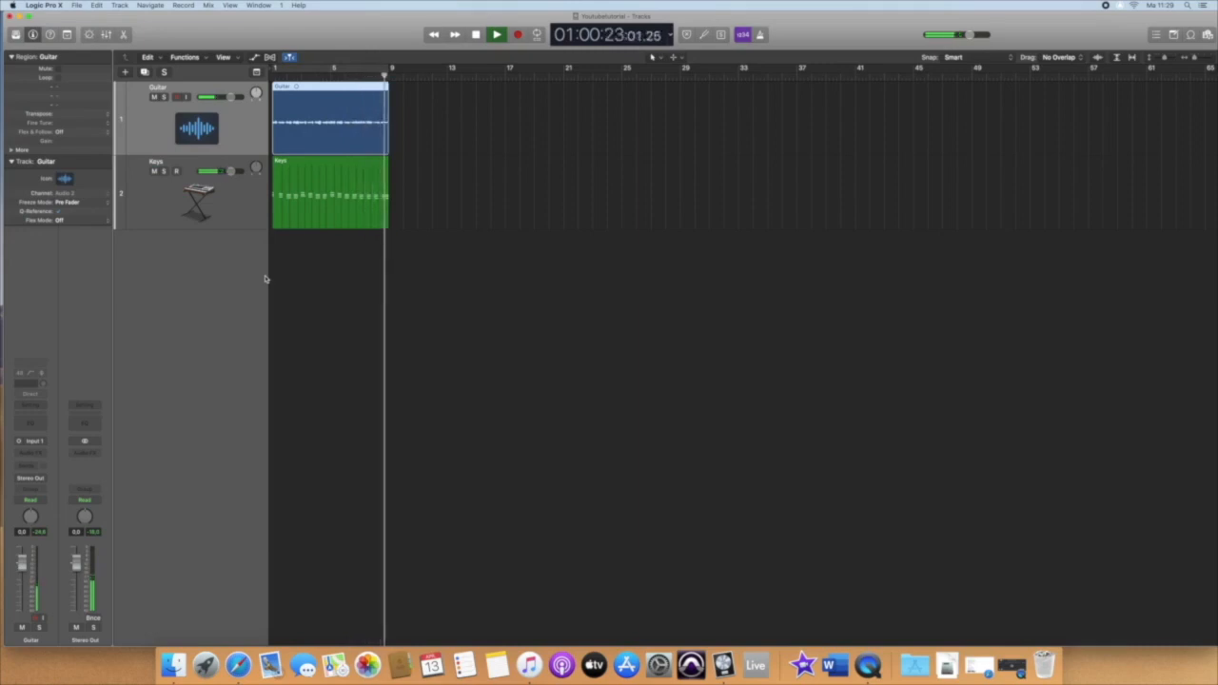
key("space")
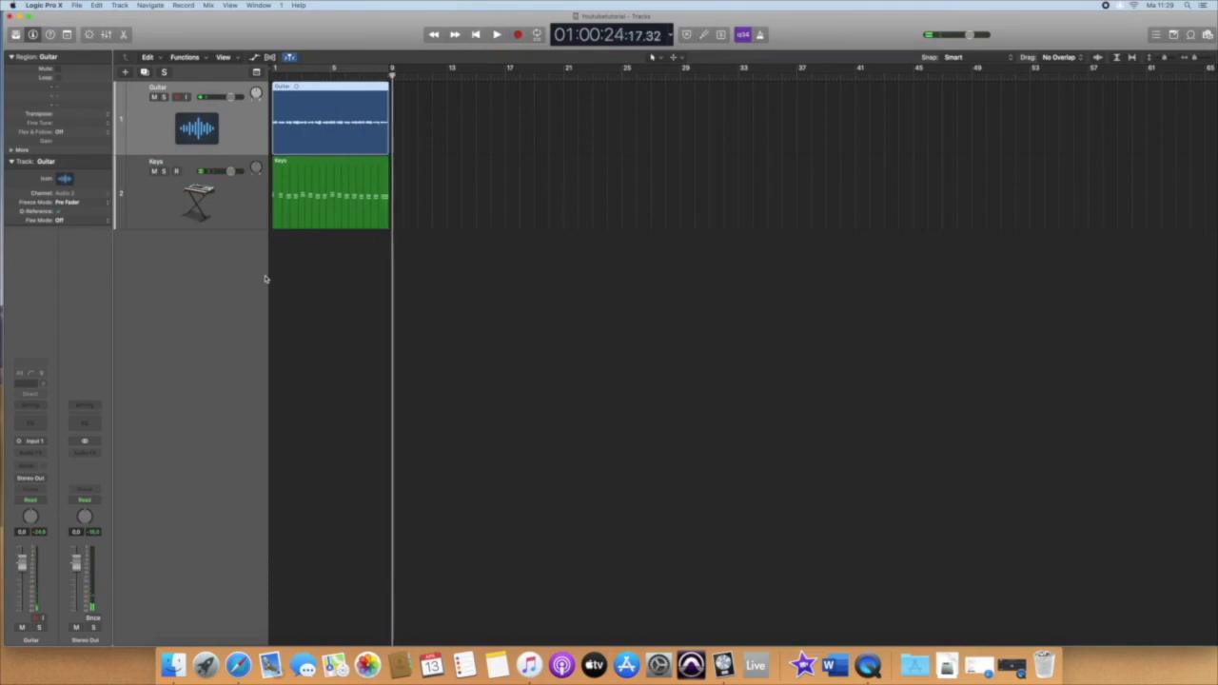
key("Return")
Open the Keys region in the Piano Roll and select the top note of the second chord in bar 1.
double_click(333, 212)
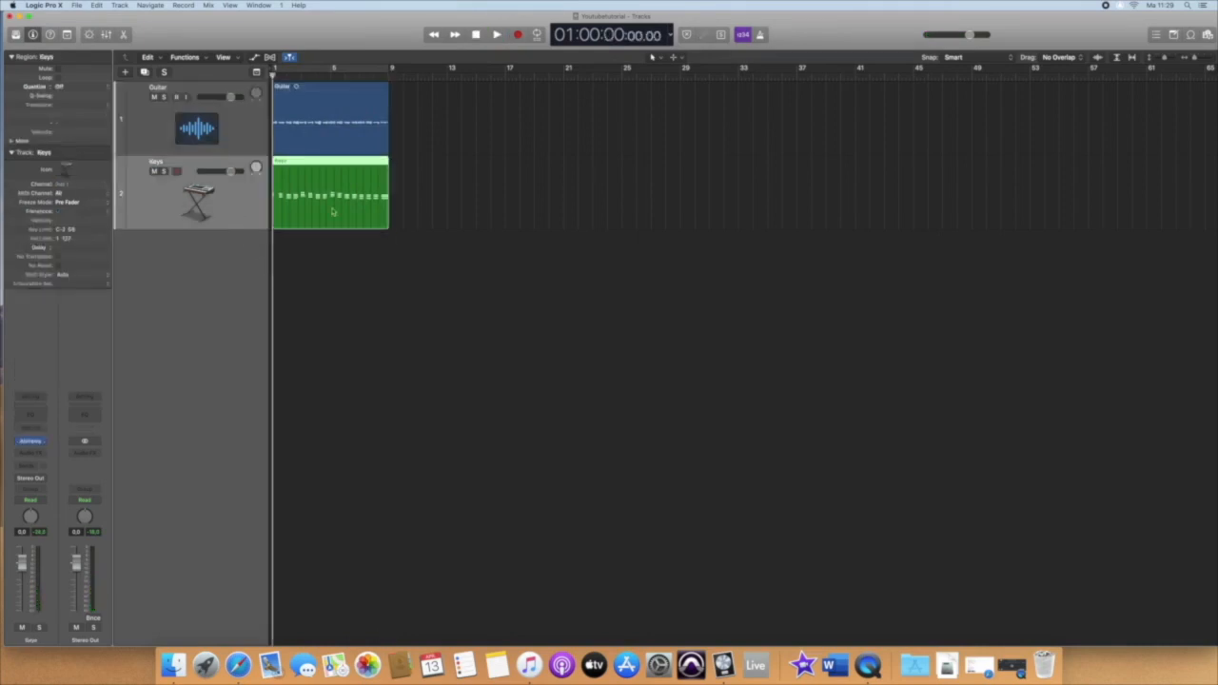
scroll(470, 447, "down", 5)
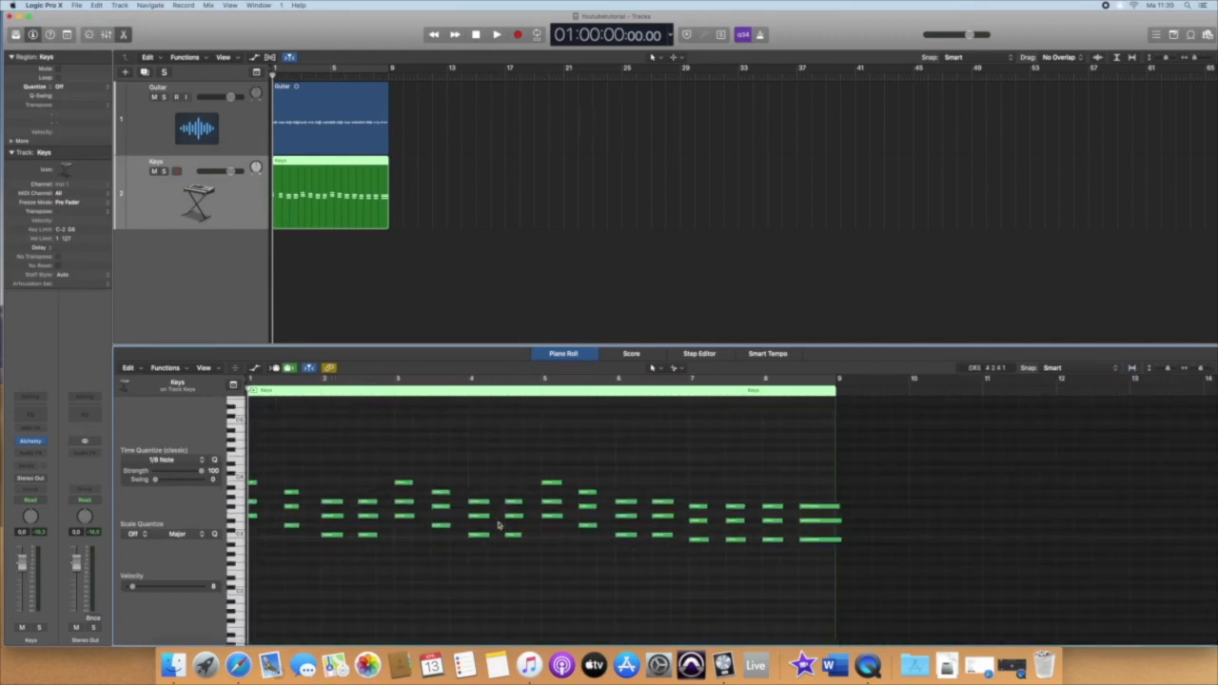
left_click(291, 492)
mouse_move(293, 492)
left_mouse_down()
mouse_move(293, 470)
mouse_move(294, 494)
left_mouse_up()
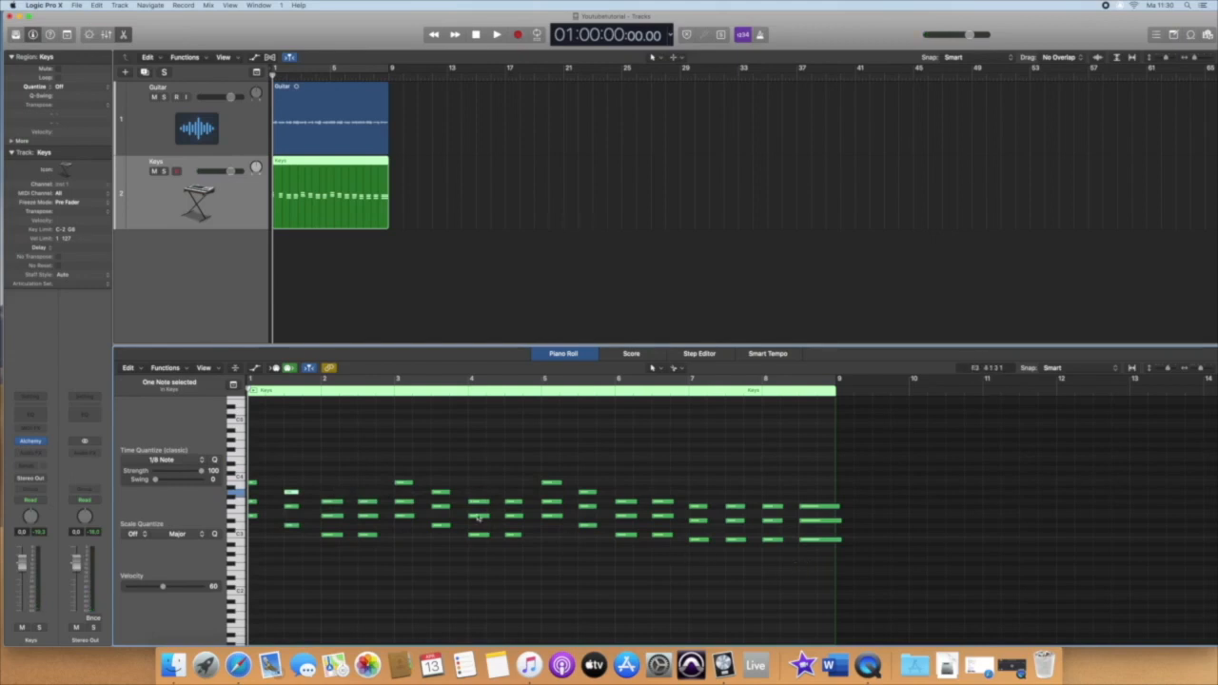
Add three stacked notes above the existing chord at bar 5 with the Pencil tool.
left_click(655, 369)
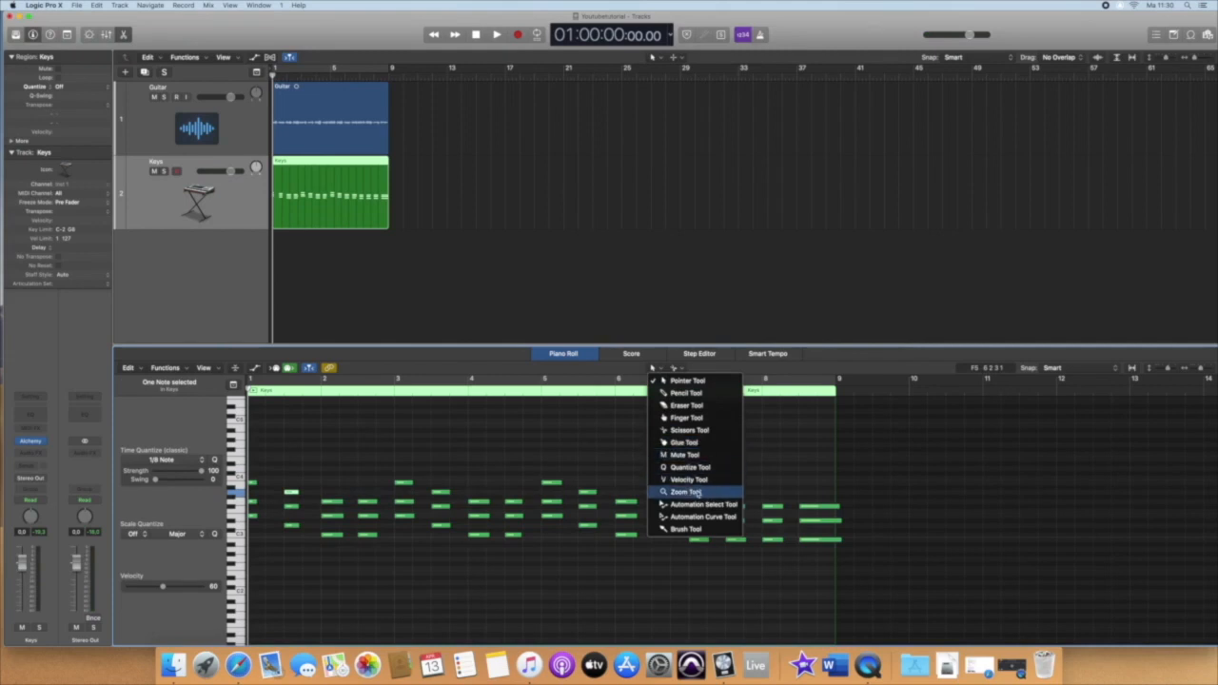
left_click(686, 393)
left_click(548, 468)
left_click(548, 454)
left_click(548, 436)
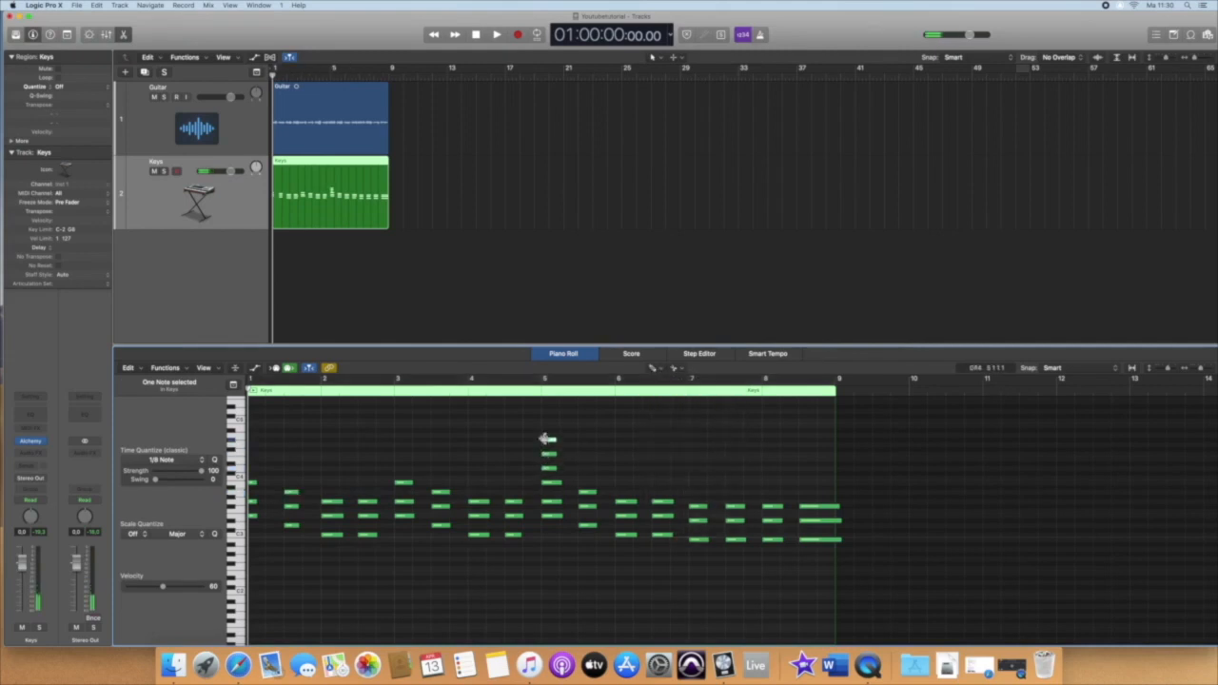
Delete the three added notes above the chord at bar 5.
left_click_drag(552, 435, 549, 453)
key("BackSpace")
left_click(549, 468)
key("BackSpace")
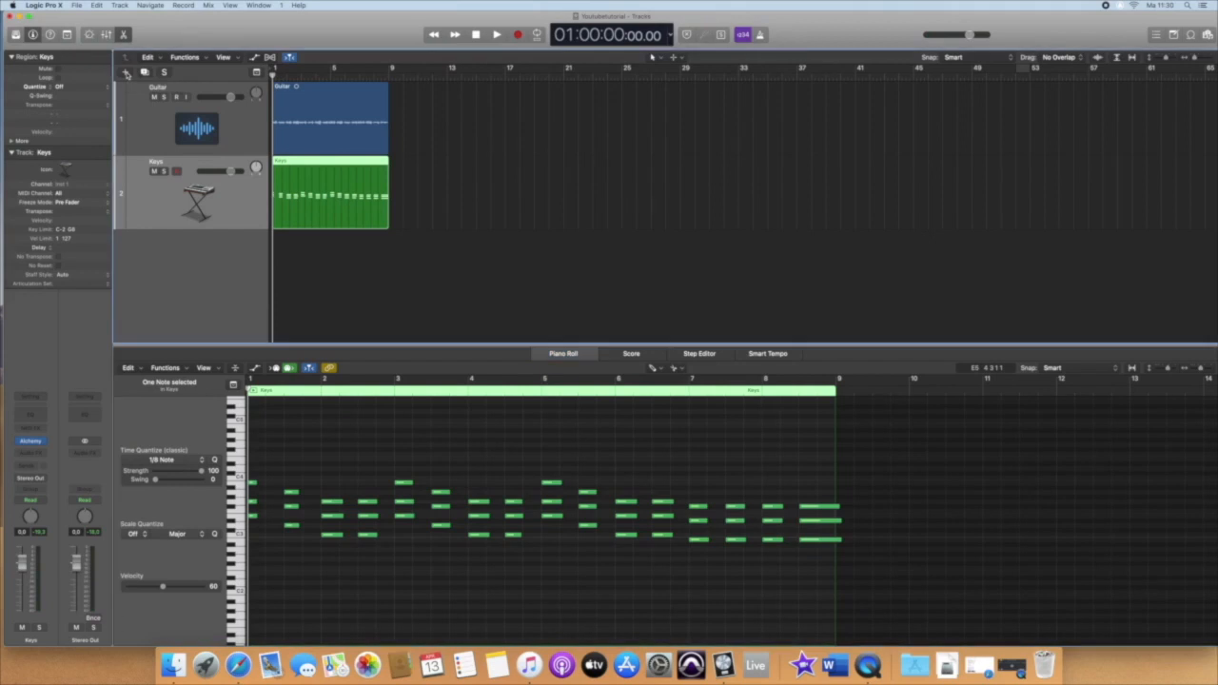
Create one new software instrument track that uses Alchemy.
left_click(127, 73)
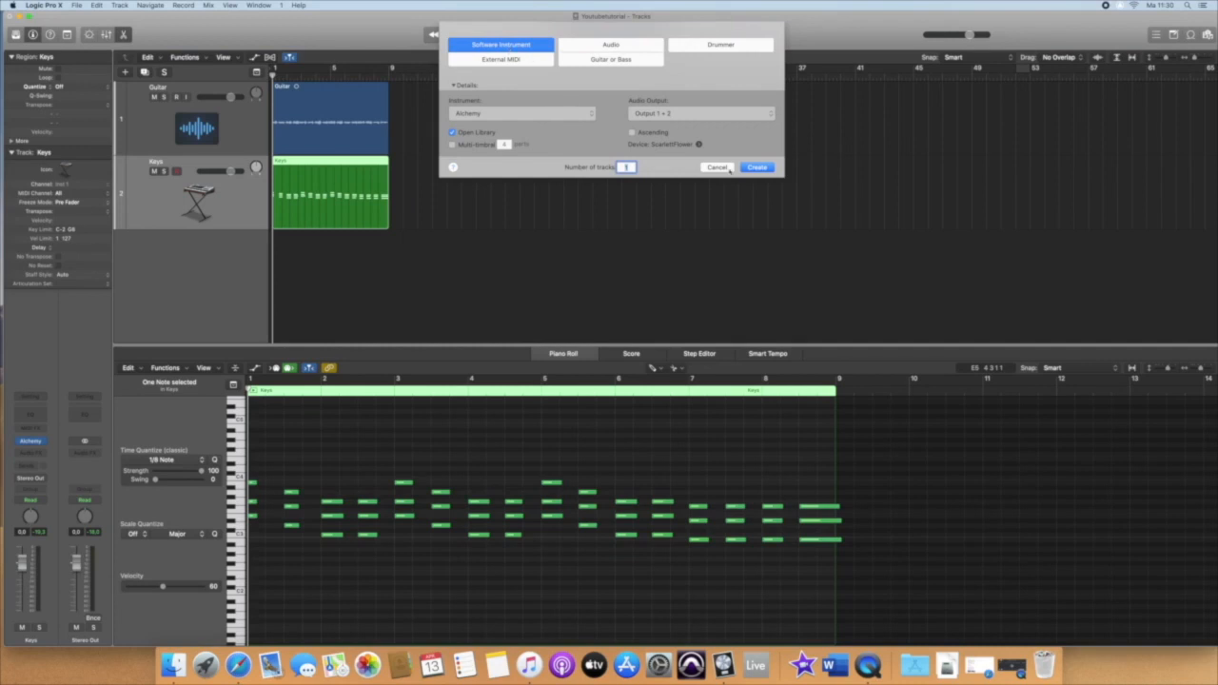
left_click(588, 114)
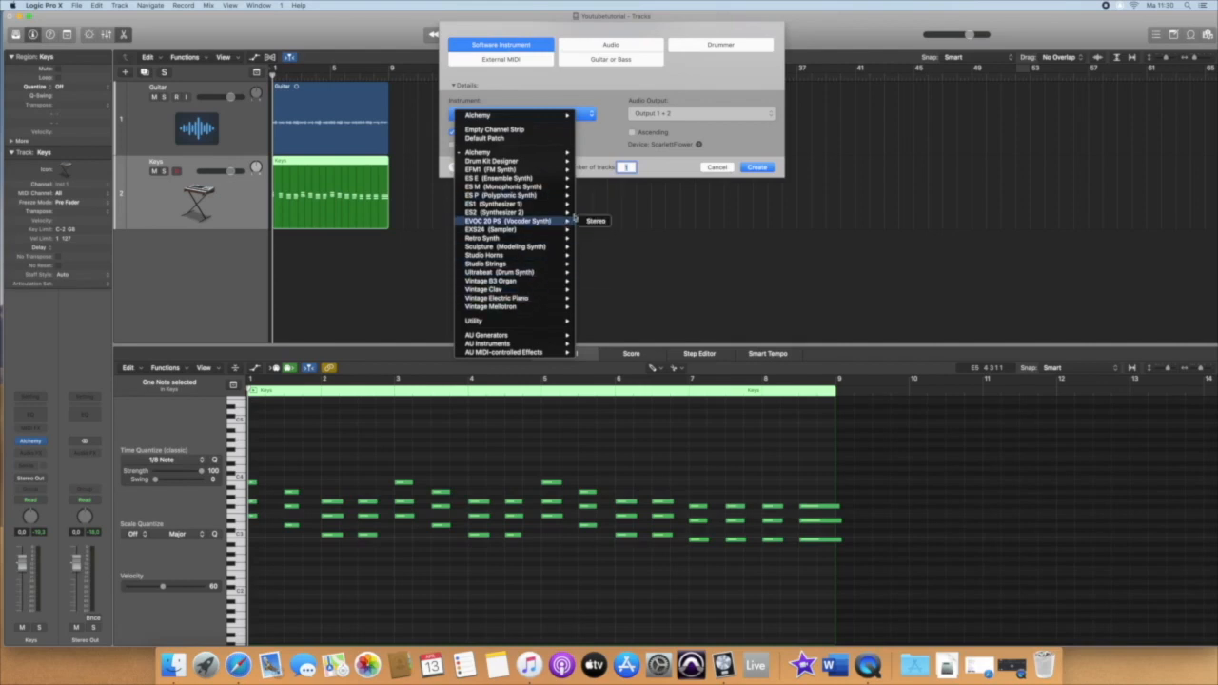
left_click(552, 90)
left_click(757, 167)
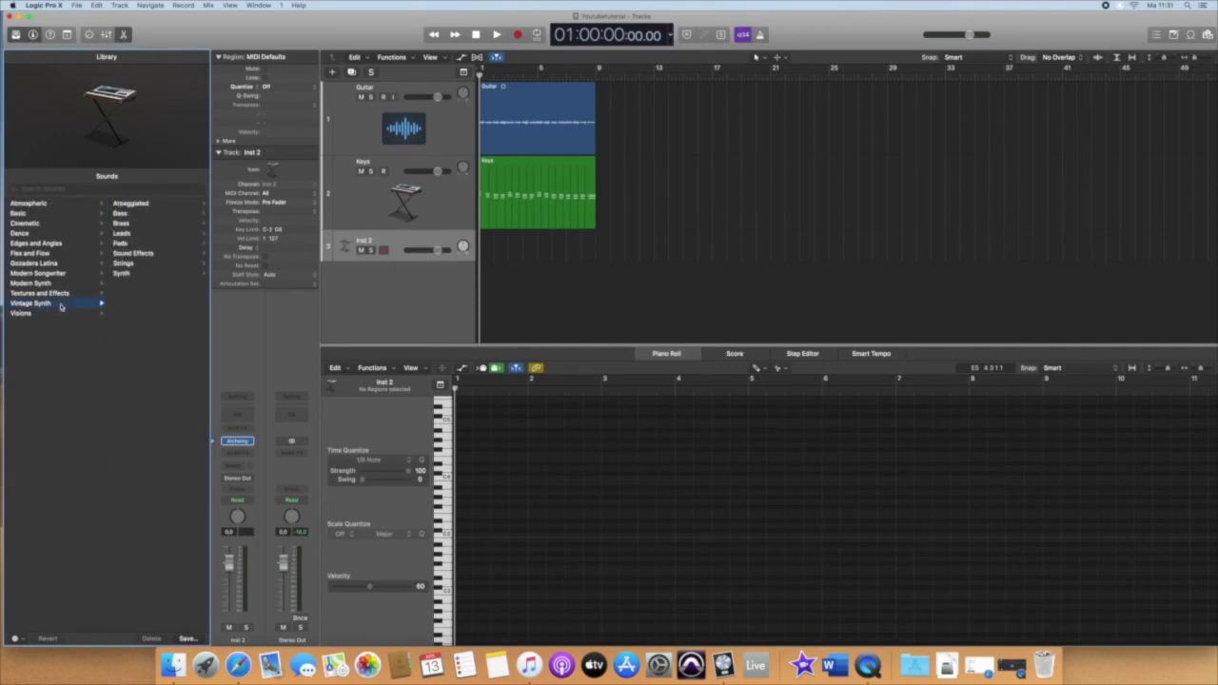
Try several Vintage Synth bass sounds, including 80s Electro Bass and Analogue Happiness, and load Analog Dark Bass on the new track.
left_click(141, 215)
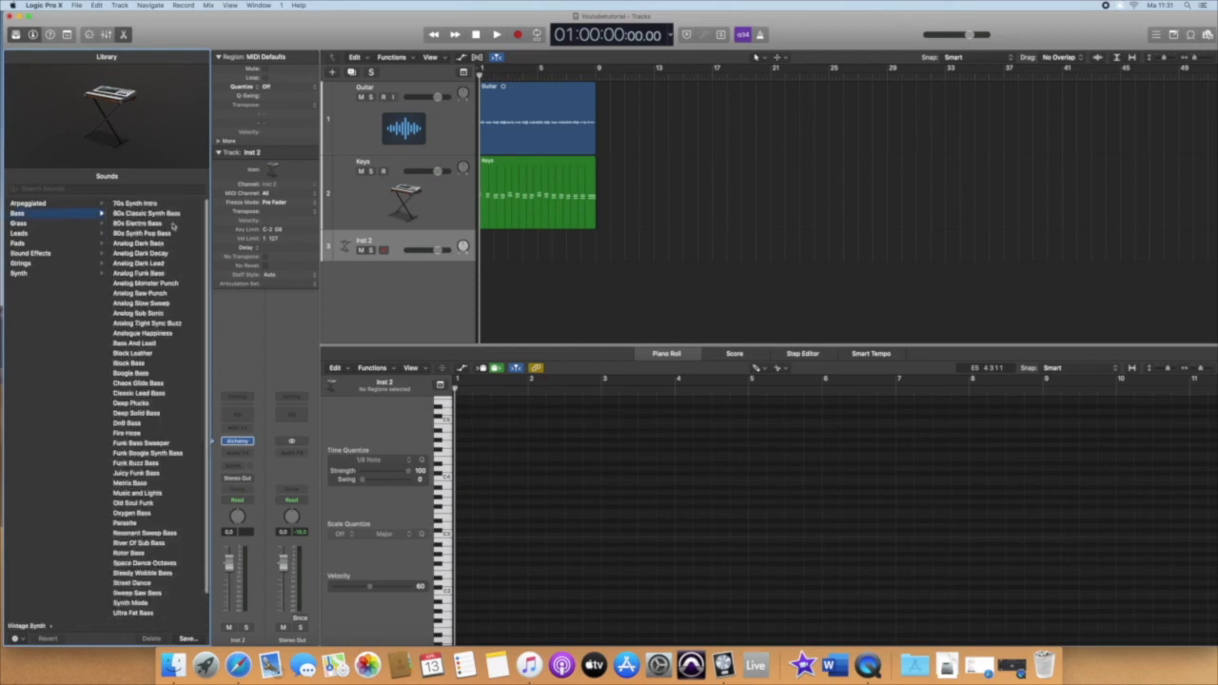
left_click(164, 226)
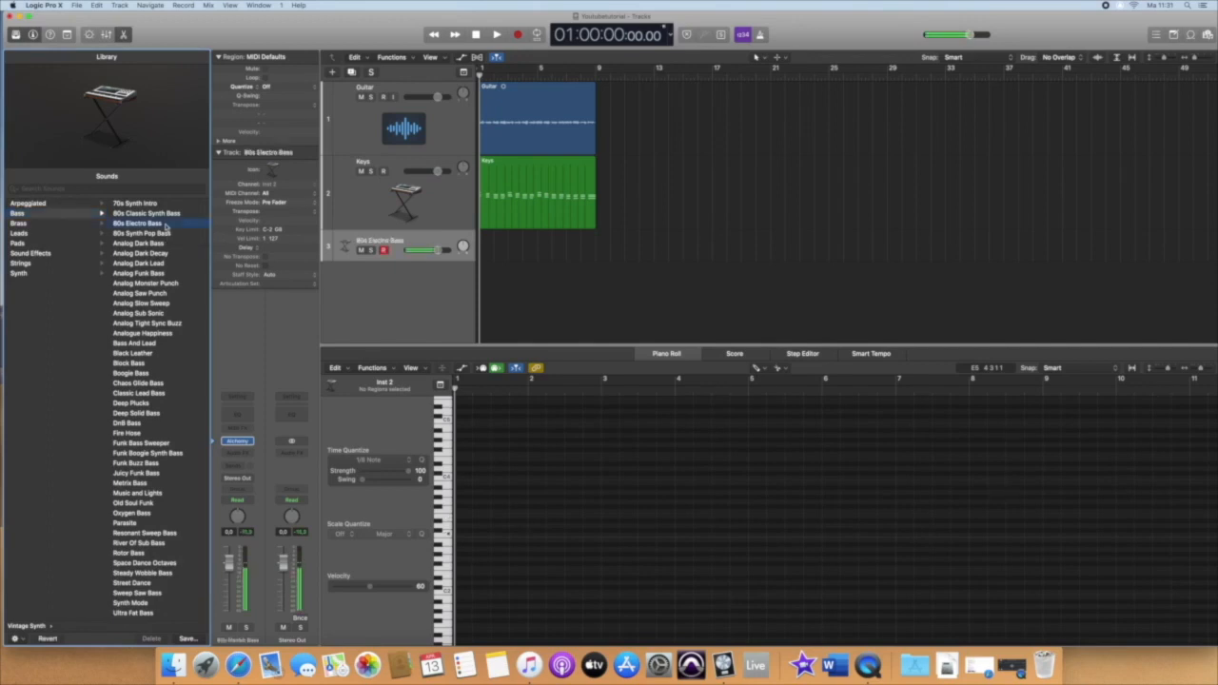
left_click(165, 294)
left_click(169, 334)
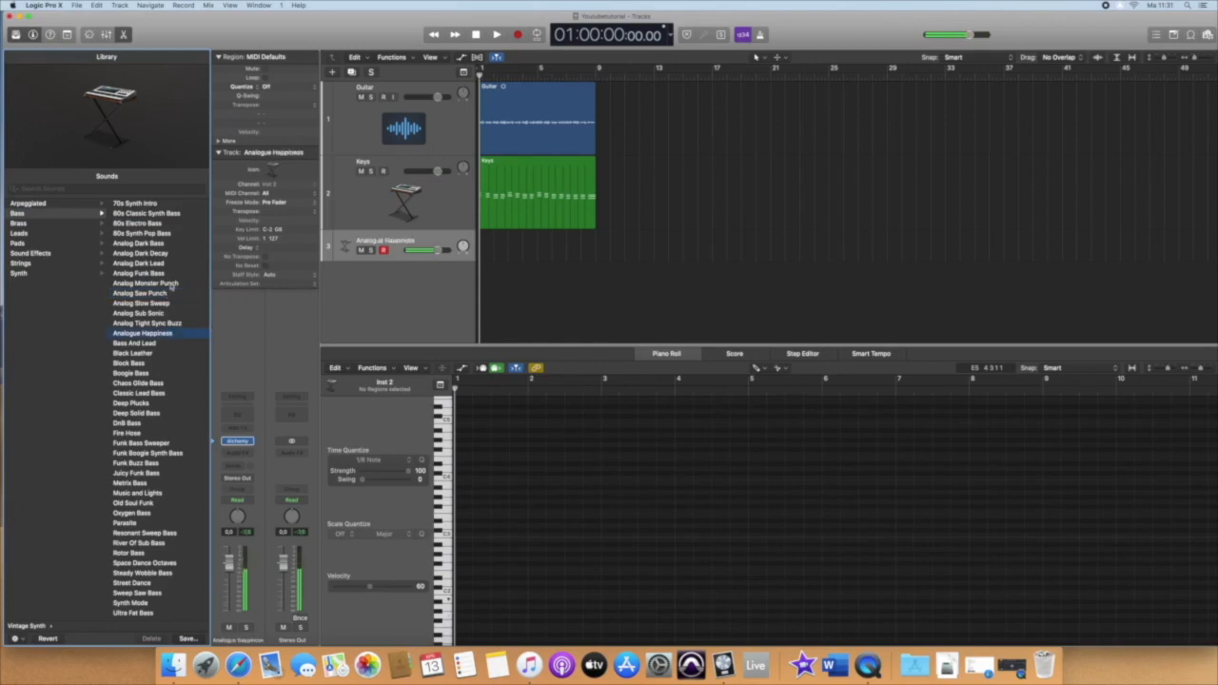
left_click(171, 244)
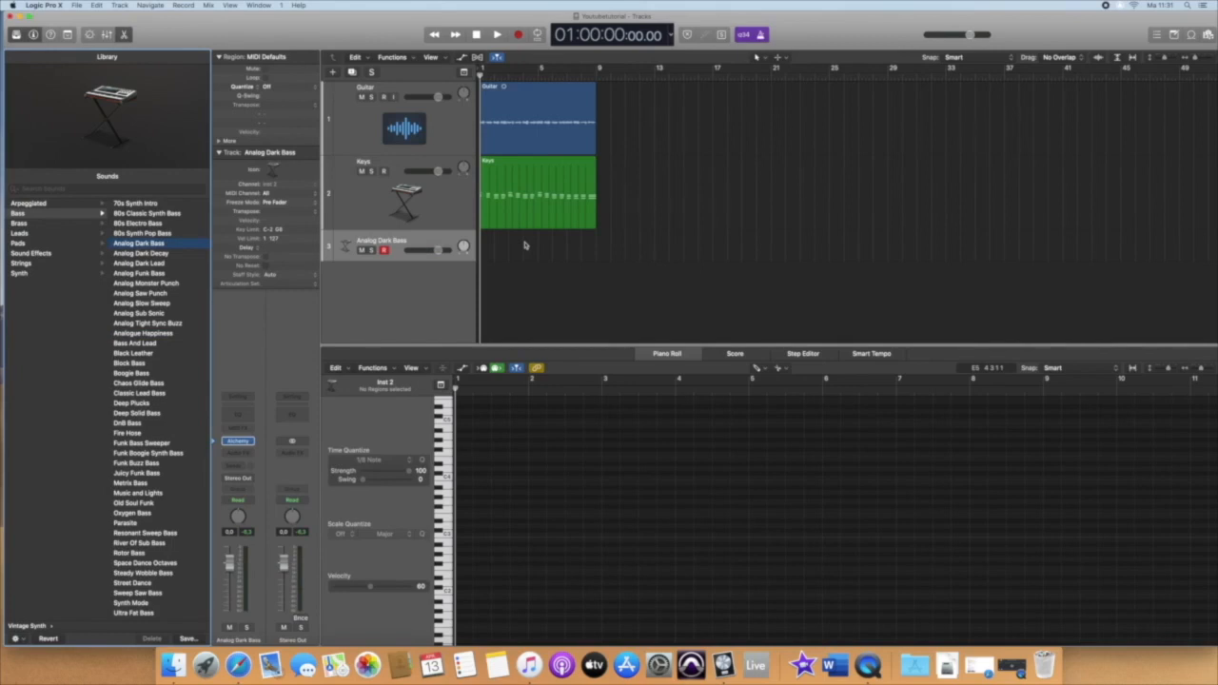
Record a MIDI bass line on the Analog Dark Bass track from bar 1 until just past bar 9.
key("r")
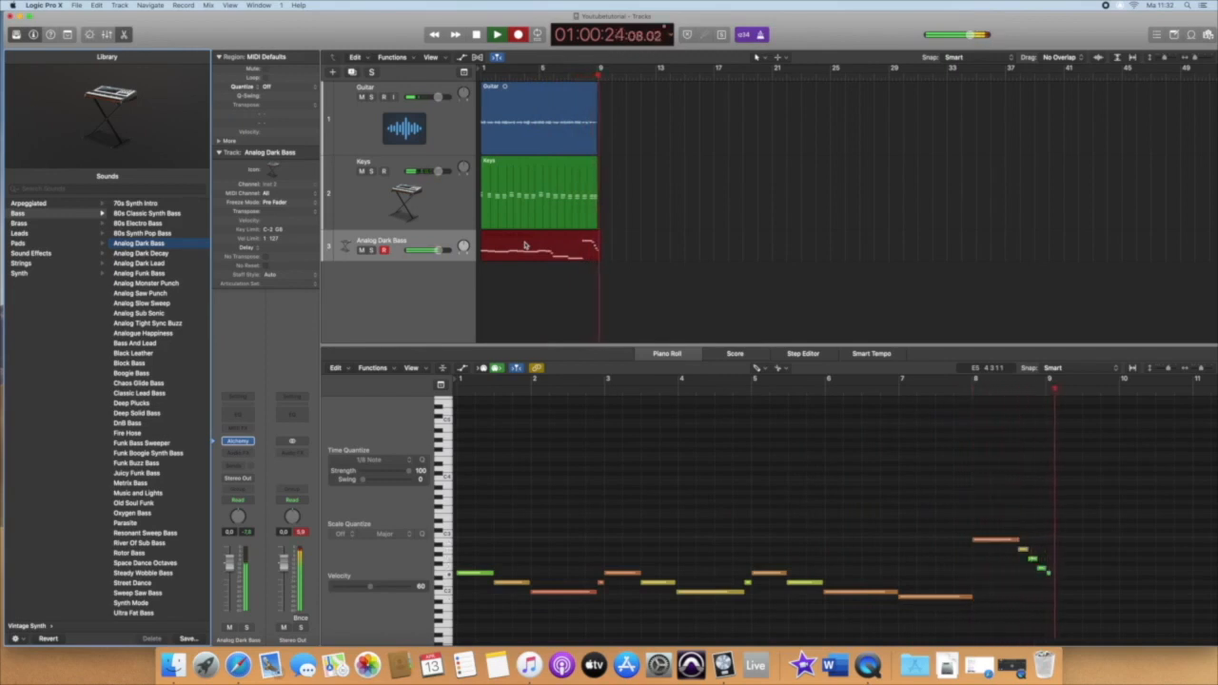
key("space")
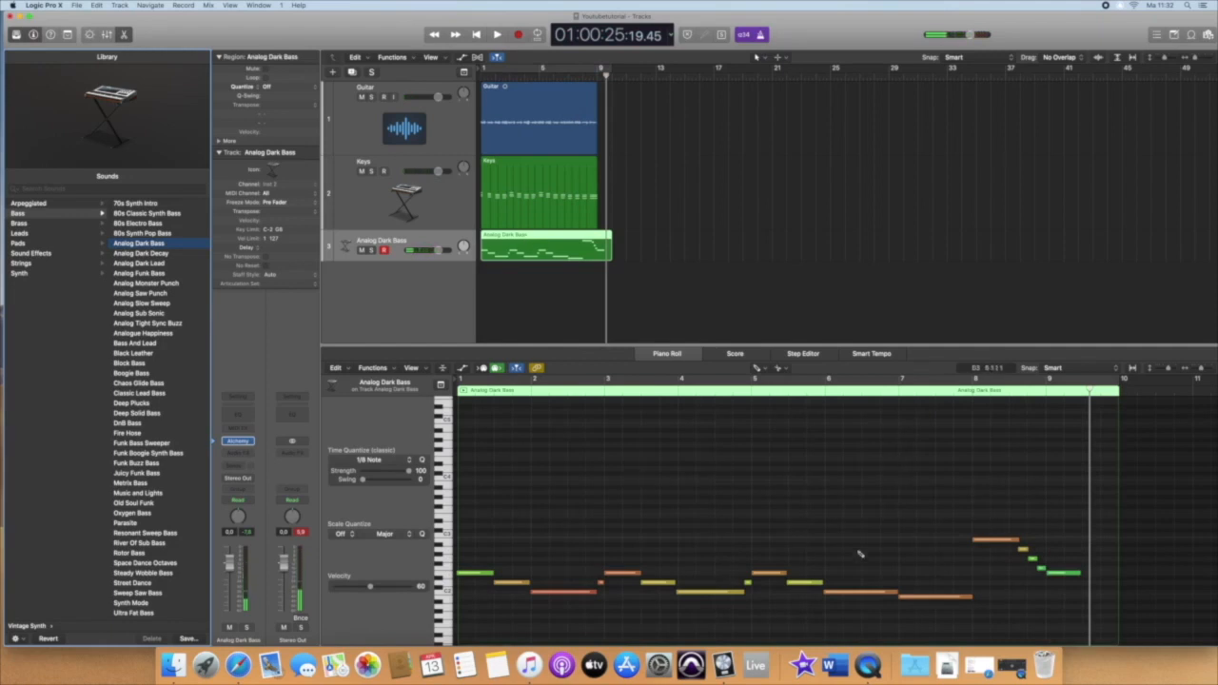
Raise the last short note before bar 9 by one semitone and trim the bass region to end at bar 9.
scroll(1066, 578, "down", 2)
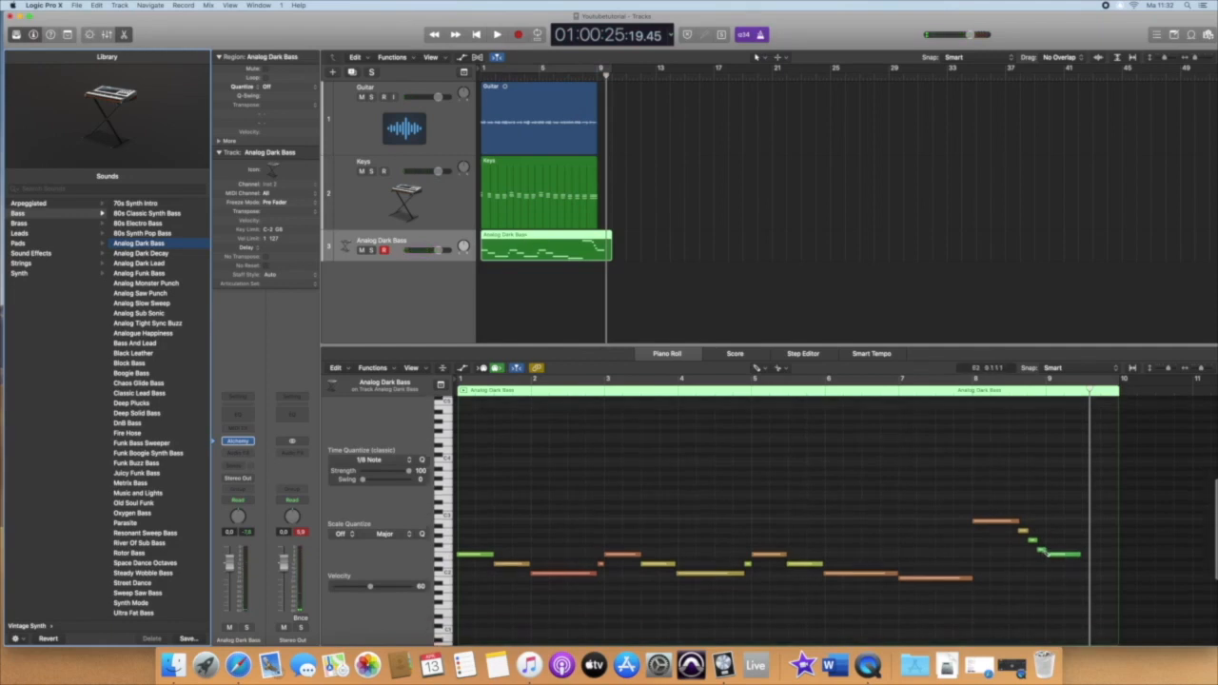
left_click(1046, 552)
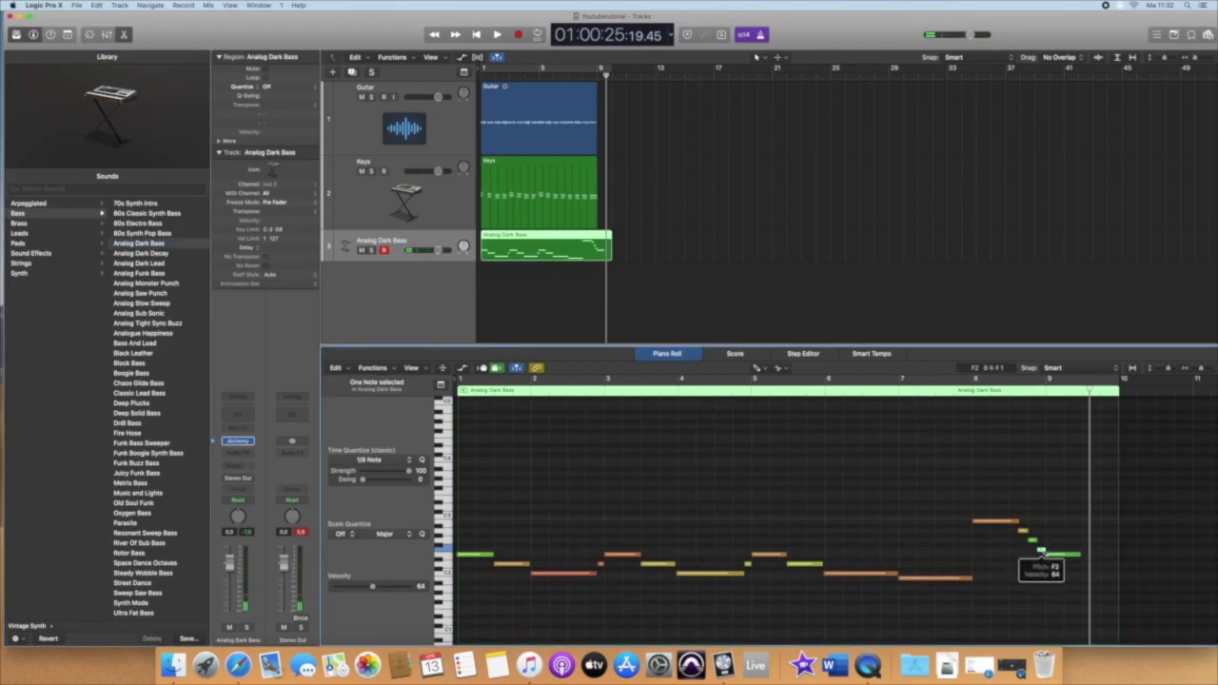
left_click_drag(1041, 552, 1042, 548)
left_click(1061, 556)
left_click_drag(610, 255, 597, 255)
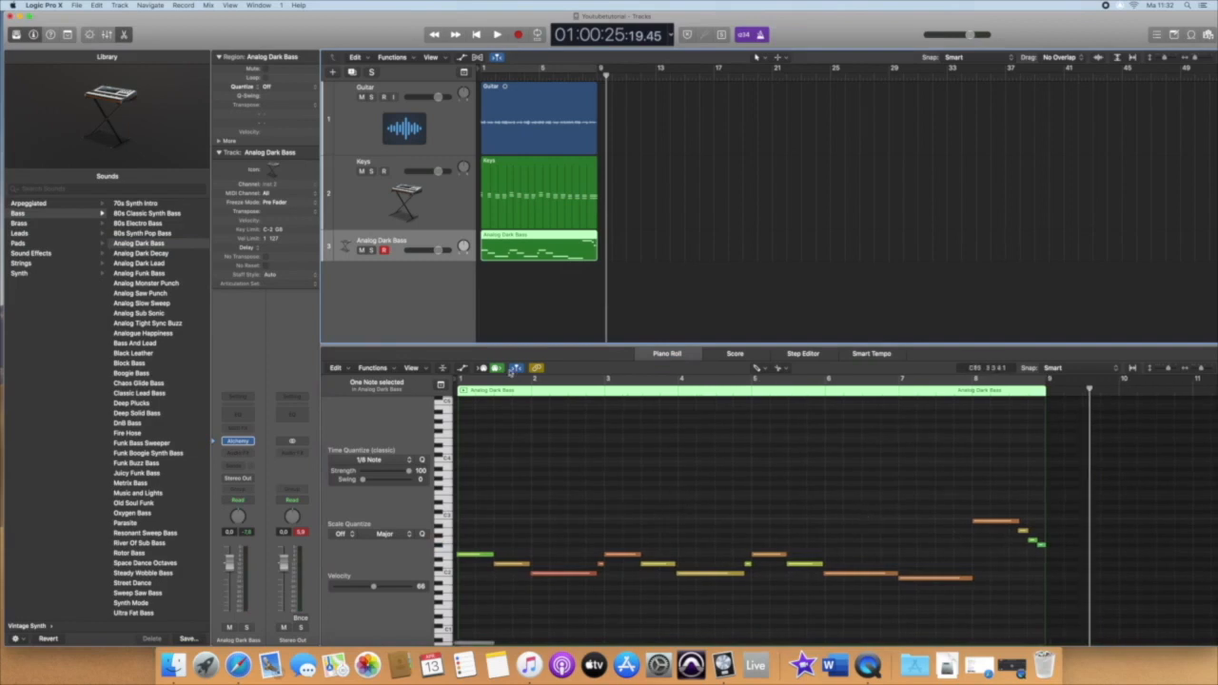
Switch the Piano Roll to the Pointer tool, select all the bass notes, and quantize them to 1/8 notes.
left_click(761, 368)
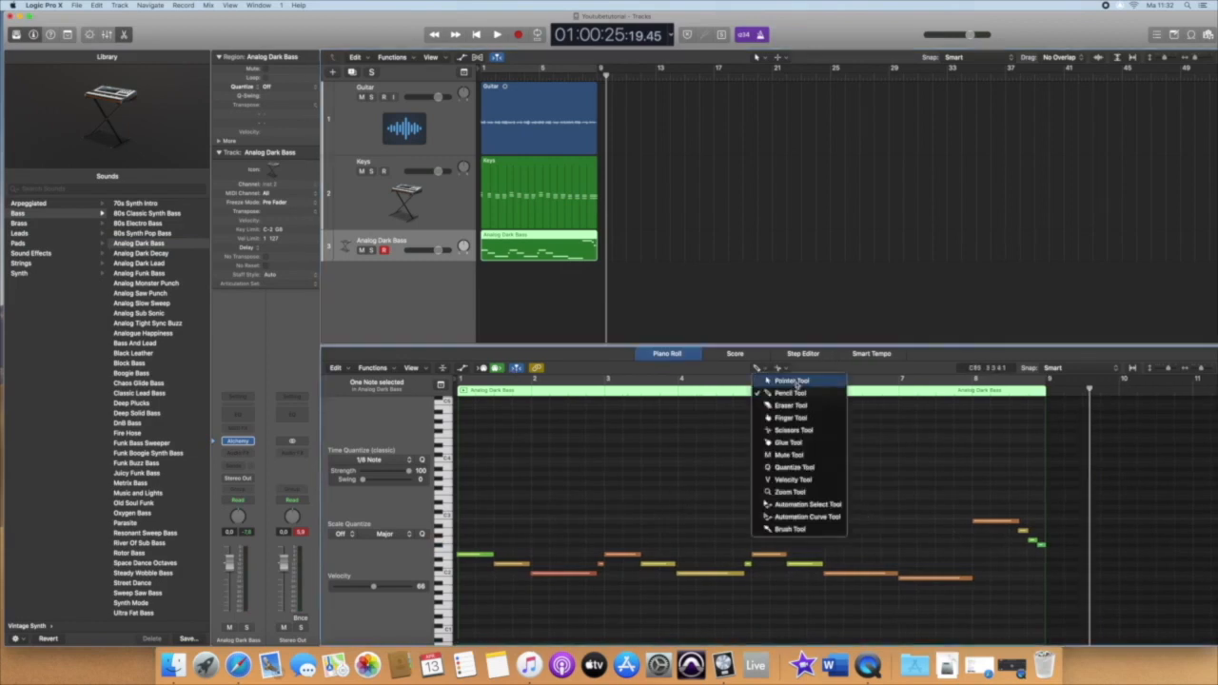
left_click(795, 382)
left_click(693, 555)
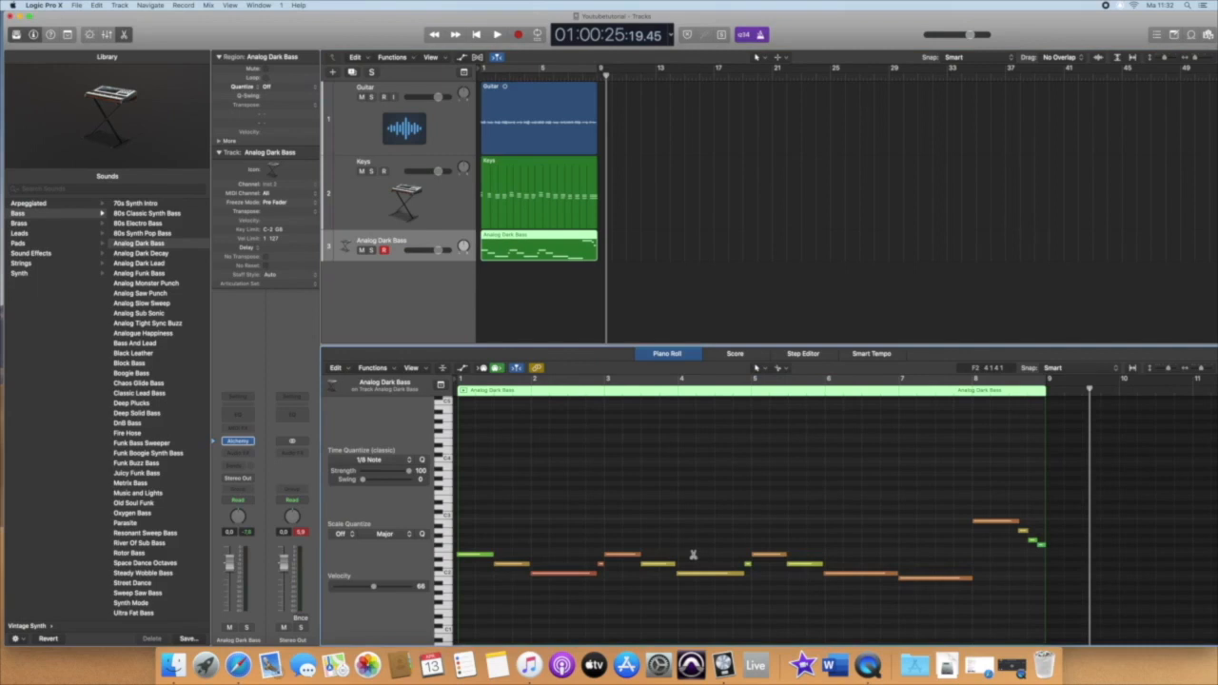
key("super+a")
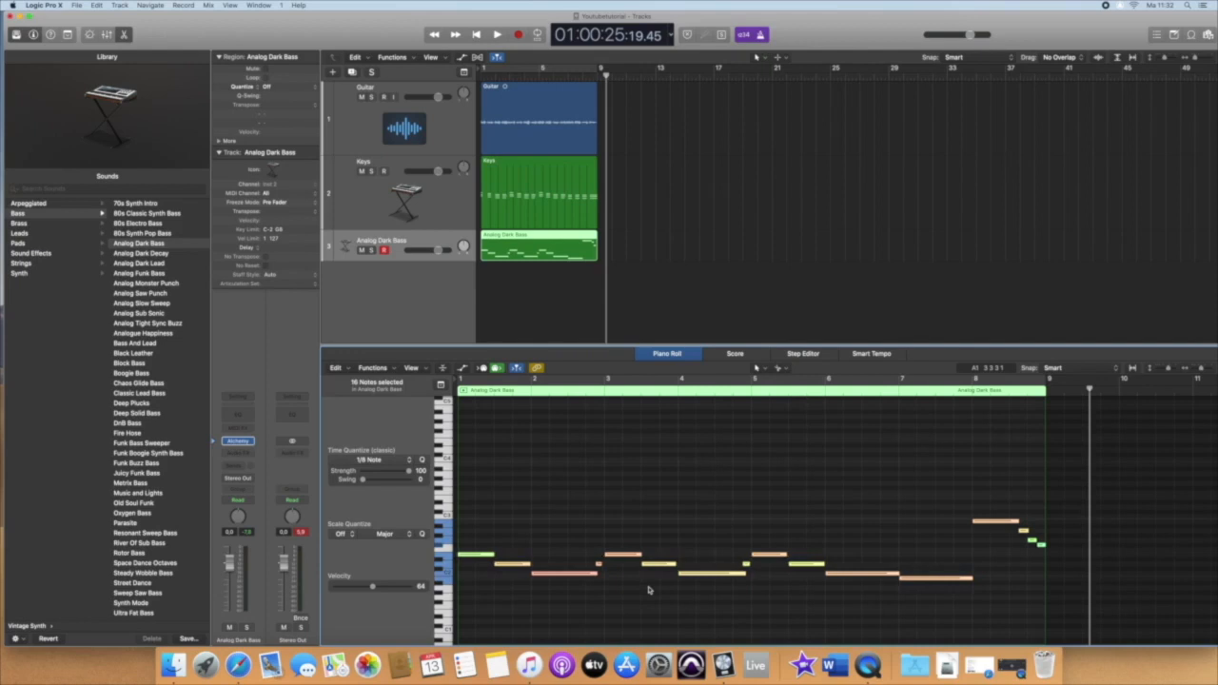
Play the arrangement from the start to listen to the bass line, stopping in bar 2.
key("Return")
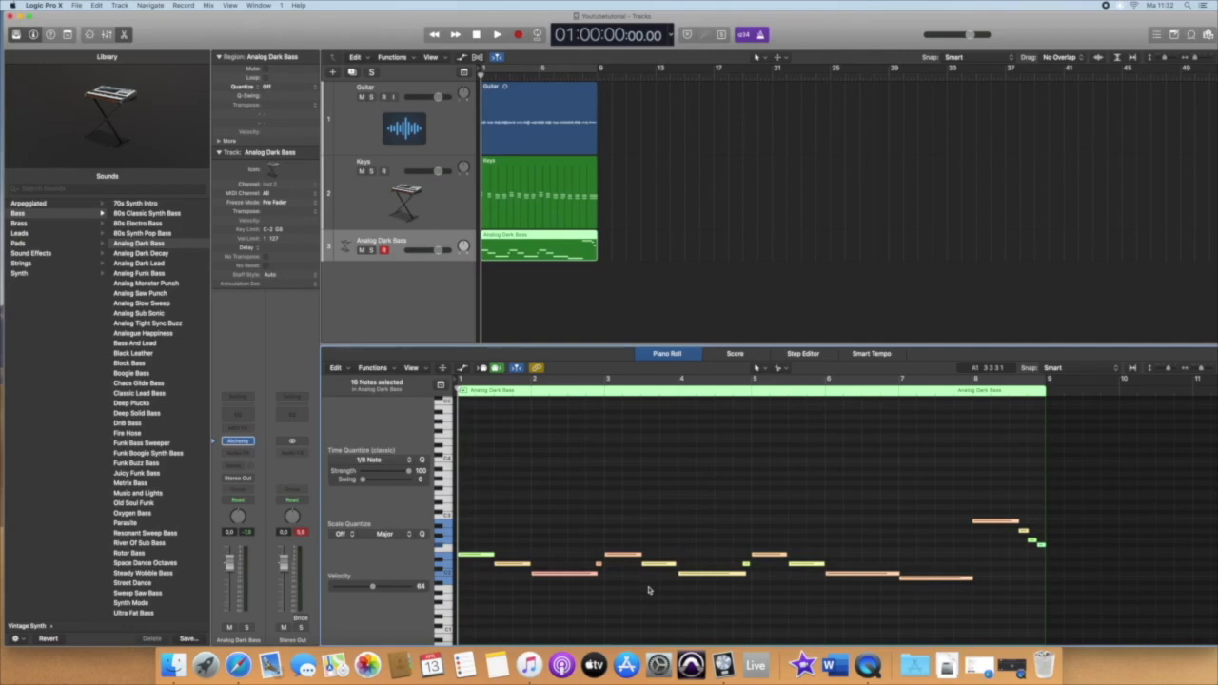
left_click(619, 597)
key("space")
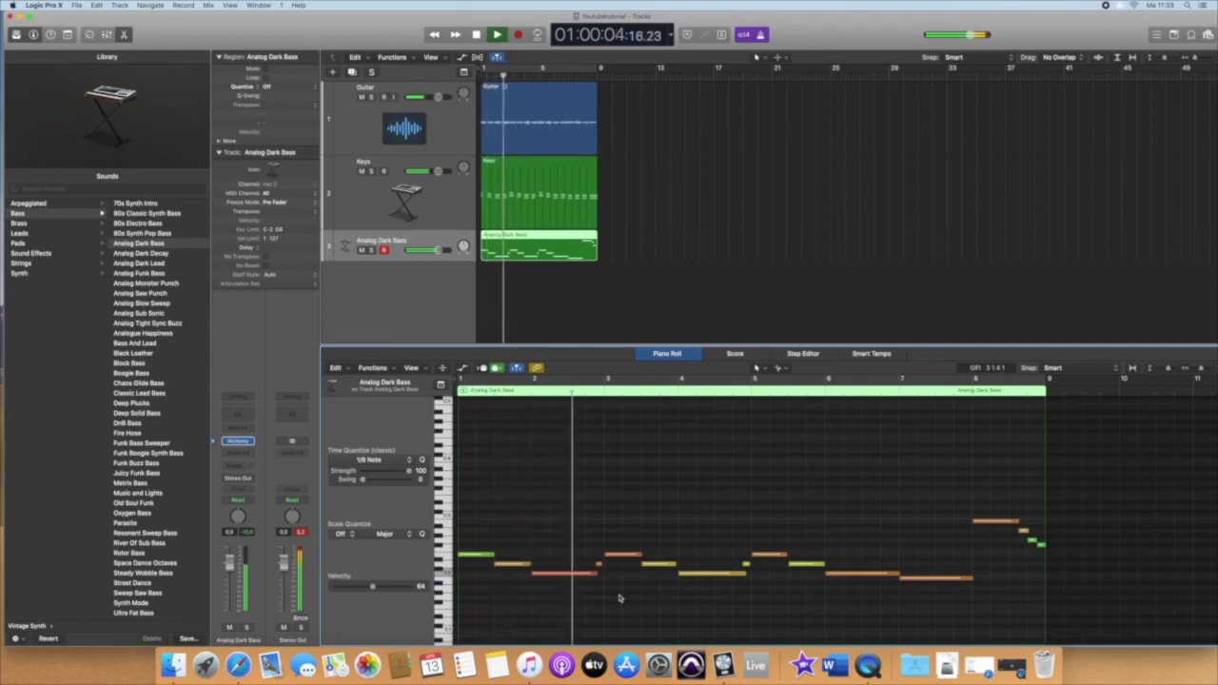
key("space")
Check the velocities of individual notes in the bass region.
left_click_drag(483, 605, 942, 533)
left_click(891, 537)
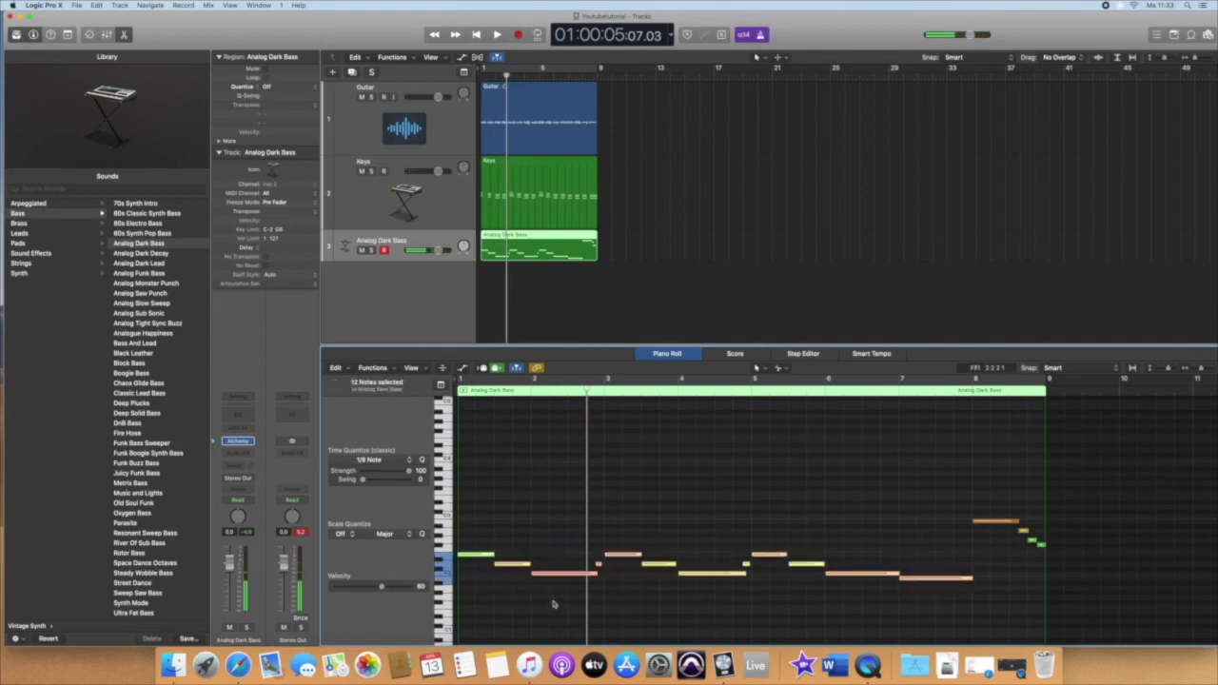
left_click(466, 555)
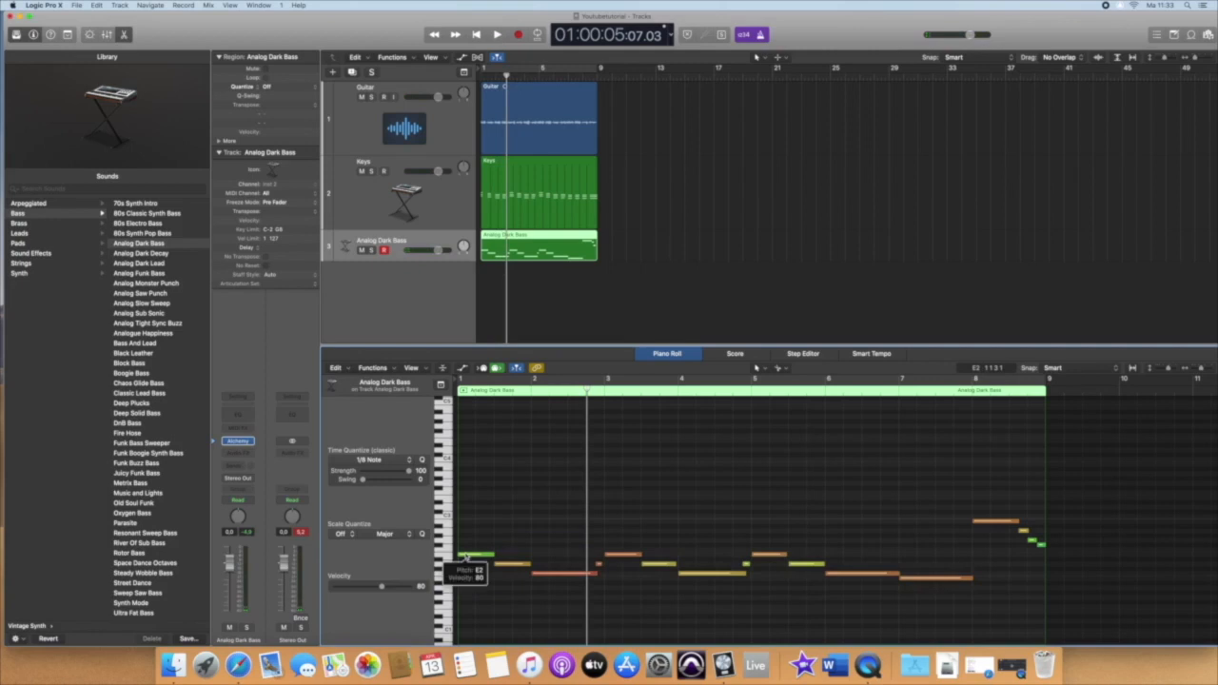
left_click(559, 574)
left_click(520, 600)
Select all the bass notes and even out their velocities with the Fixed Velocity MIDI Transform, drawing a nearly flat map at about 69.
left_click_drag(468, 602, 1046, 510)
left_click(374, 369)
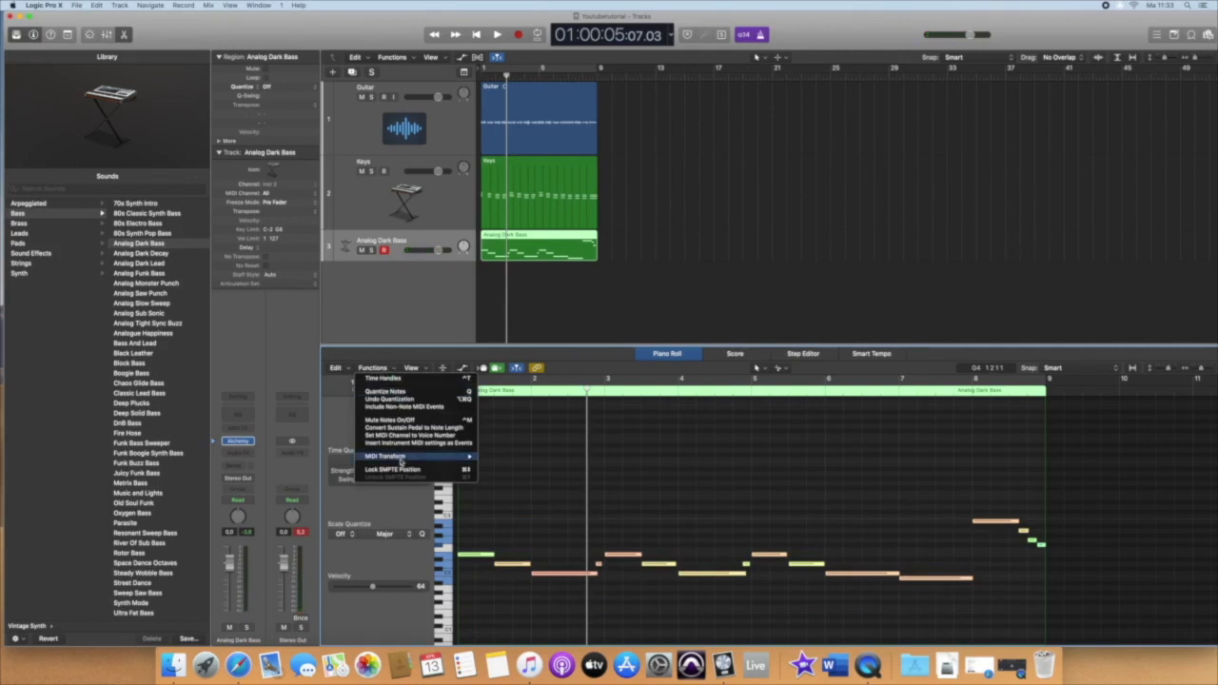
mouse_move(407, 461)
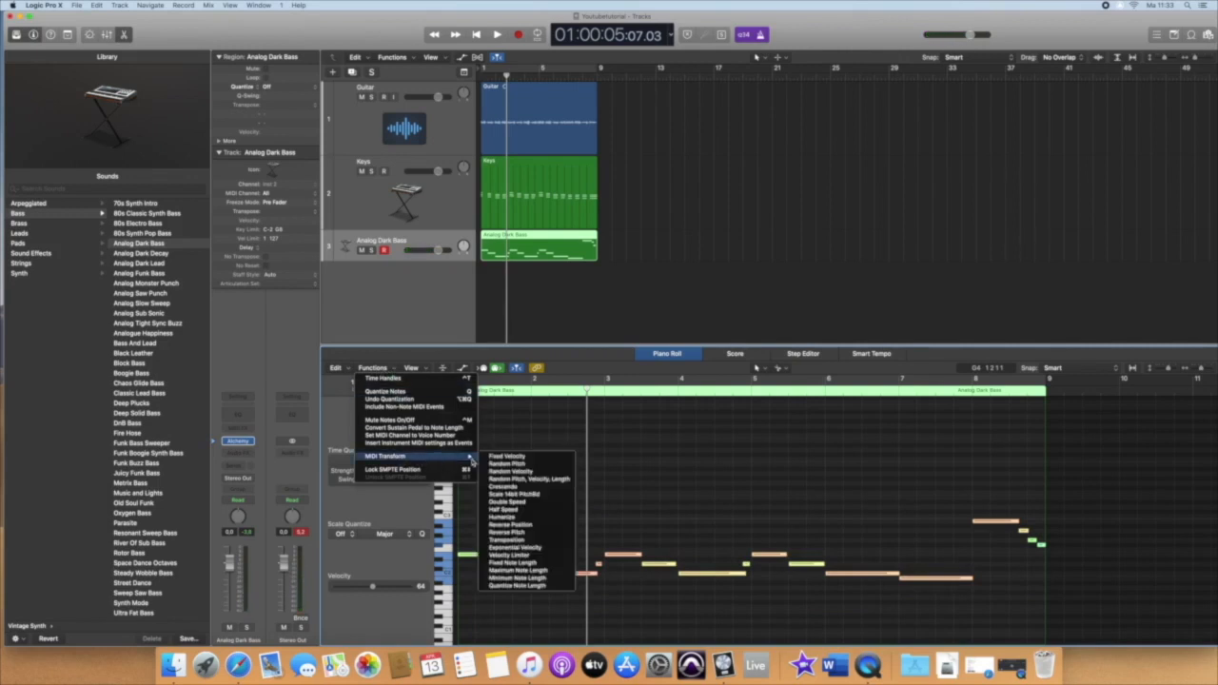
left_click(537, 460)
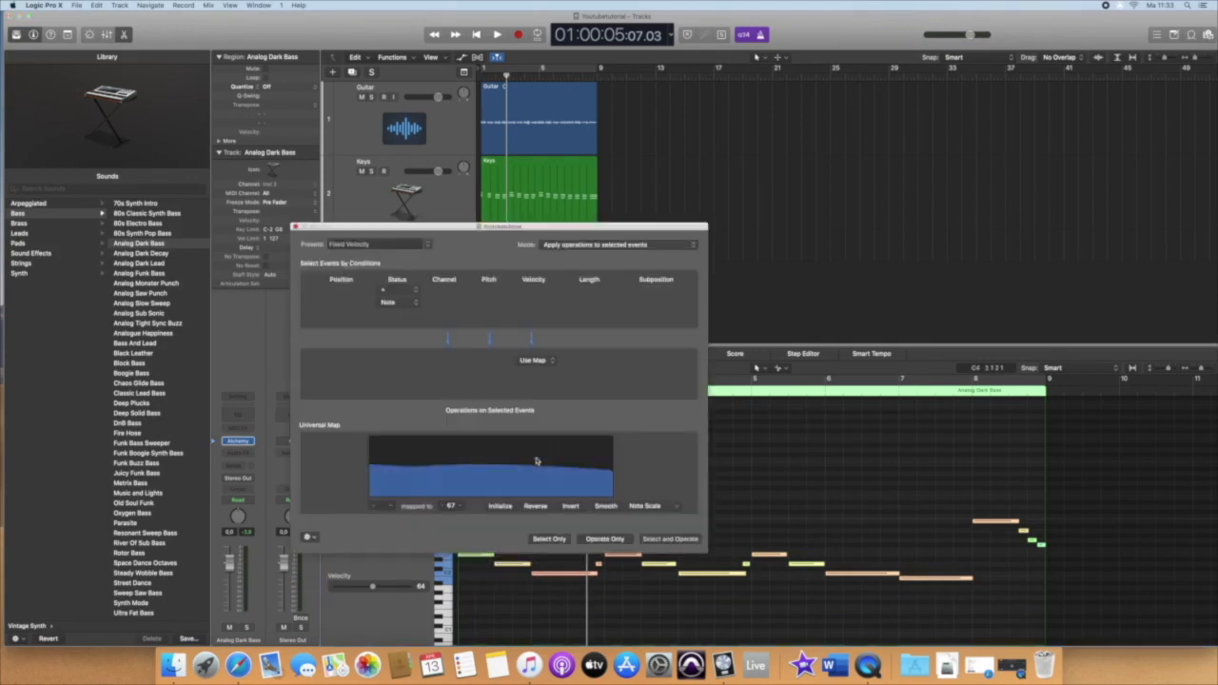
mouse_move(371, 471)
left_mouse_down()
mouse_move(610, 469)
mouse_move(466, 445)
mouse_move(412, 472)
mouse_move(367, 468)
mouse_move(605, 466)
mouse_move(355, 467)
left_mouse_up()
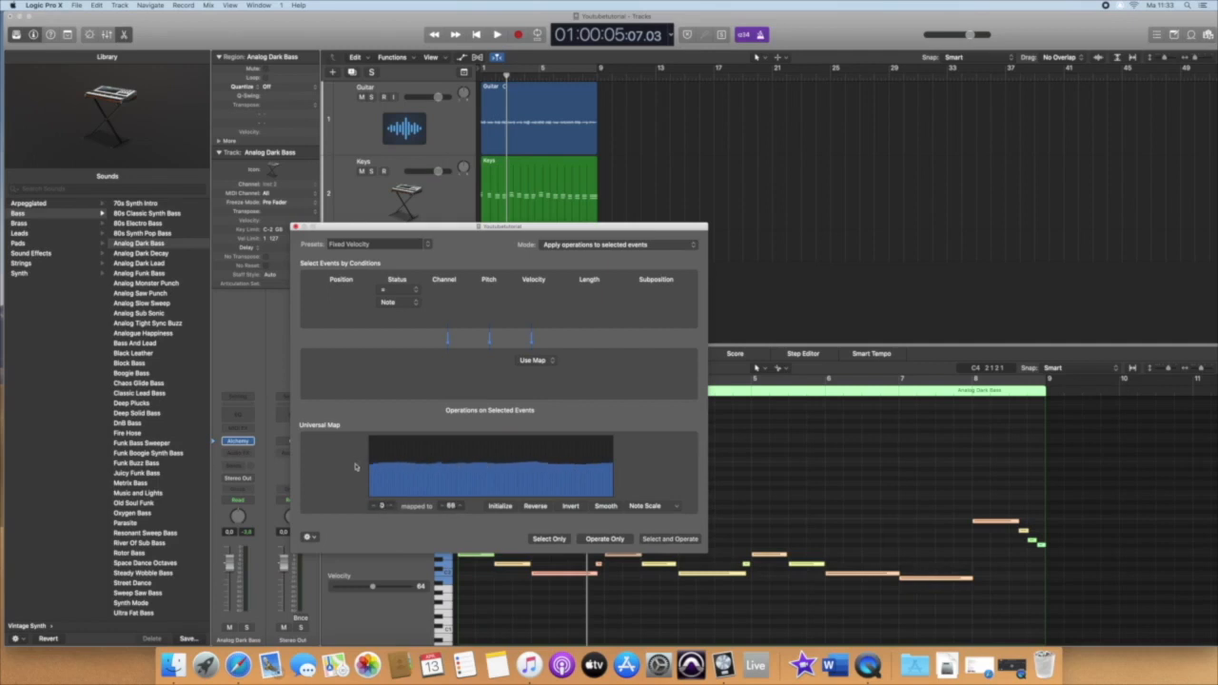
left_click_drag(441, 465, 447, 465)
left_click(671, 539)
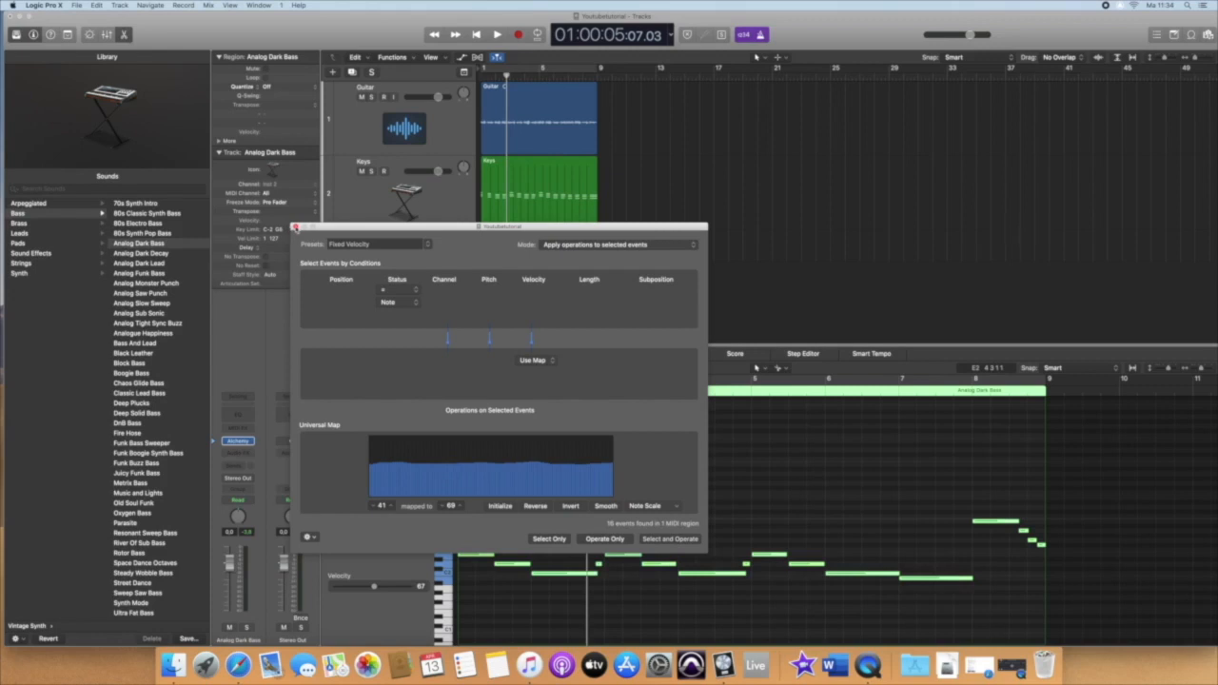
left_click(295, 228)
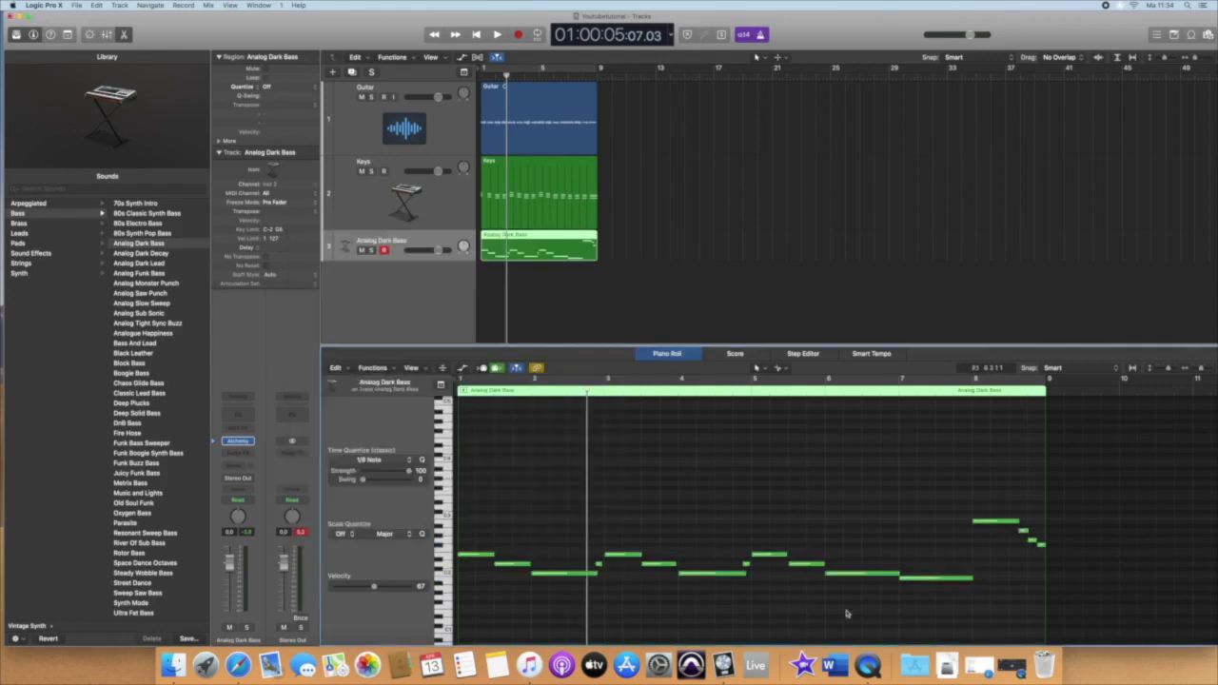
Play the arrangement from the start to hear the evened-out bass line, stopping around bar 5 and returning to the beginning.
key("Return")
key("space")
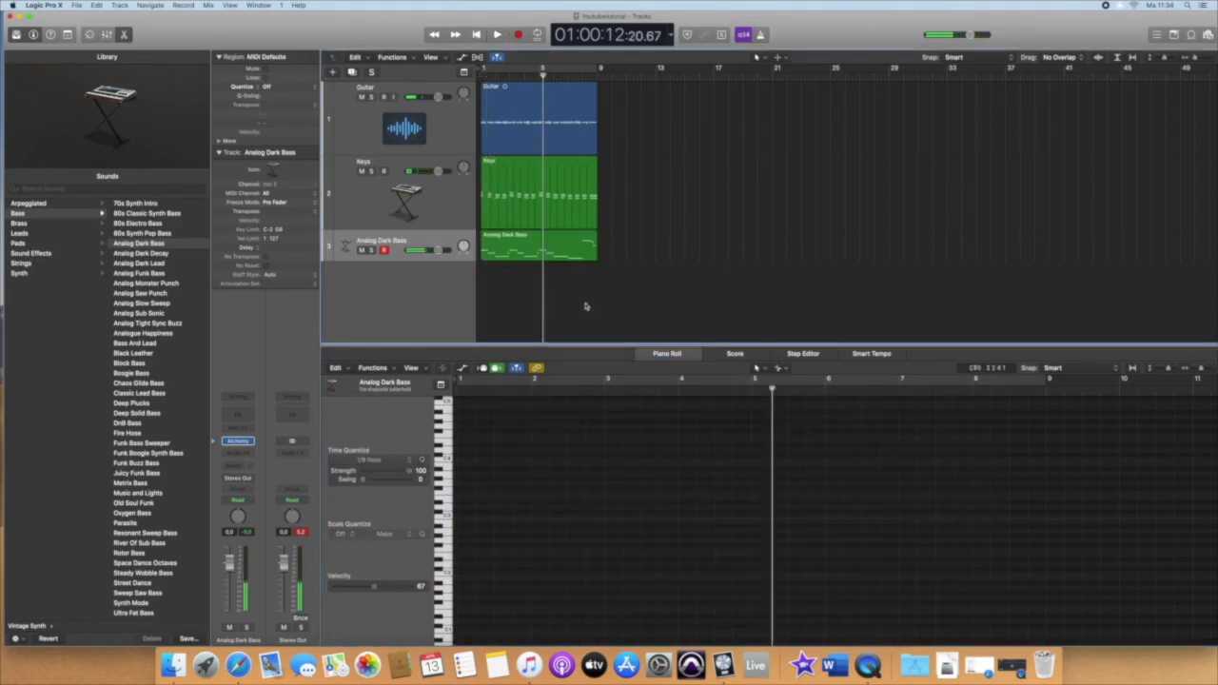
key("Return")
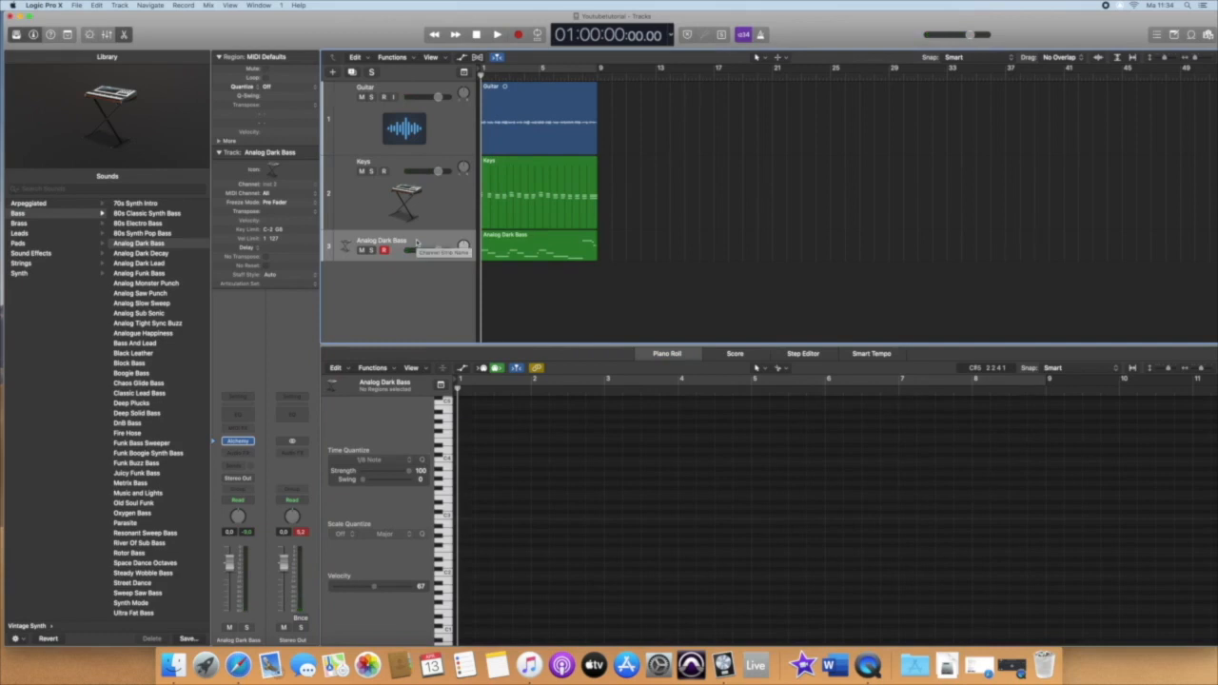
Create one new External MIDI track that uses the External Instrument plug-in.
left_click(333, 74)
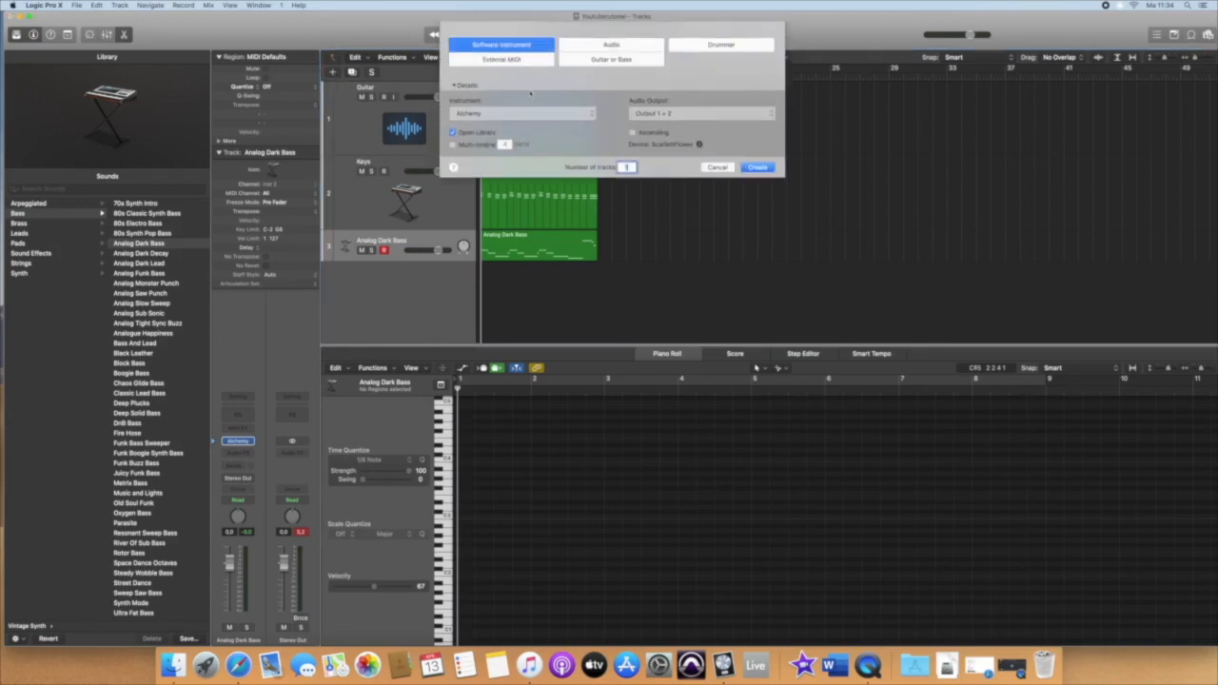
left_click(533, 63)
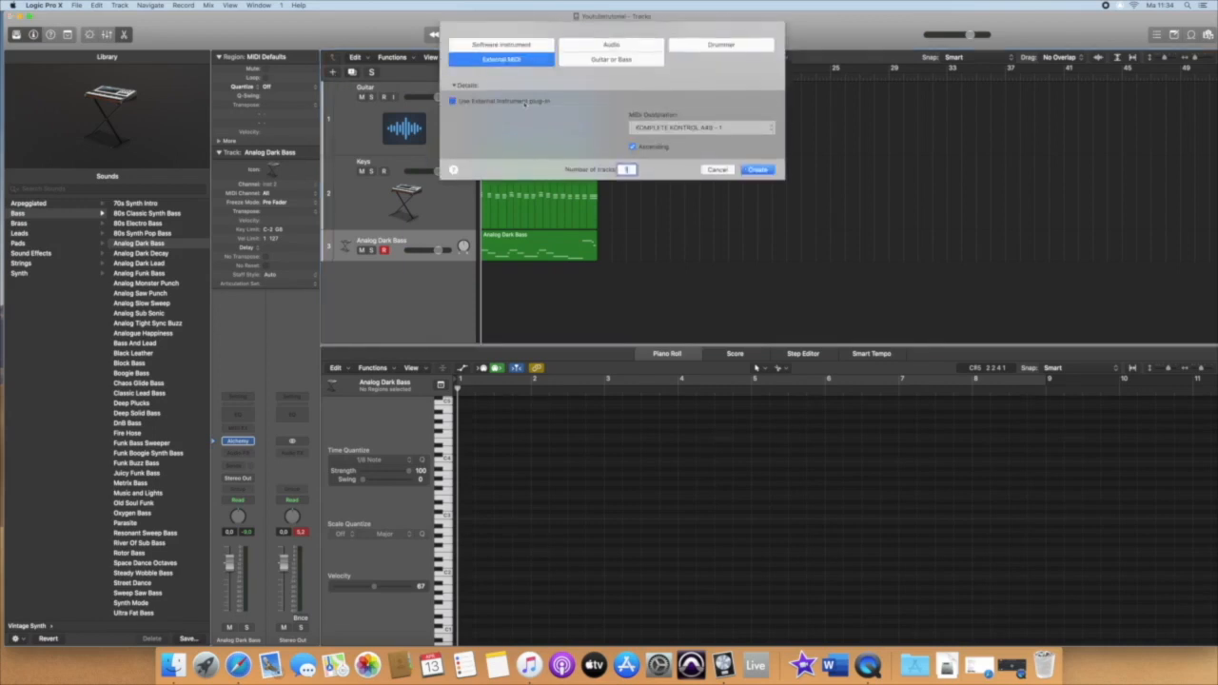
left_click(524, 102)
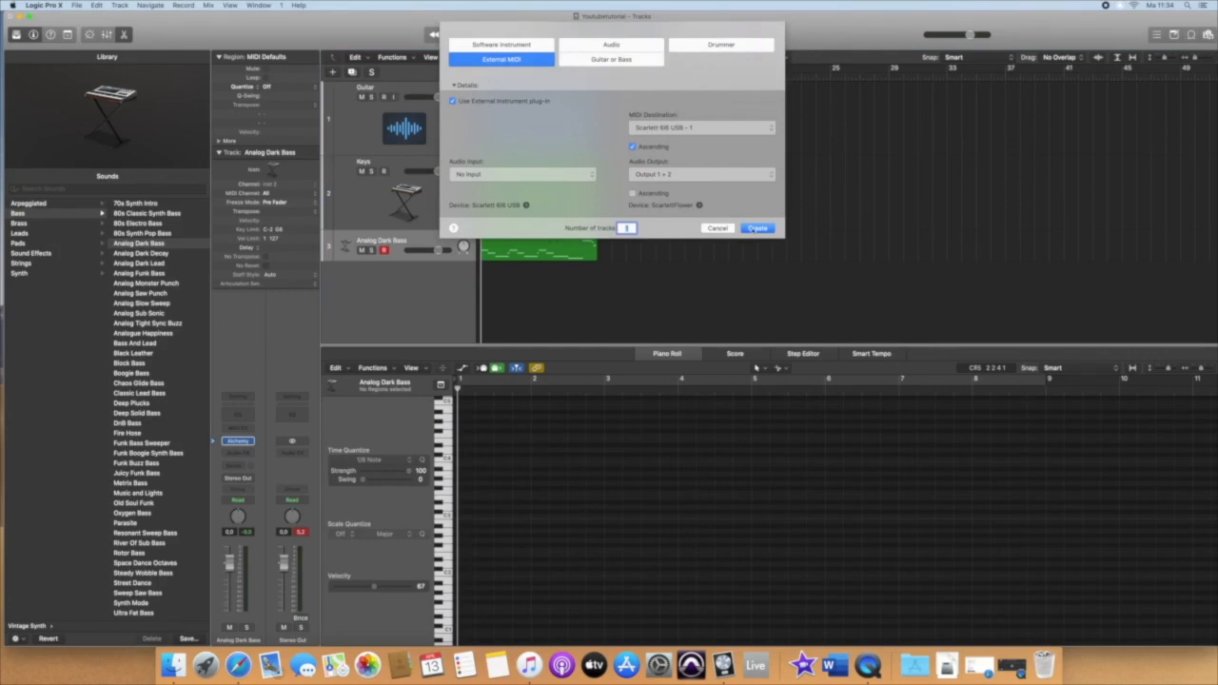
left_click(454, 102)
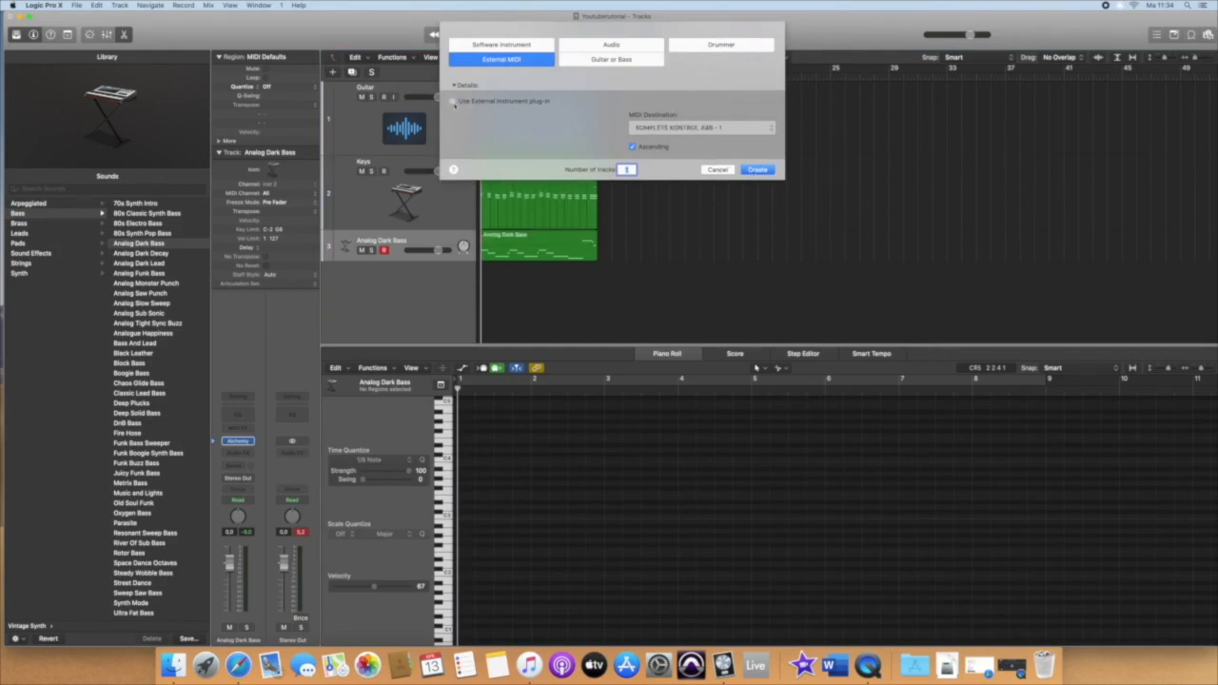
left_click(454, 102)
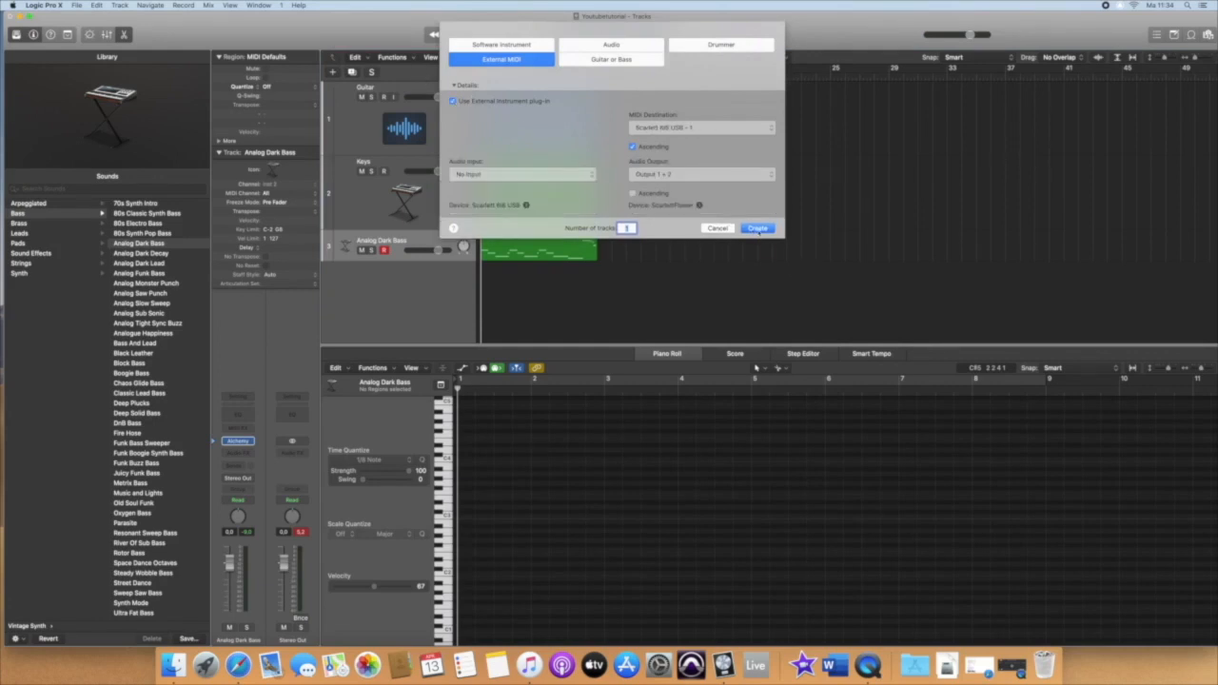
left_click(757, 228)
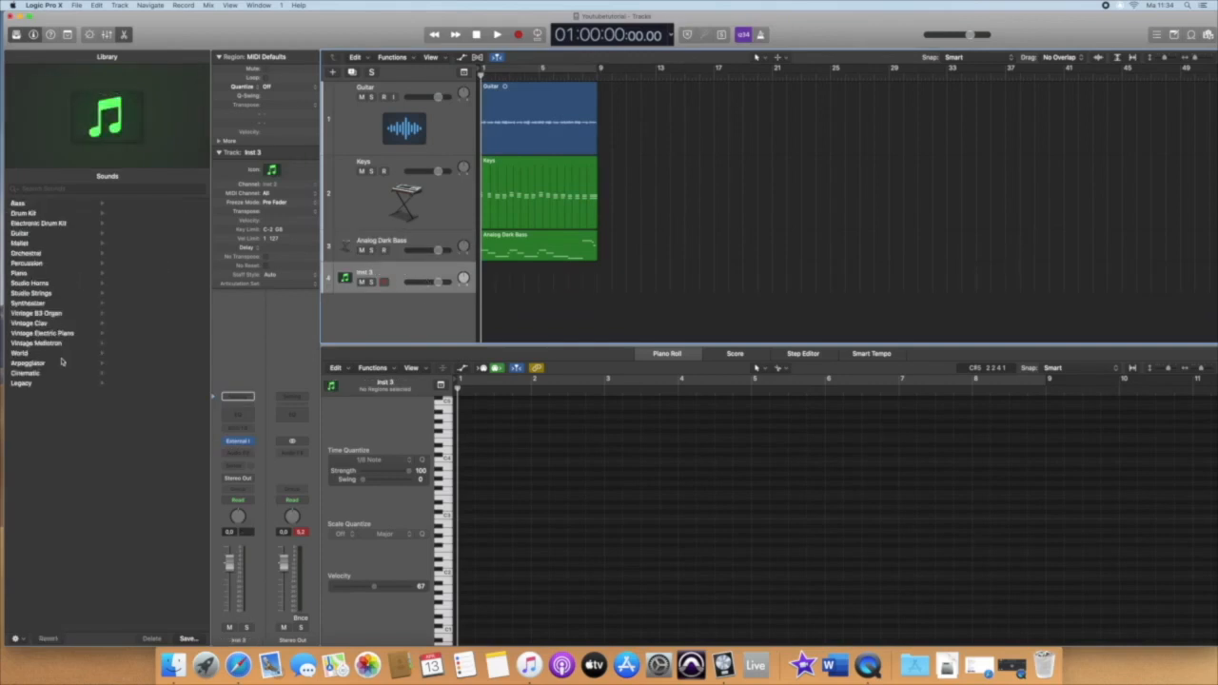
Load the Moonlight Ark sound from the Synthesizer Strings library onto the new track.
left_click(48, 302)
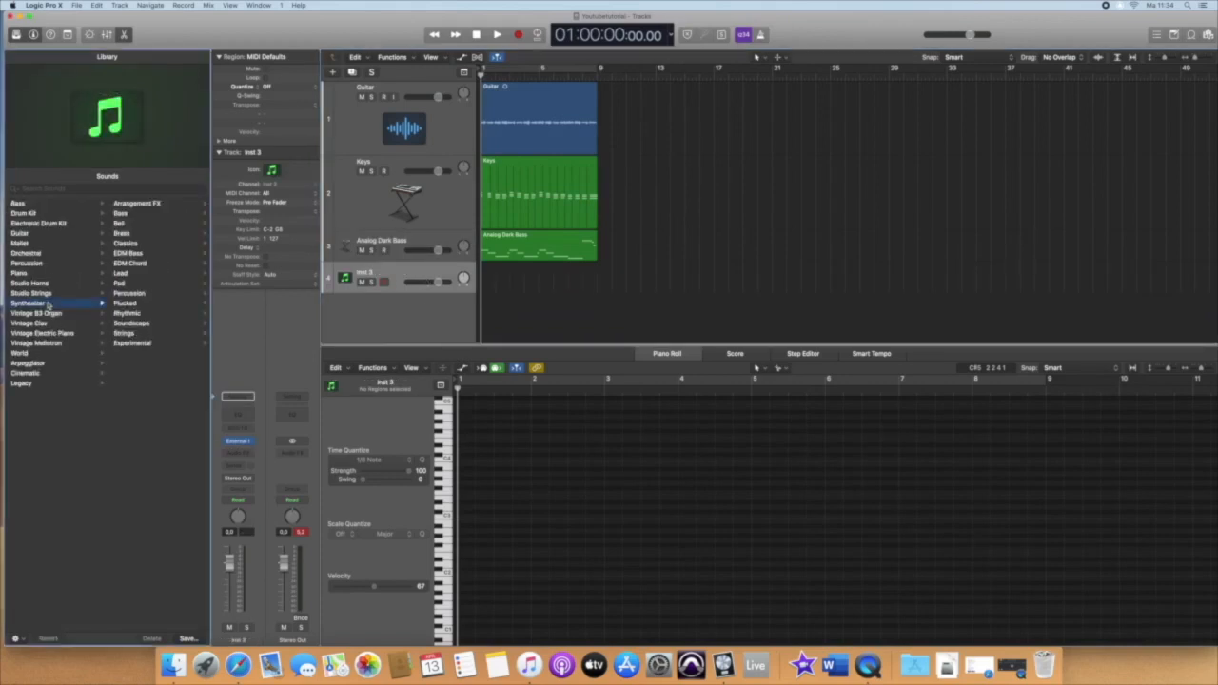
left_click(133, 335)
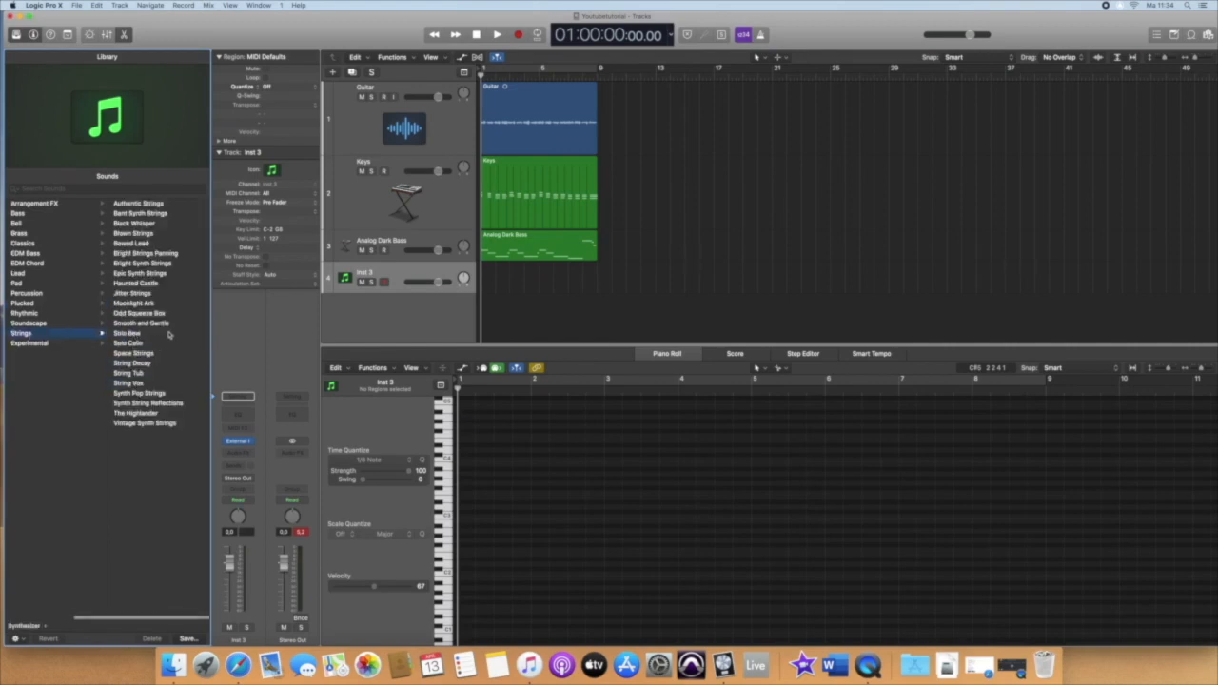
left_click(162, 304)
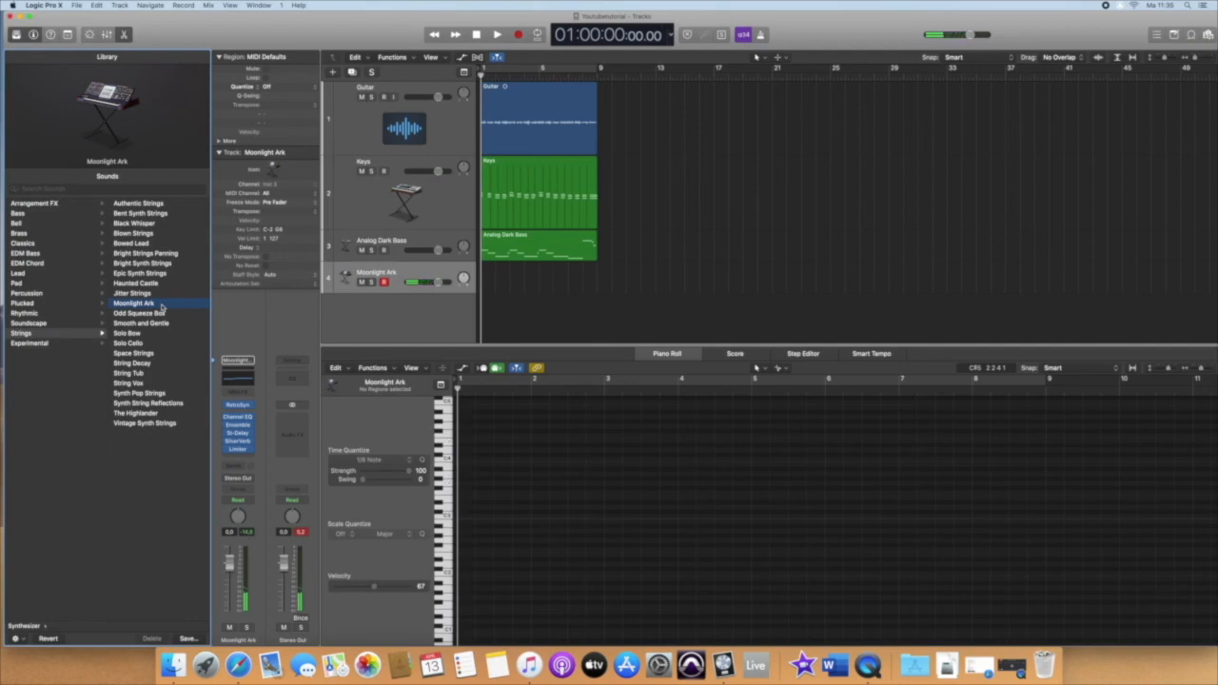
left_click(411, 316)
Turn on the metronome and record a chord part on the Moonlight Ark track from bar 1 to bar 9.
left_click(759, 35)
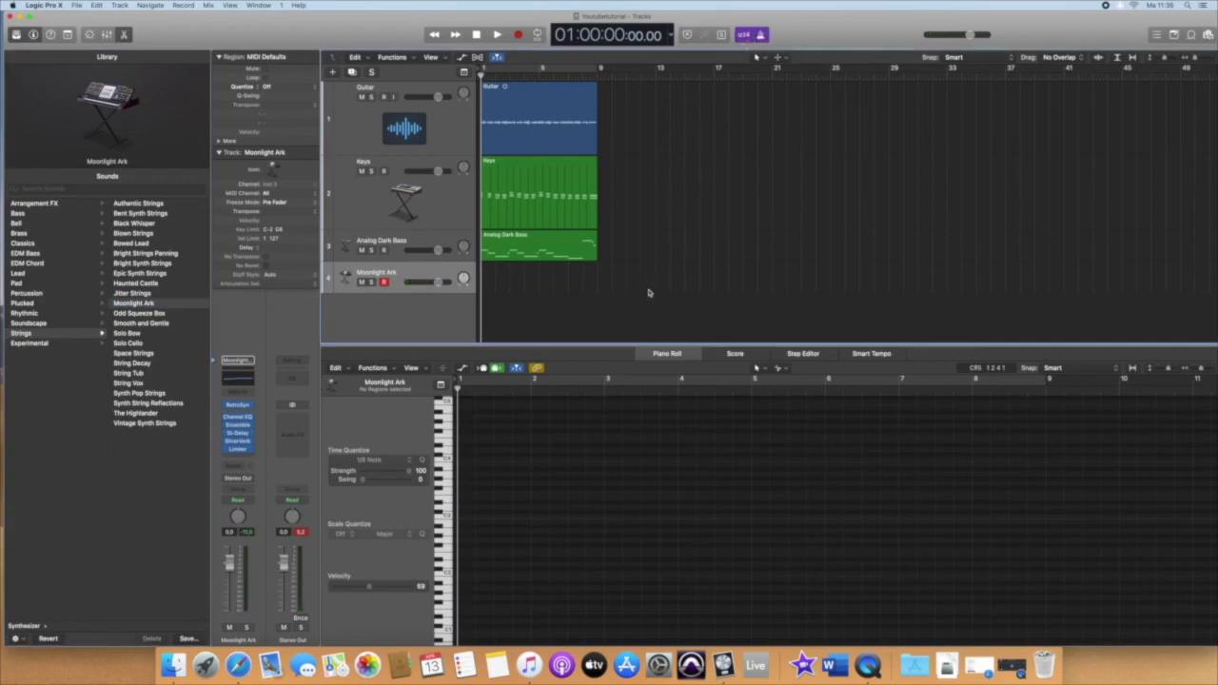
key("r")
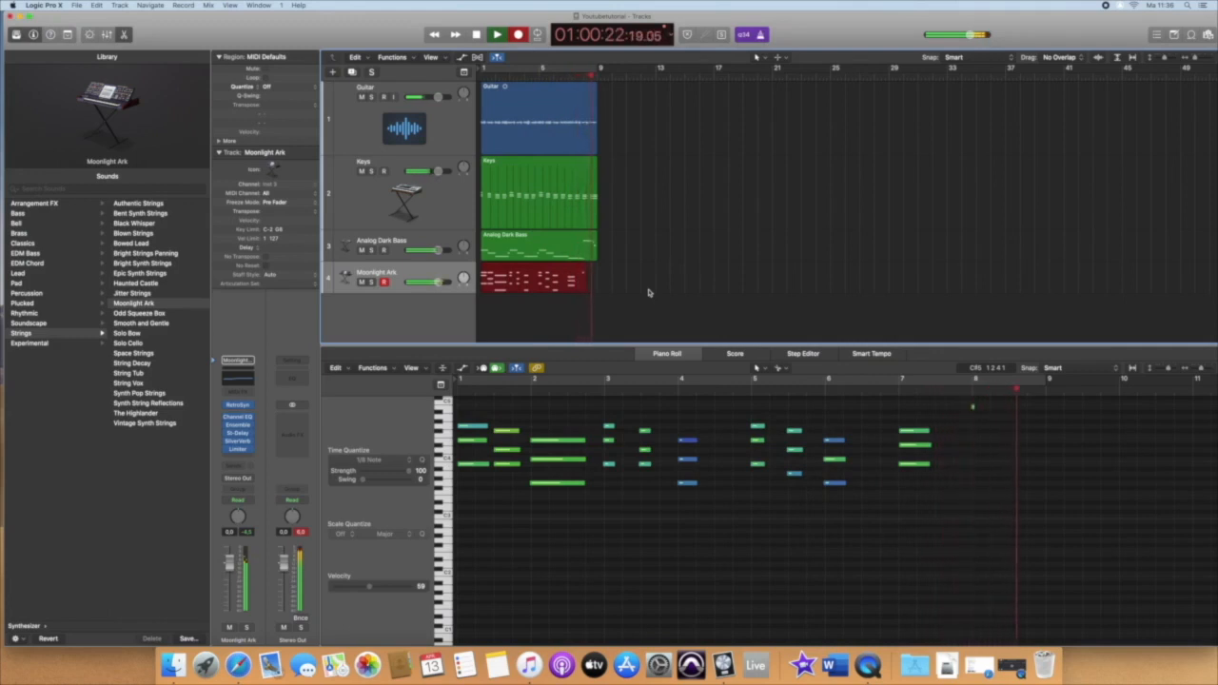
key("space")
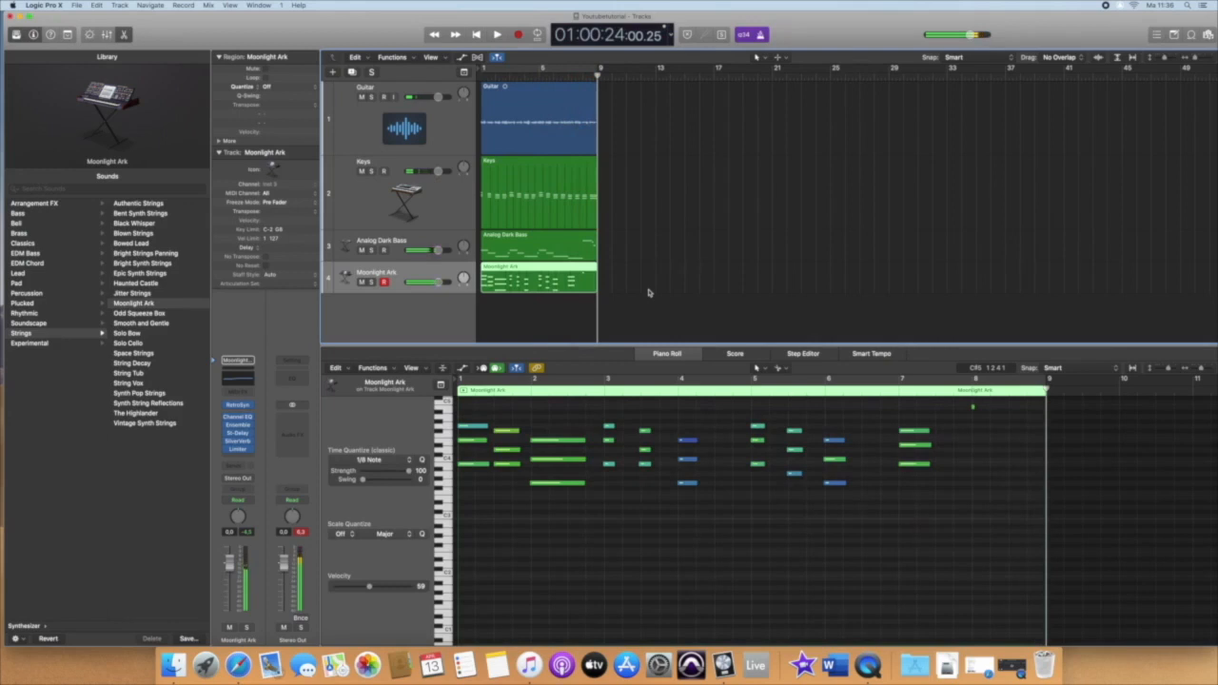
Select all the Moonlight Ark notes in the Piano Roll and quantize them to 1/8 notes.
left_click(718, 541)
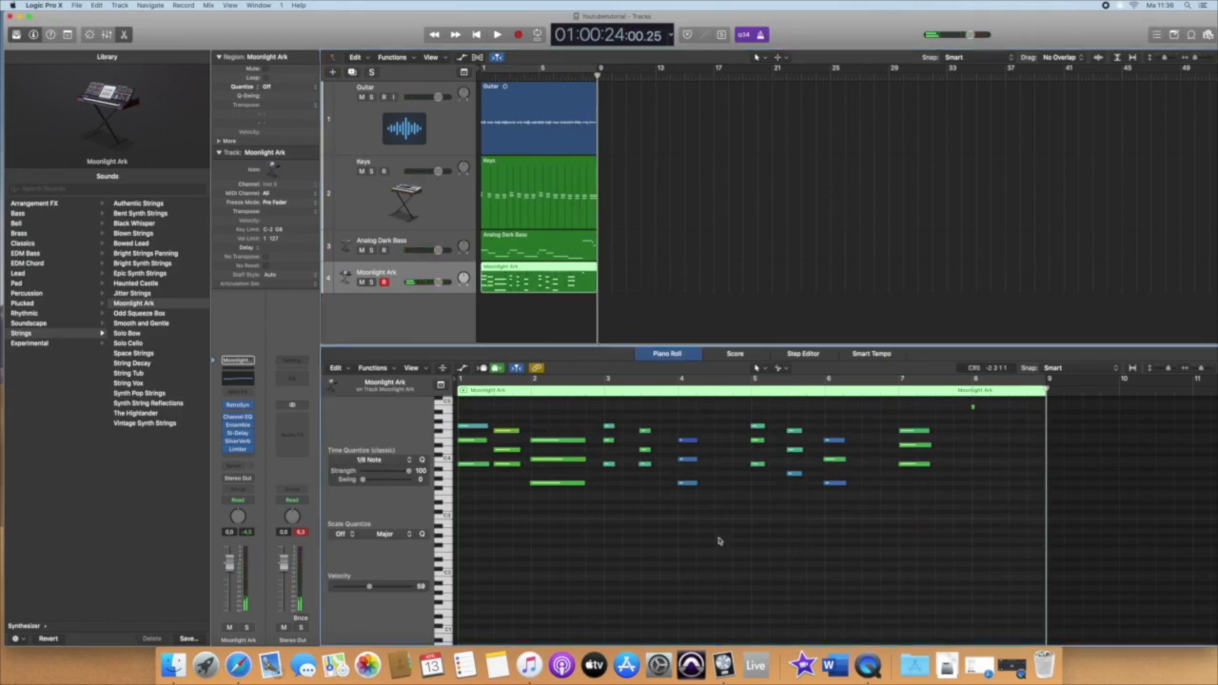
key("super+a")
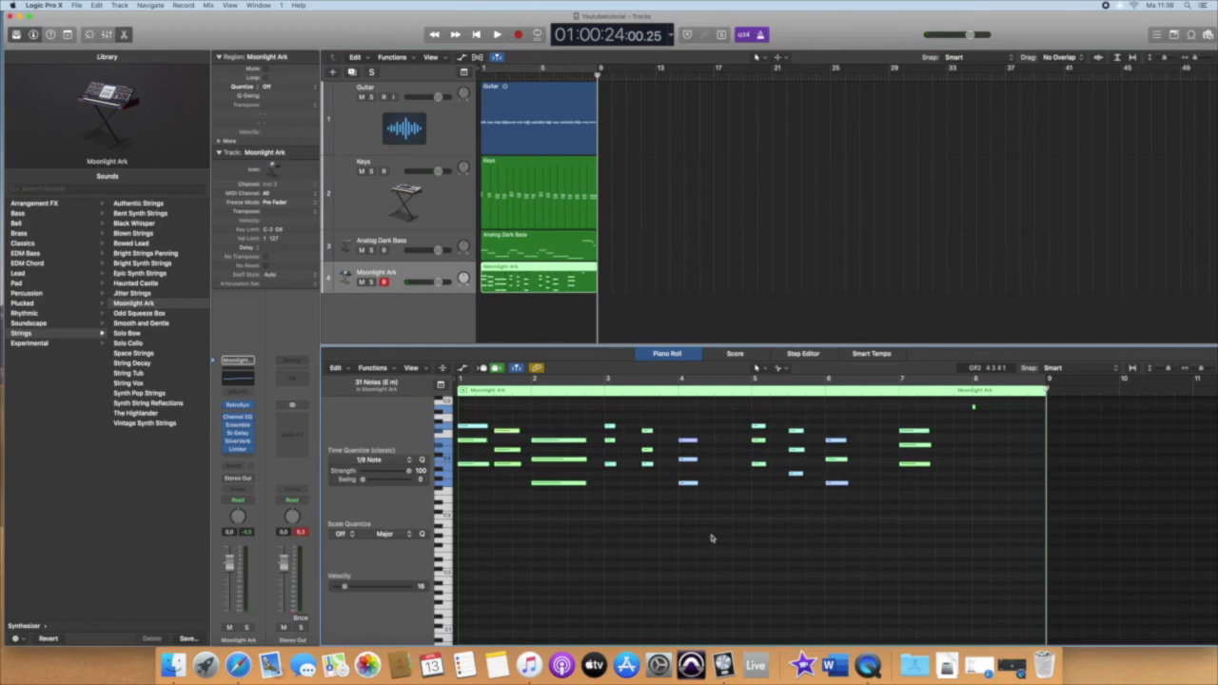
left_click(711, 538)
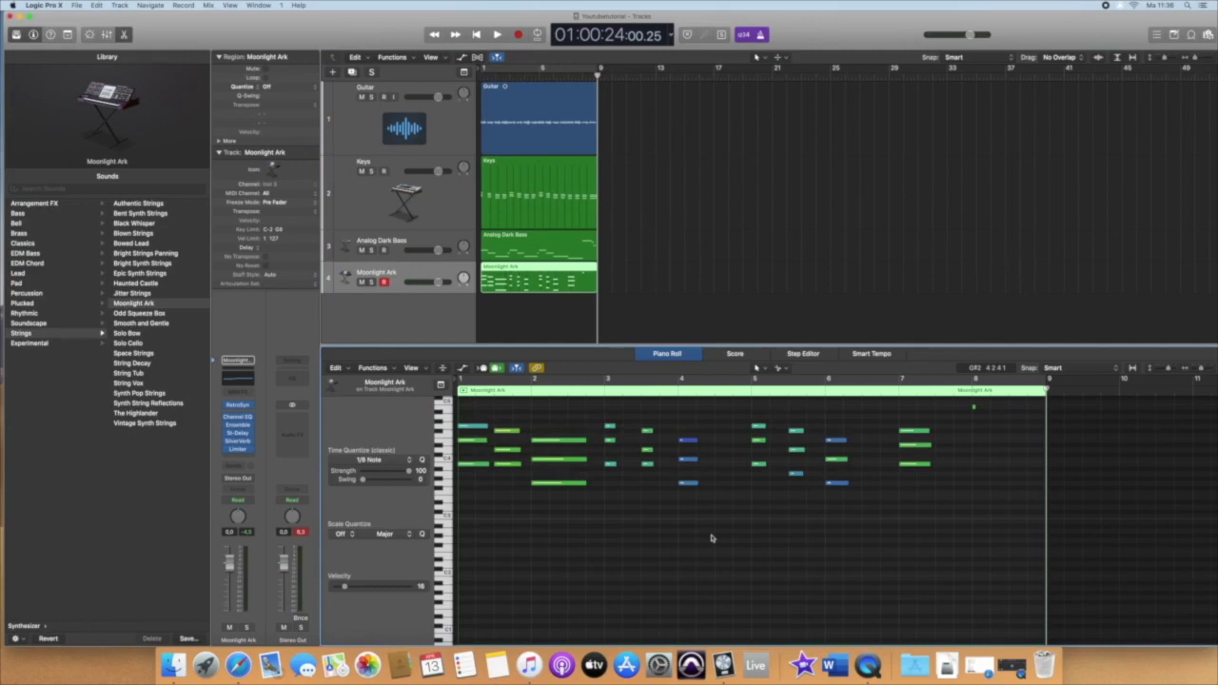
scroll(711, 539, "up", 1)
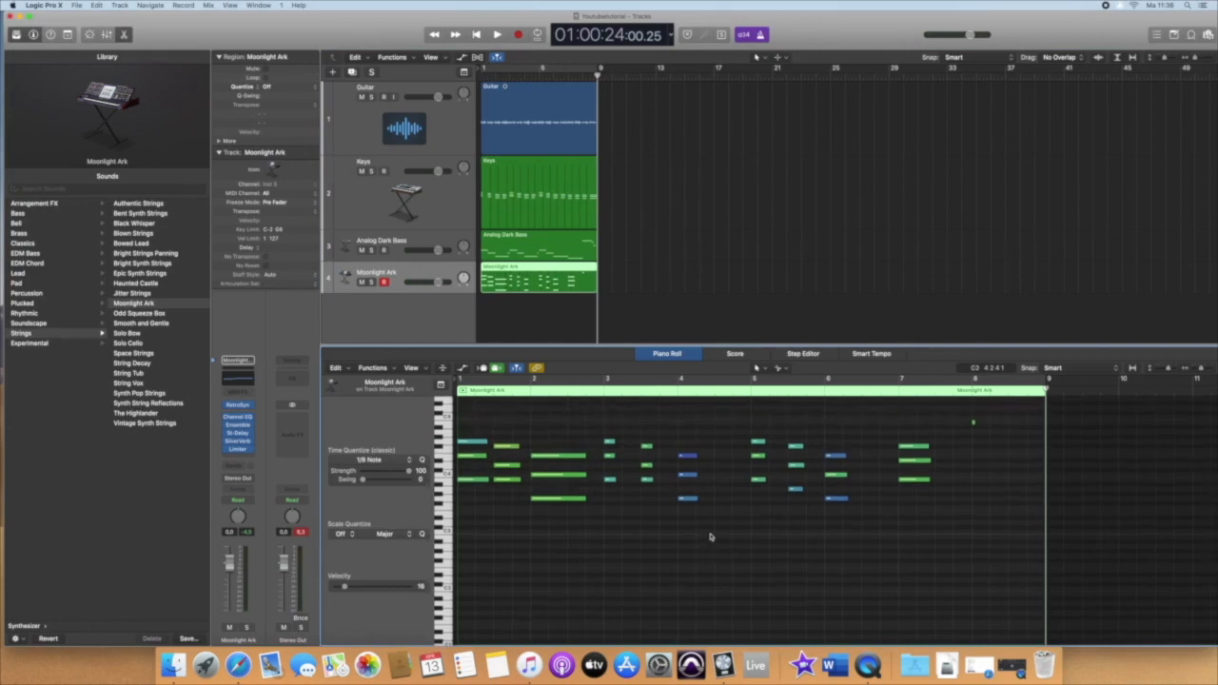
Lower the Moonlight Ark track volume to -11.9 dB while playing the arrangement from the start, then return to the beginning.
key("Return")
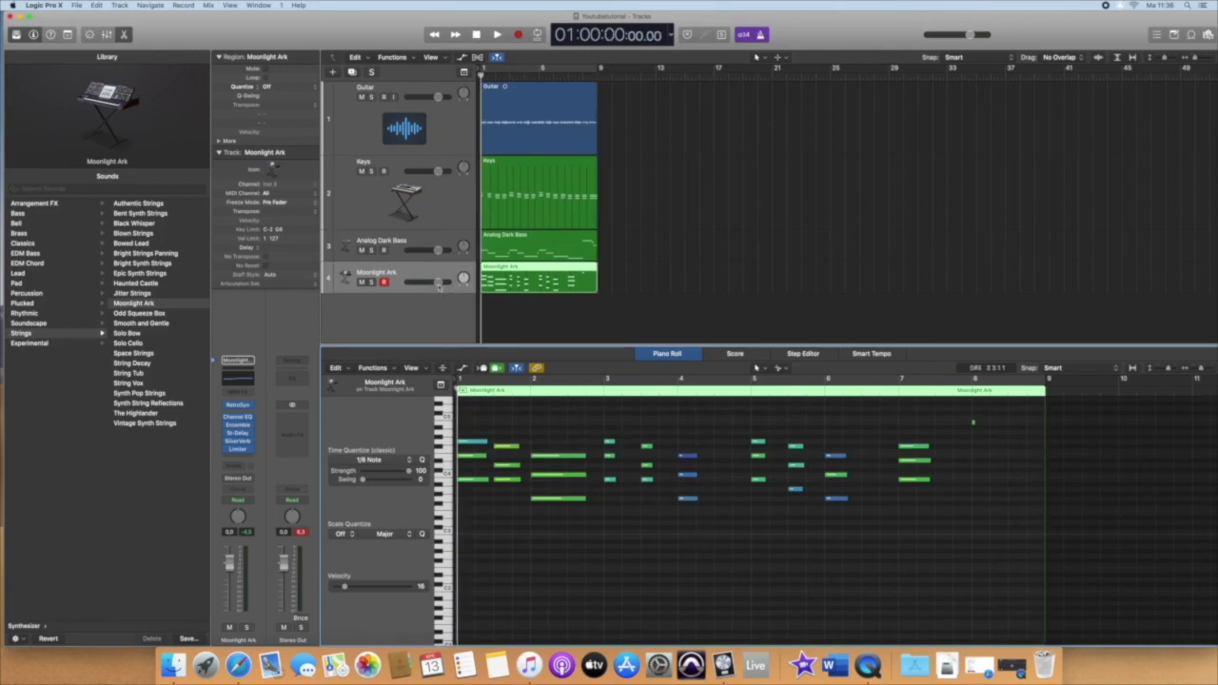
left_click_drag(437, 282, 427, 282)
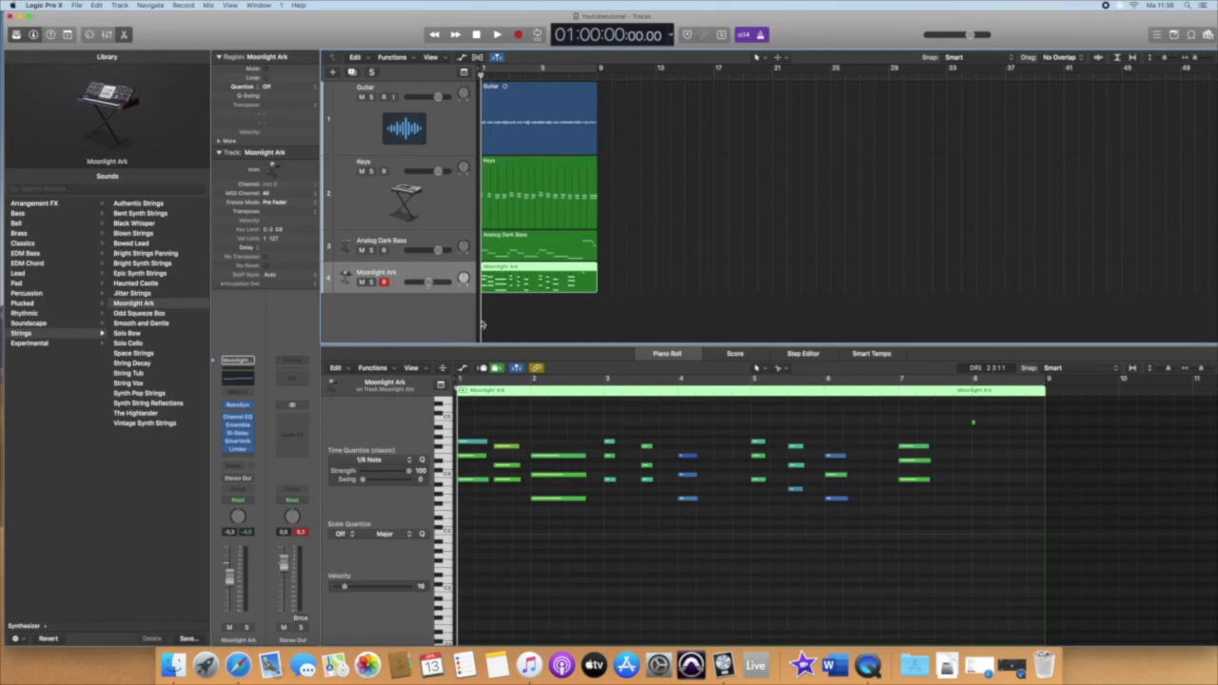
key("space")
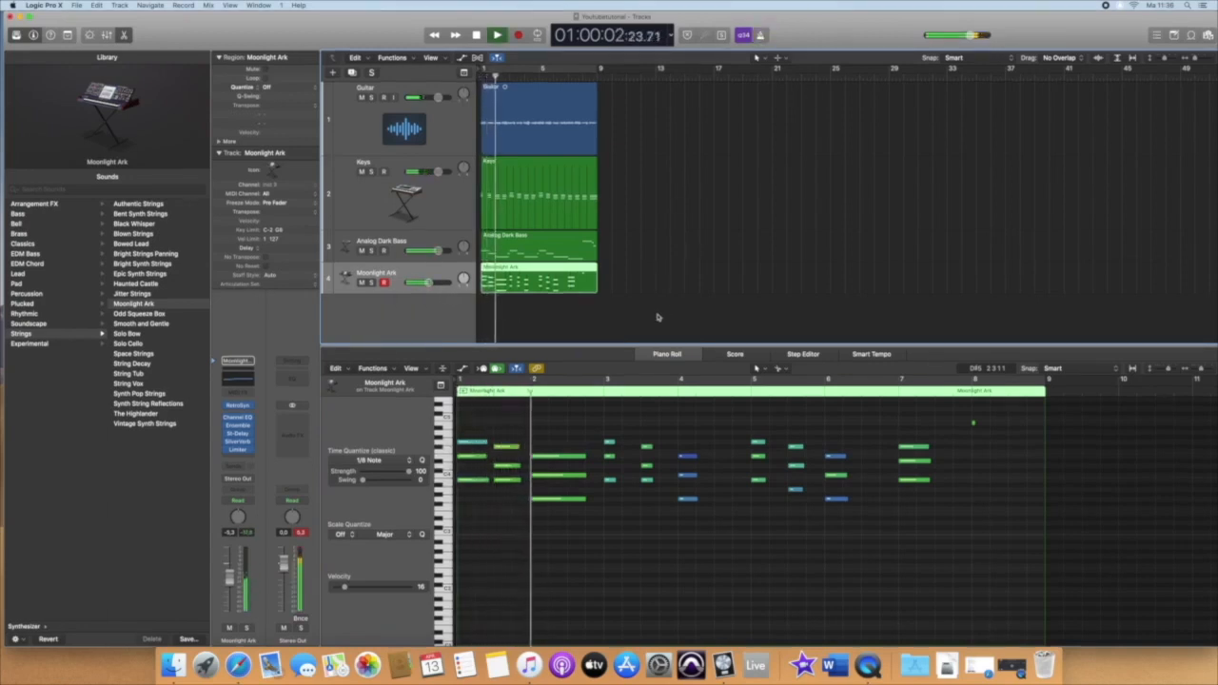
left_click(458, 316)
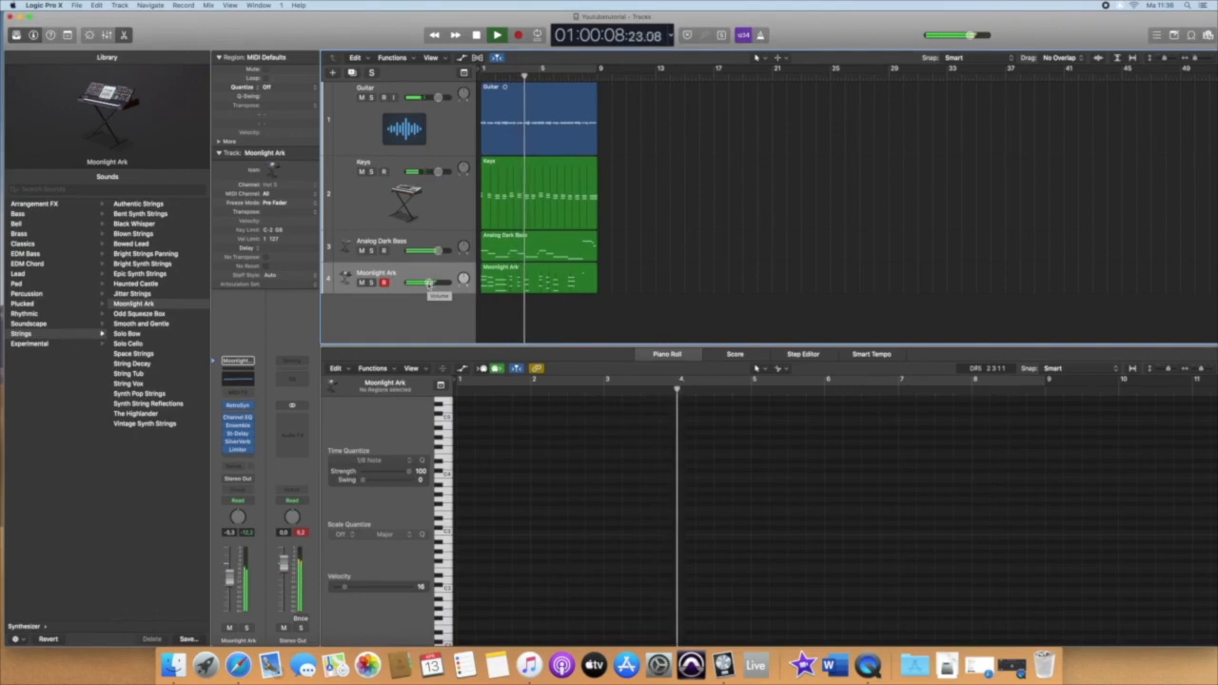
left_click_drag(428, 283, 418, 284)
key("space")
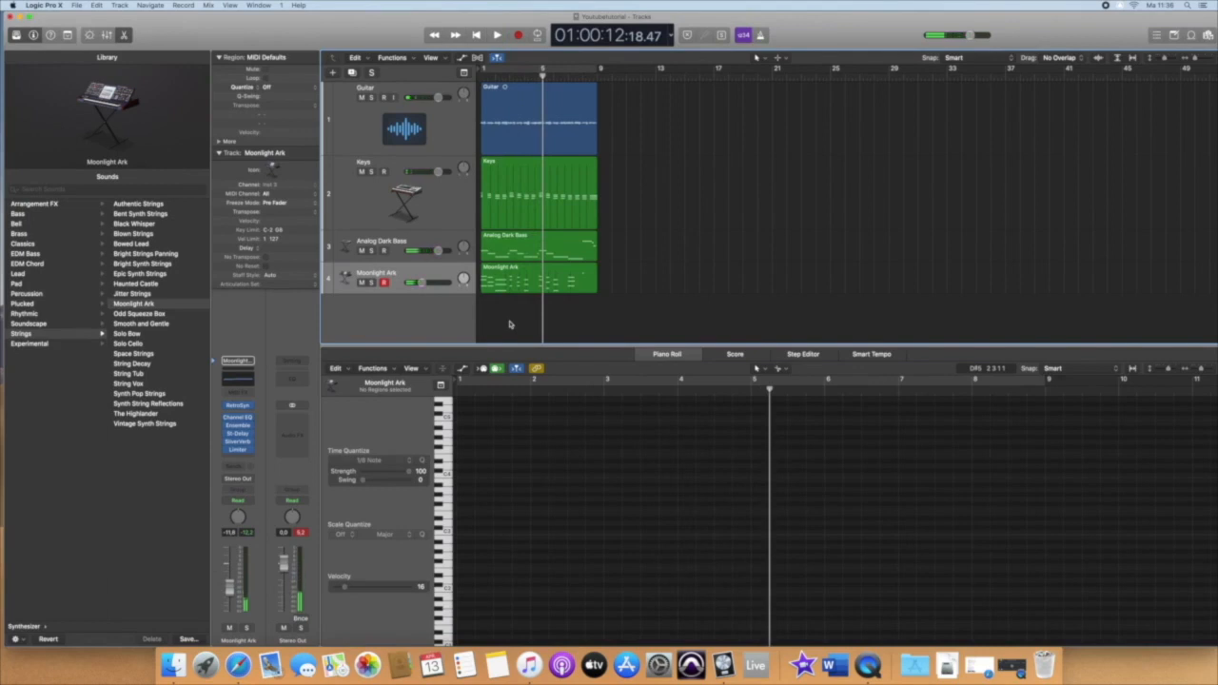
key("Return")
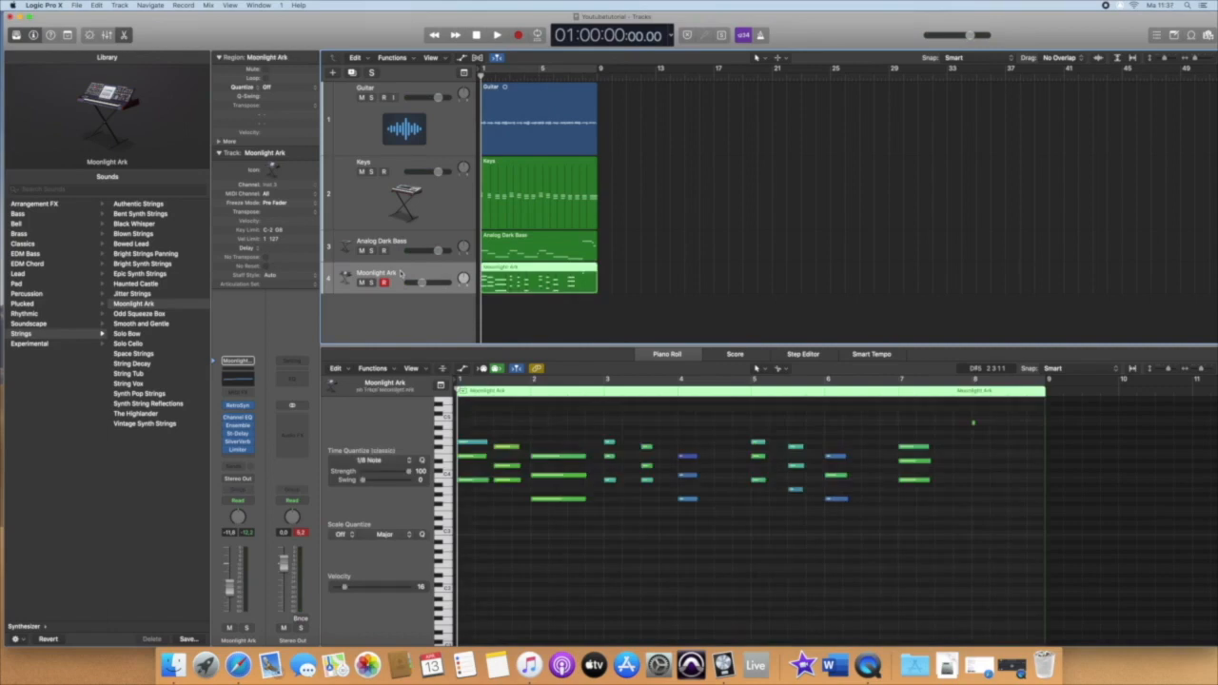
Create a Drummer track with the R&B genre.
left_click(333, 74)
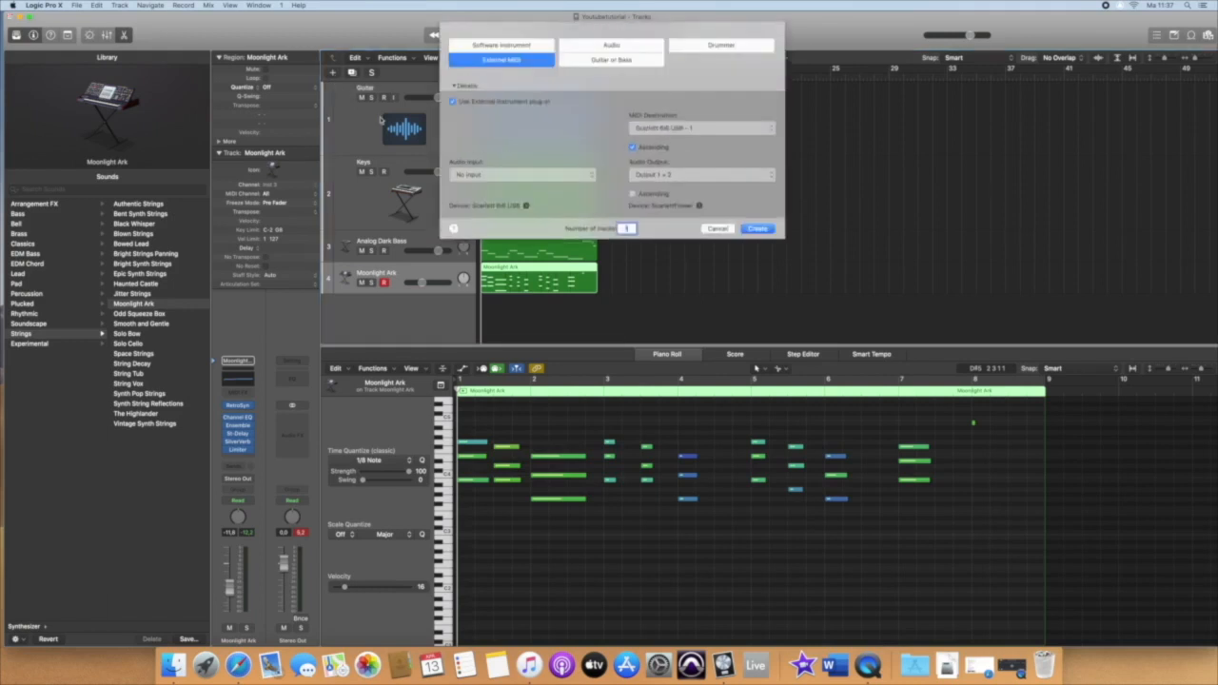
left_click(702, 44)
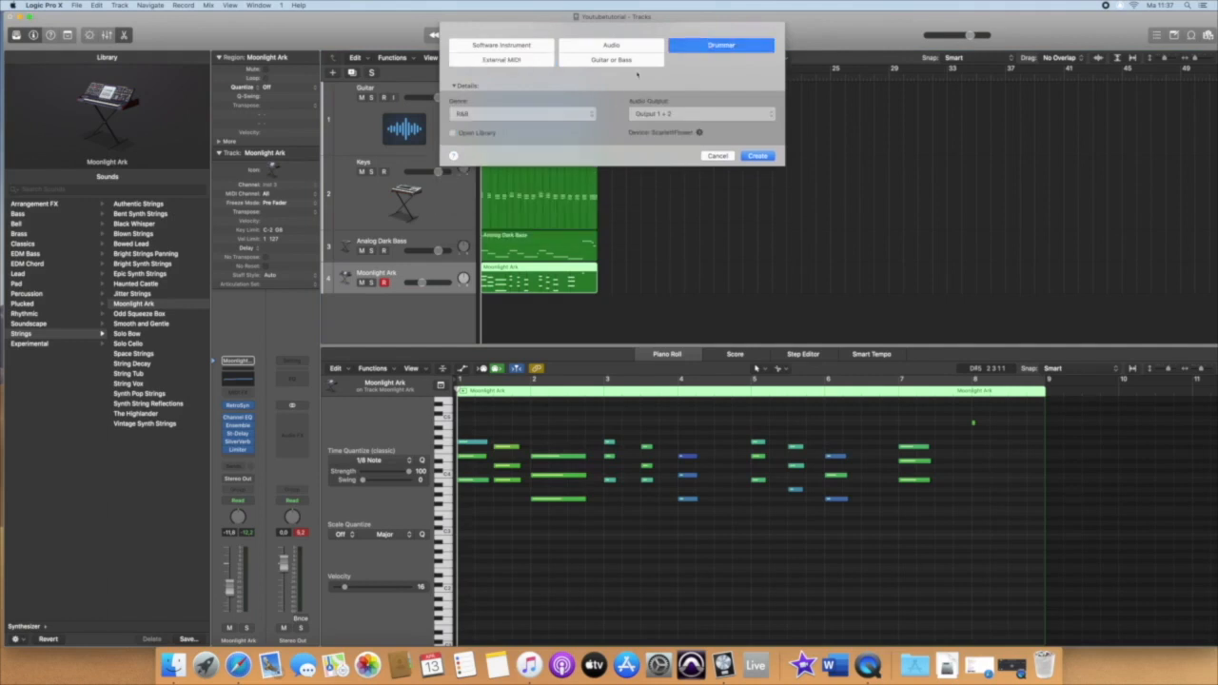
left_click(582, 113)
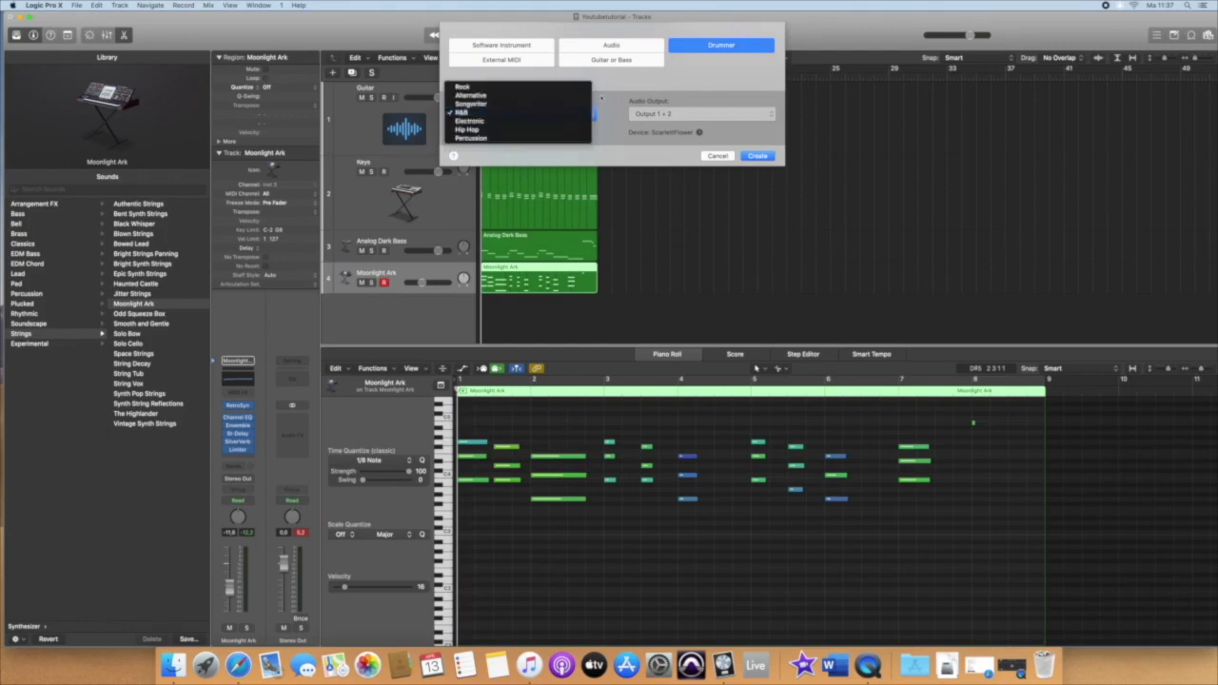
left_click(702, 50)
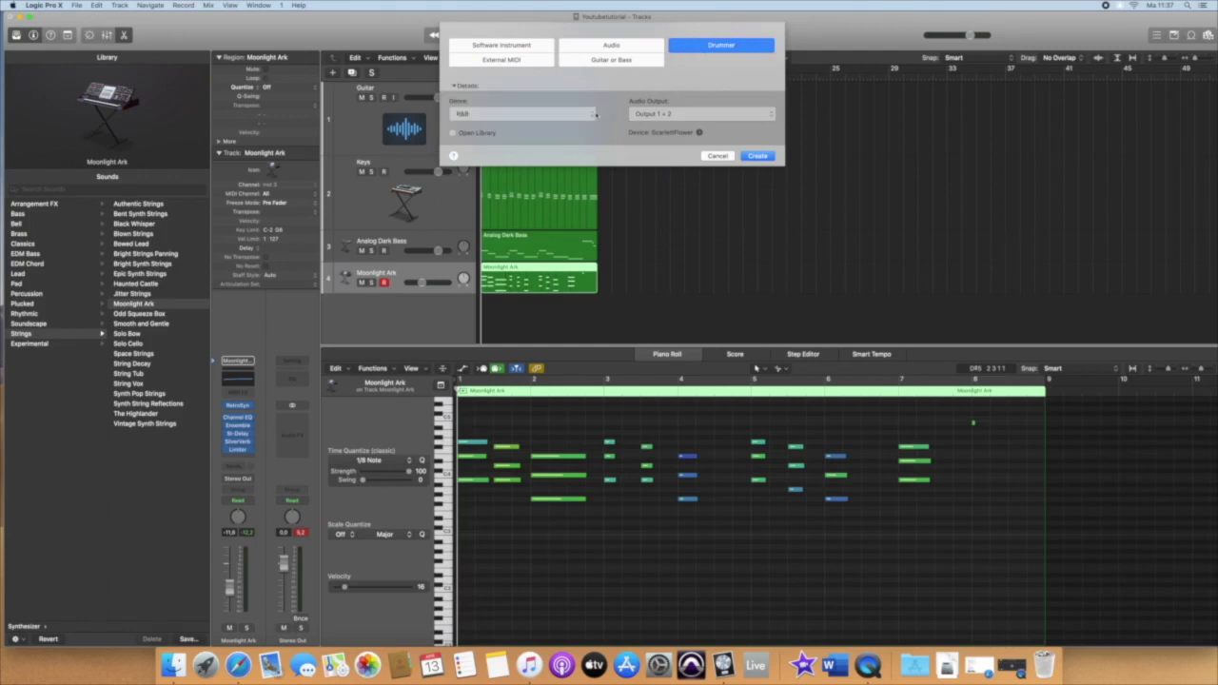
left_click(585, 113)
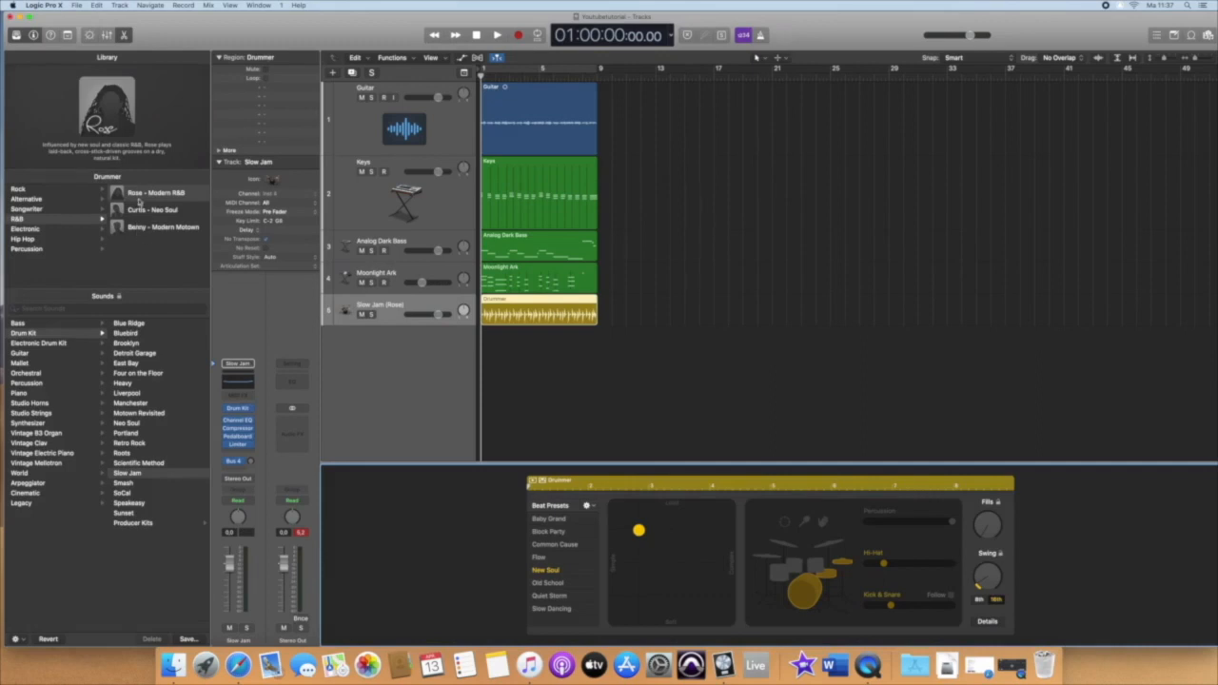
Assign the Rose - Modern R&B drummer with the Slow Jam kit to the Drummer track.
left_click(52, 210)
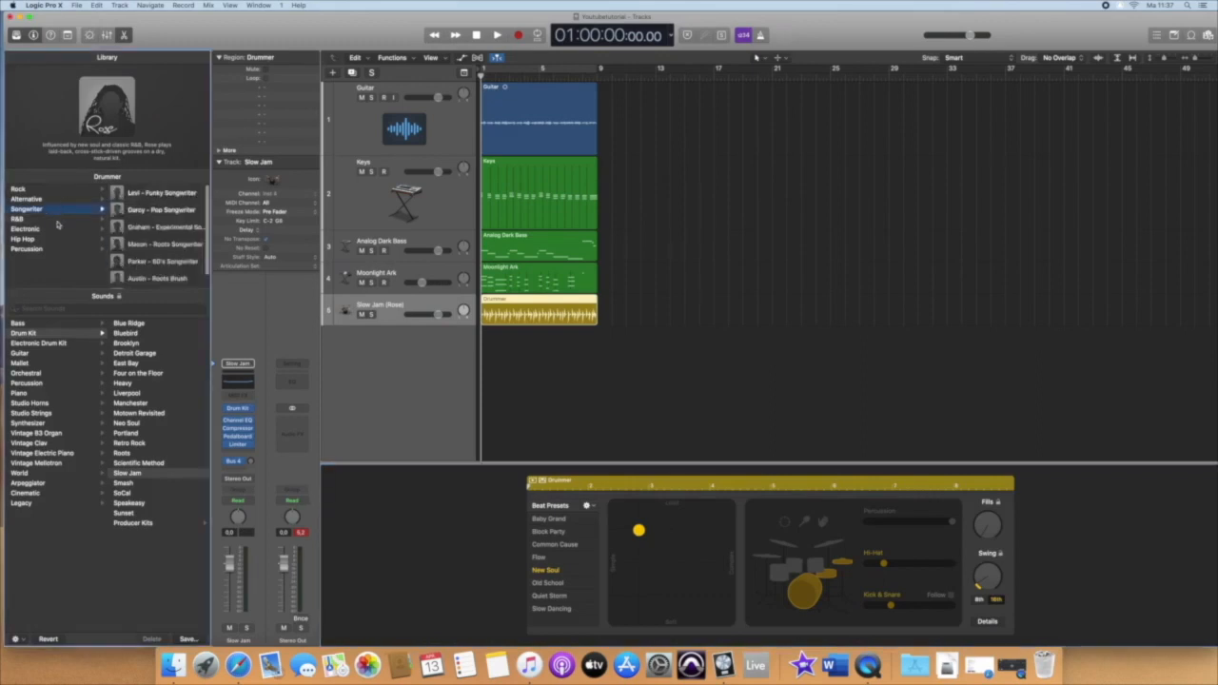
left_click(54, 219)
left_click(179, 194)
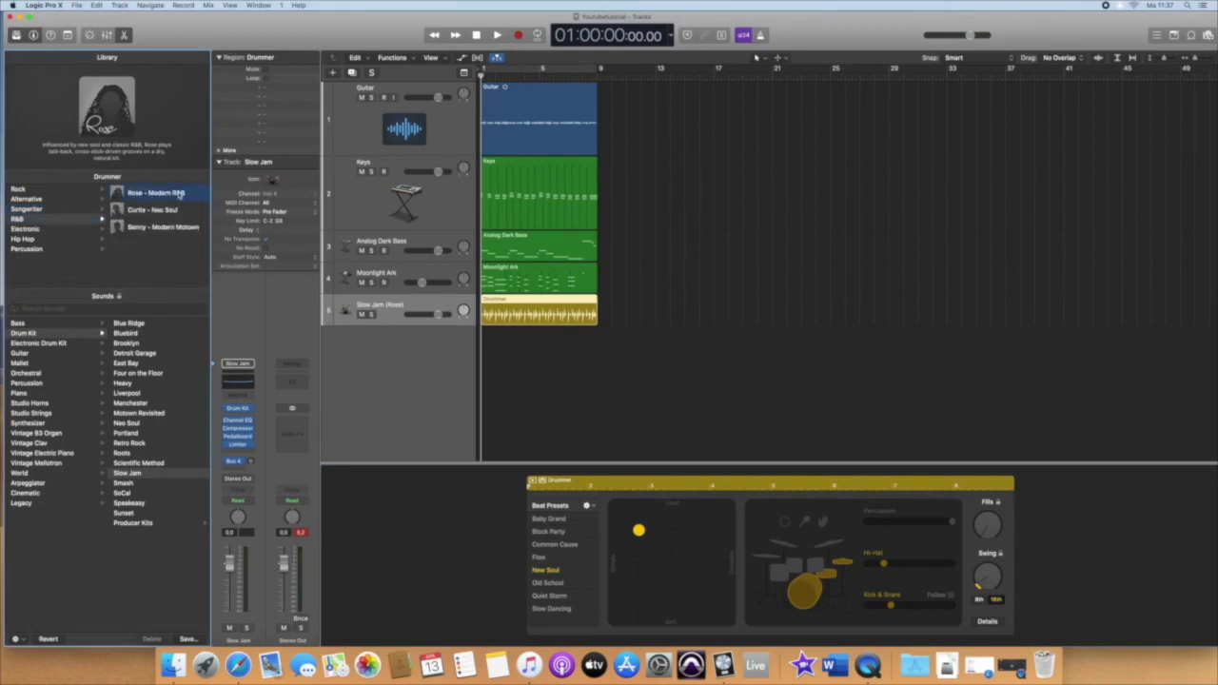
left_click(149, 475)
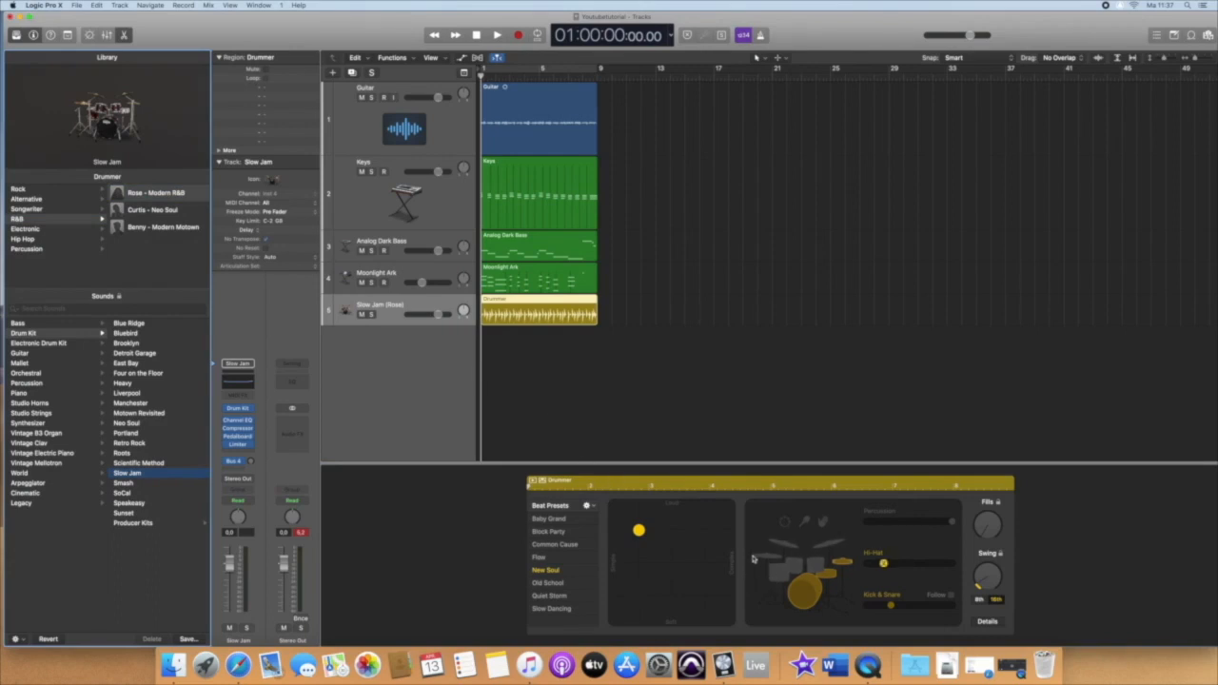
Try the drummer's cymbals, toms and percussion in the New Soul beat, then switch back to the hi-hat.
left_click(833, 546)
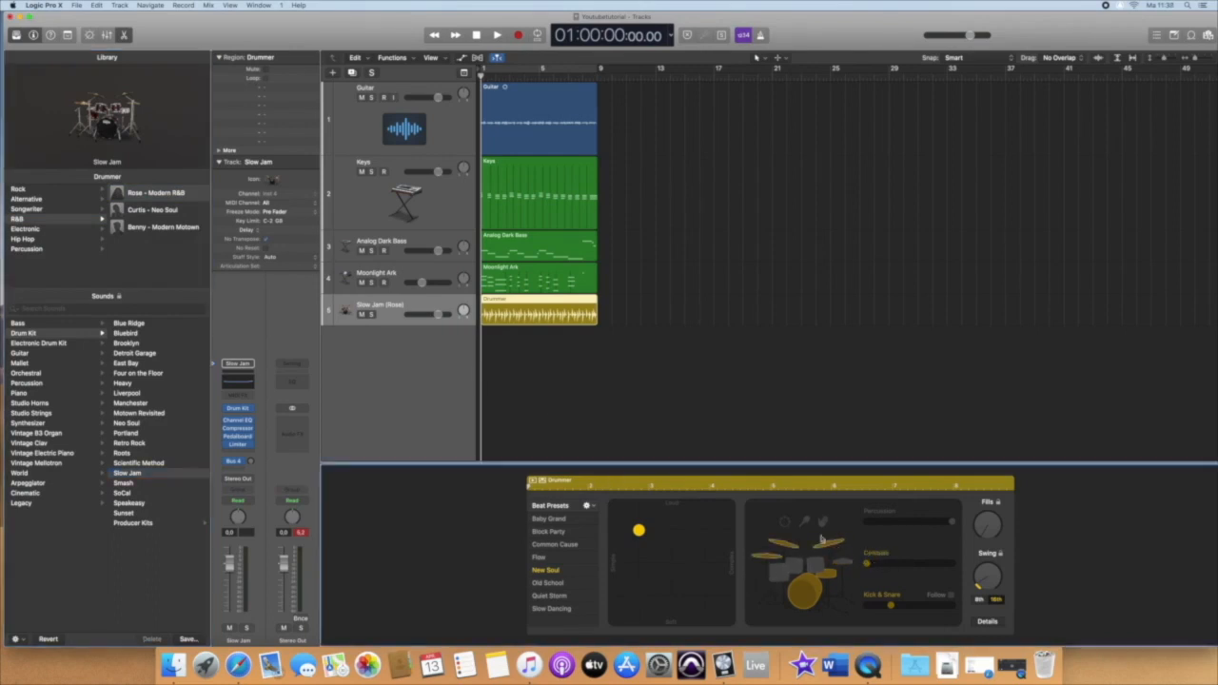
left_click(841, 561)
left_click(810, 571)
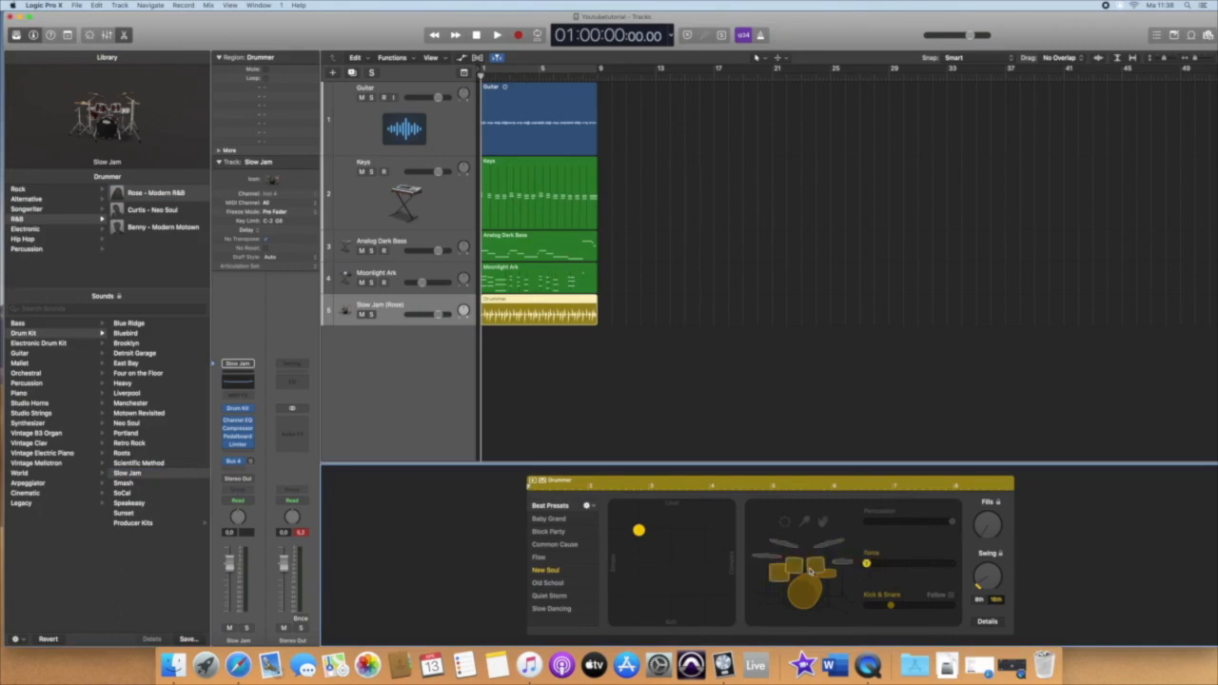
left_click(828, 547)
left_click(805, 521)
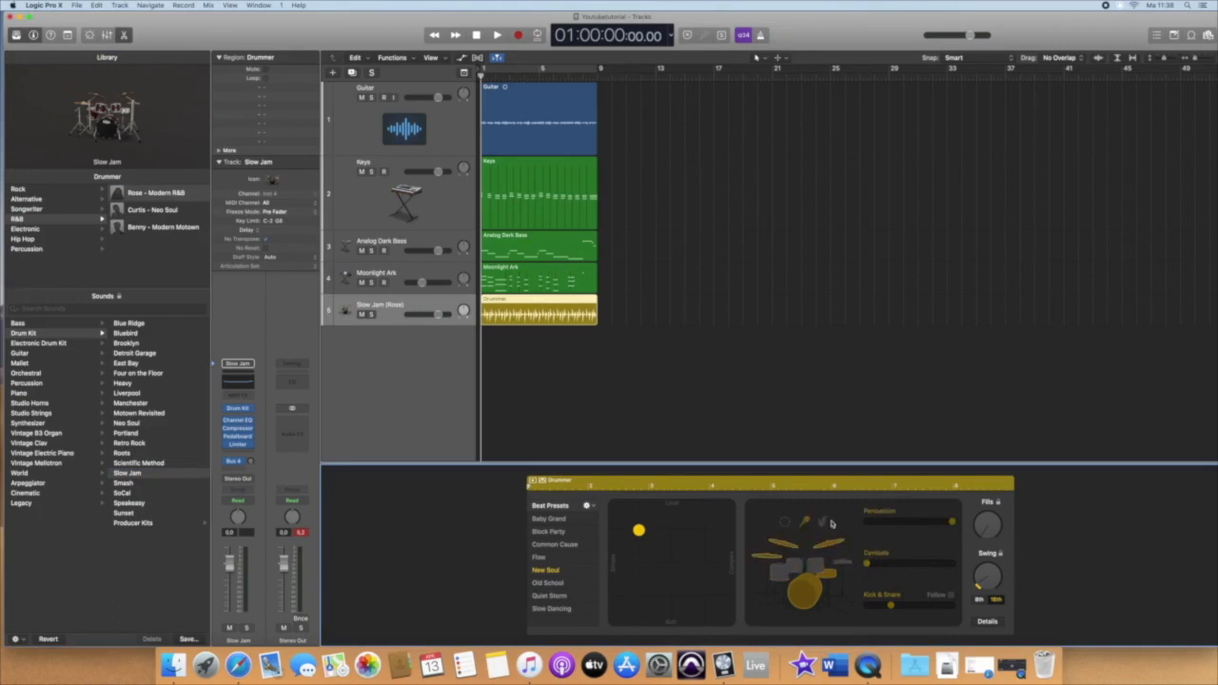
left_click(824, 522)
left_click(841, 562)
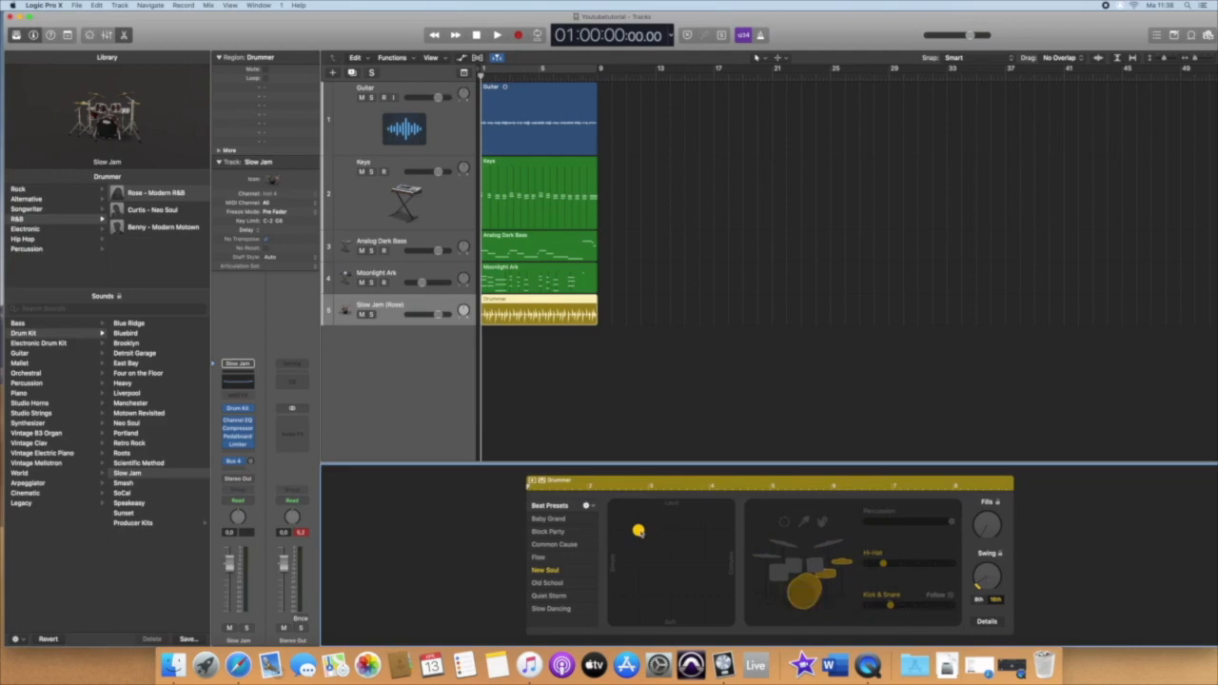
Audition the beat from the start with the XY pad puck moved towards complex and loud, then restore the simpler setting and return to the beginning.
mouse_move(638, 532)
left_mouse_down()
mouse_move(701, 597)
mouse_move(653, 524)
mouse_move(677, 596)
mouse_move(657, 533)
mouse_move(706, 575)
mouse_move(657, 557)
mouse_move(672, 557)
mouse_move(637, 529)
left_mouse_up()
key("space")
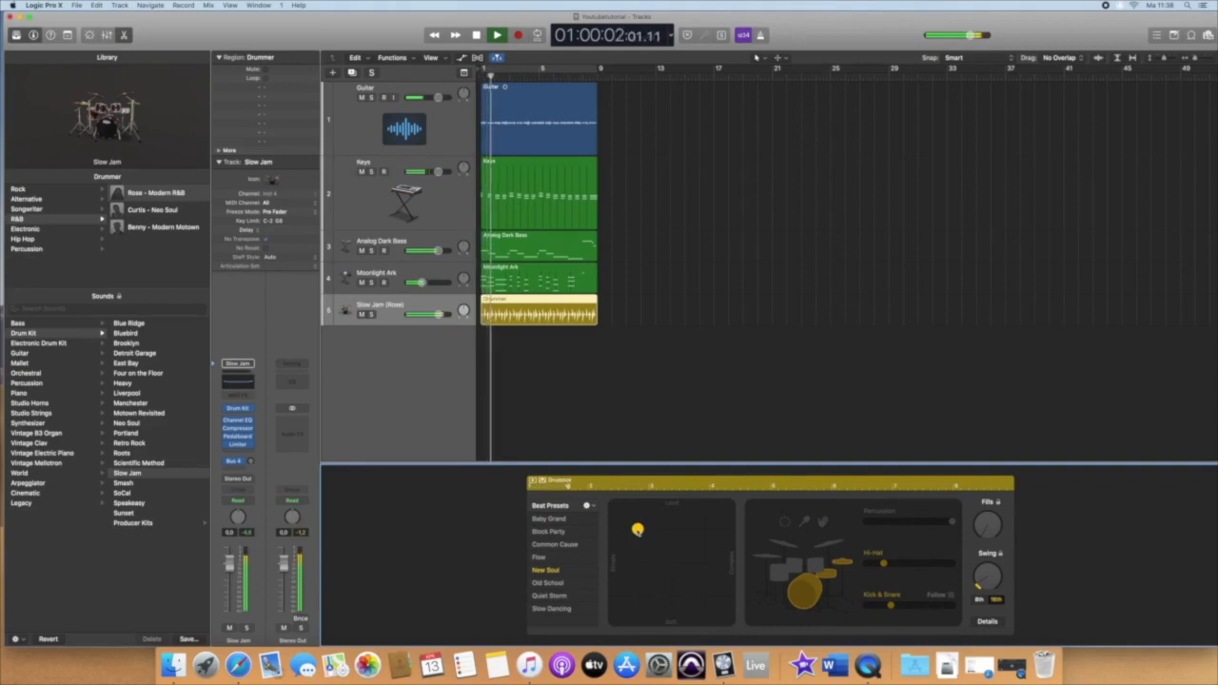
left_click_drag(637, 530, 704, 530)
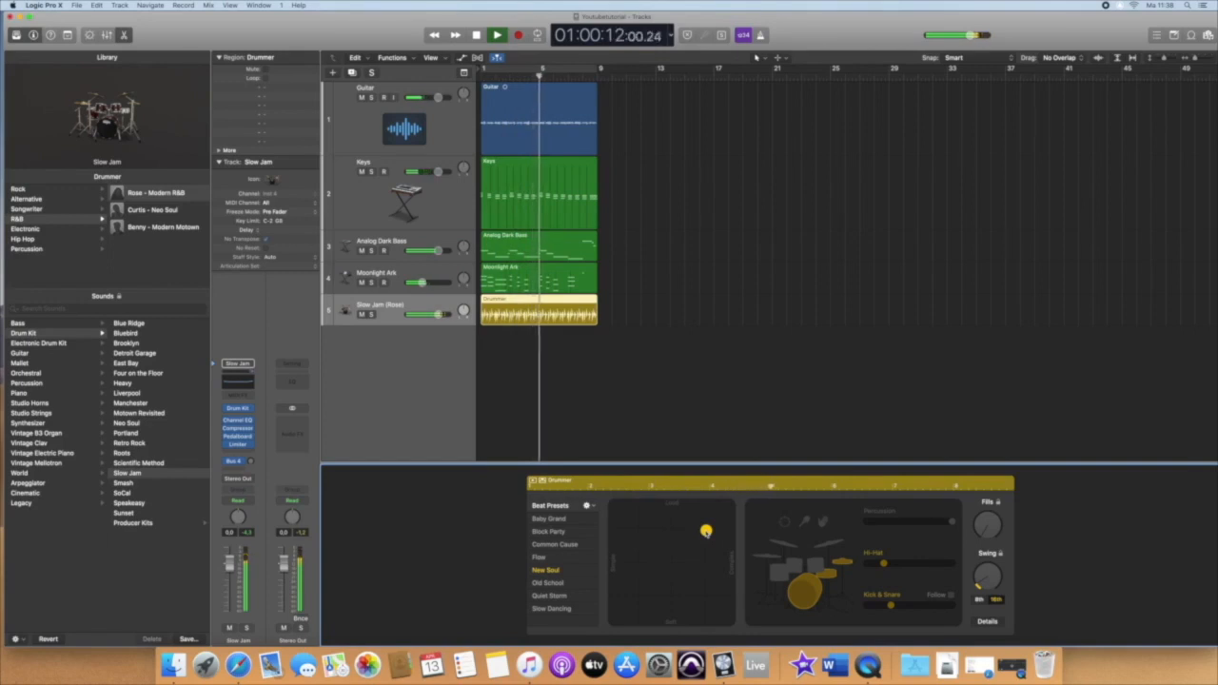
left_click_drag(705, 531, 743, 503)
key("Return")
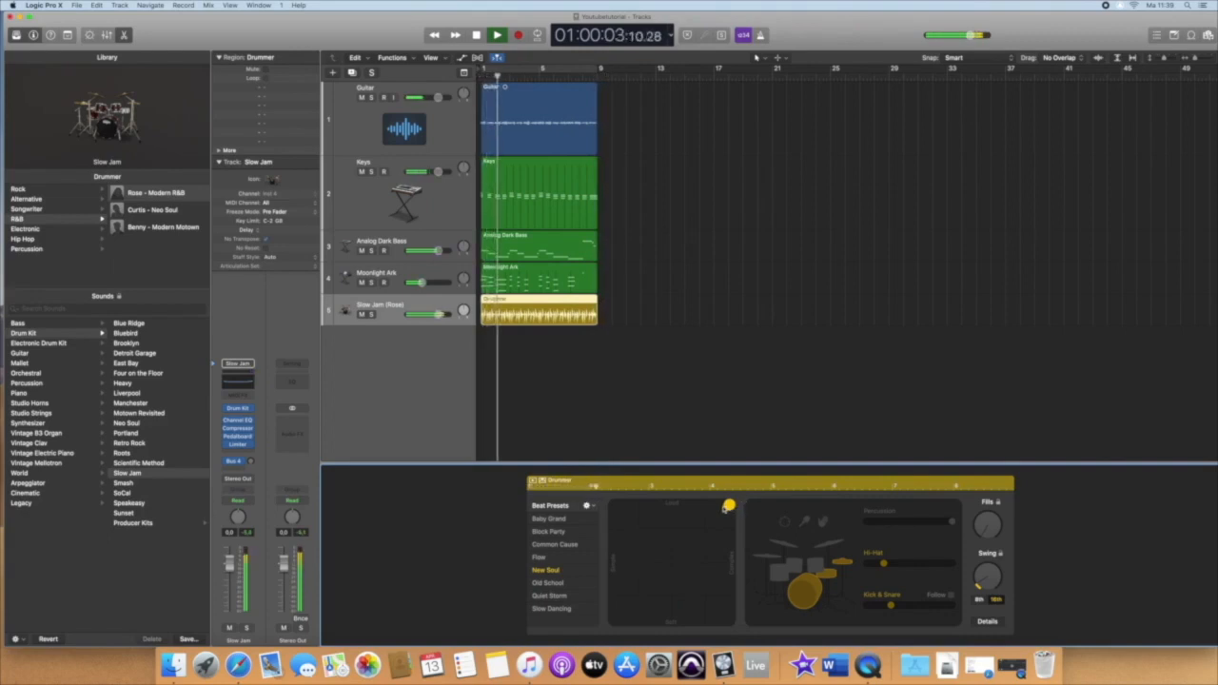
left_click_drag(728, 506, 637, 529)
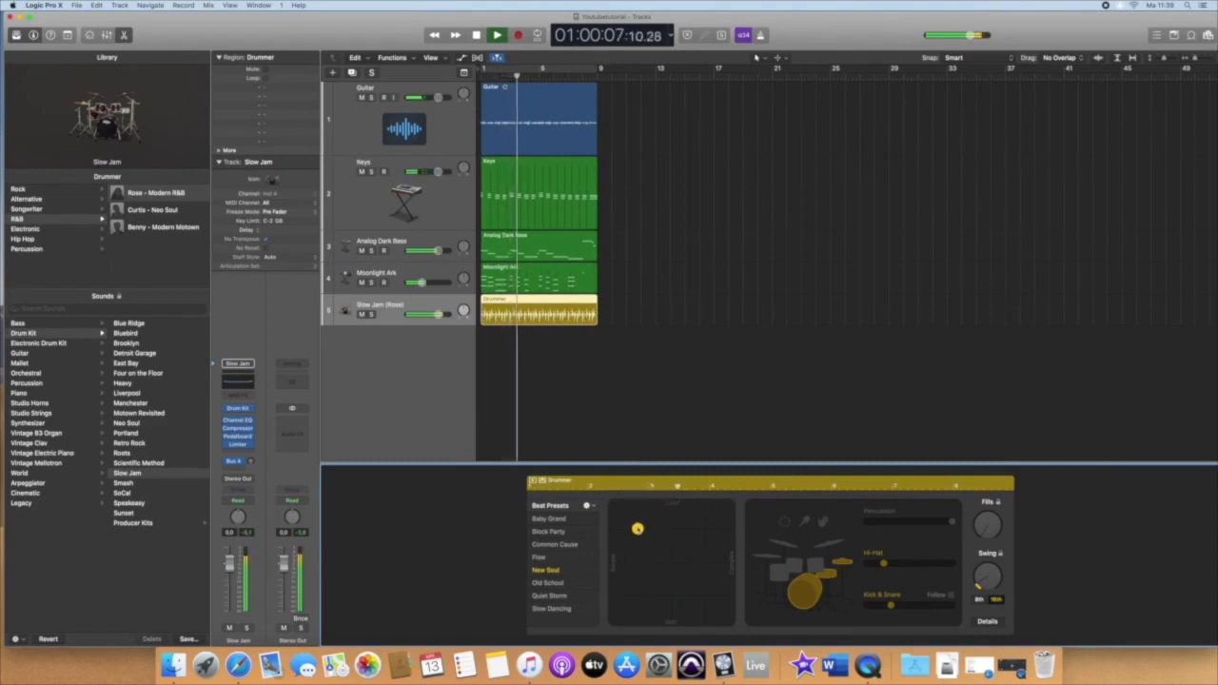
left_click(623, 434)
key("Return")
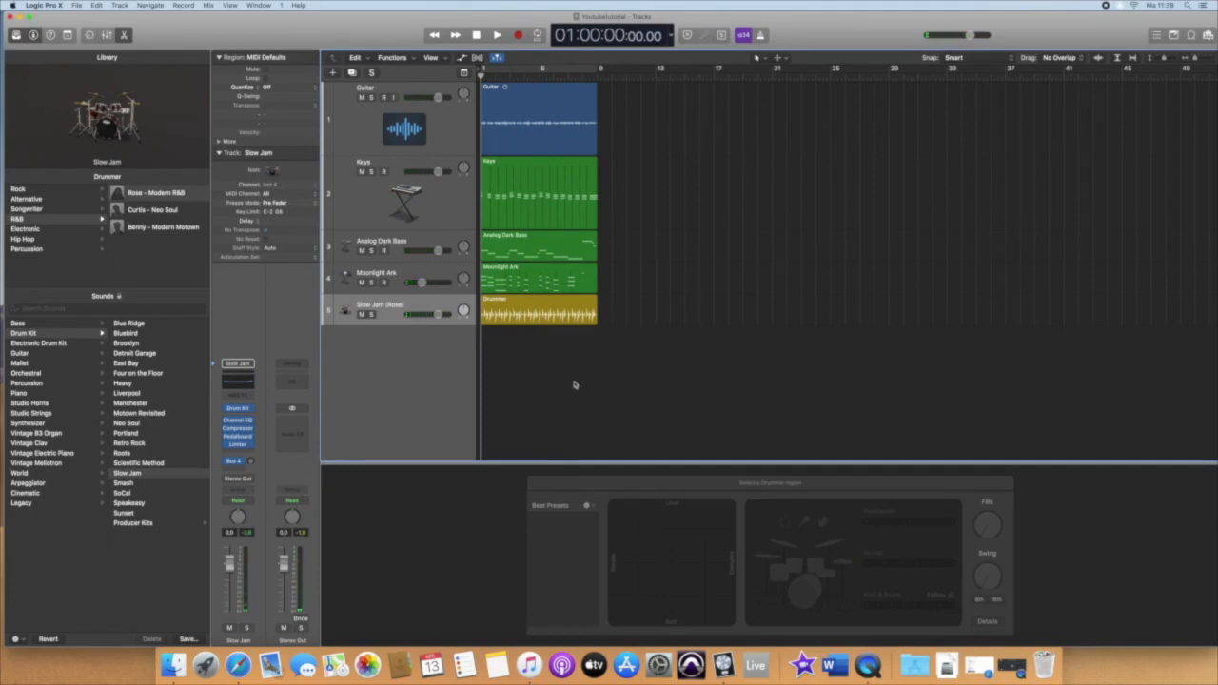
Listen to the Guitar track soloed from the start, then unsolo it to hear the full mix and stop playback.
left_click(389, 111)
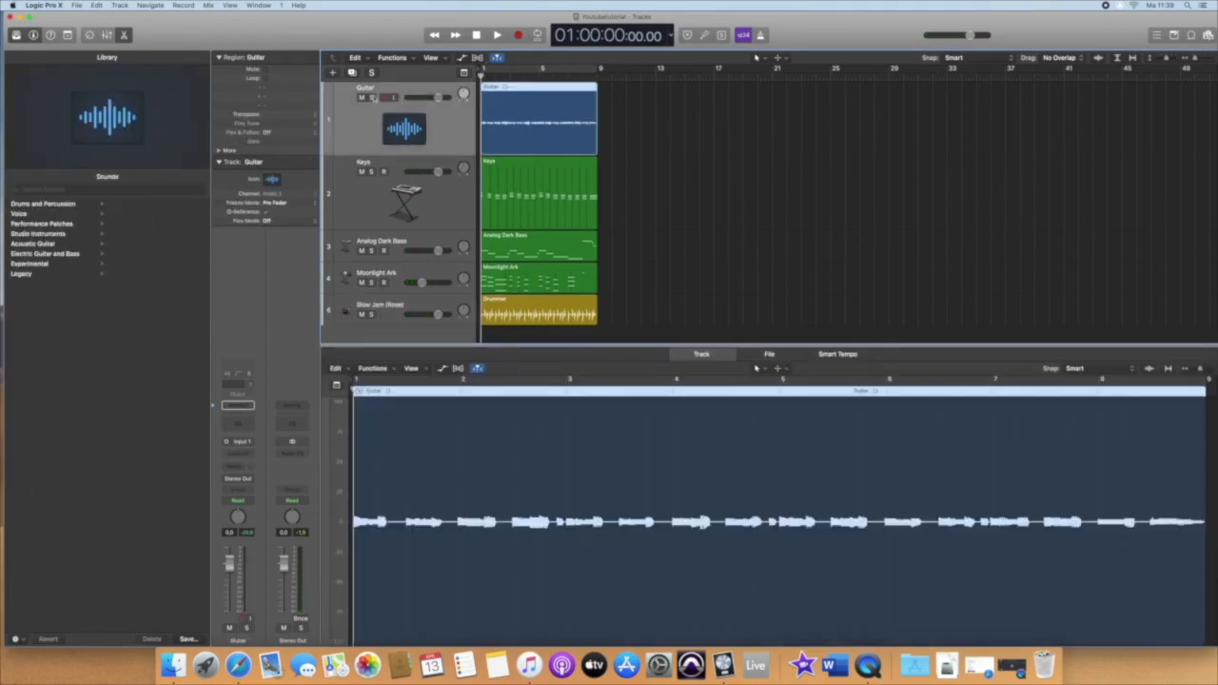
left_click(372, 98)
key("space")
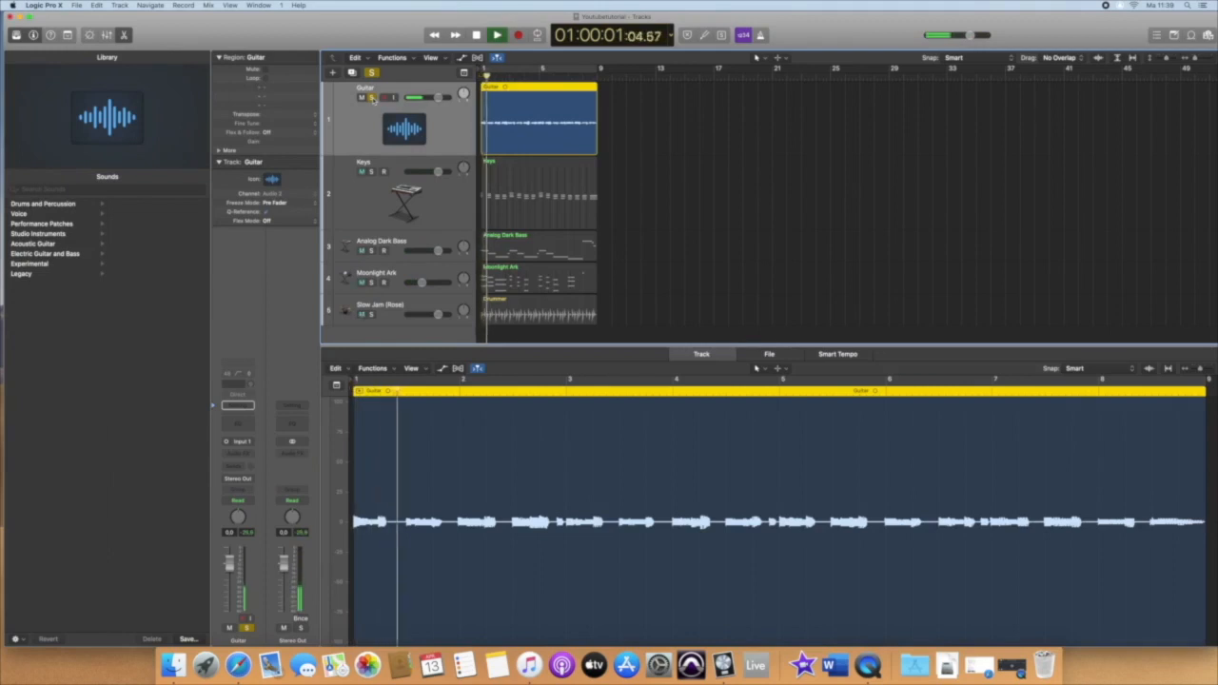
left_click(372, 98)
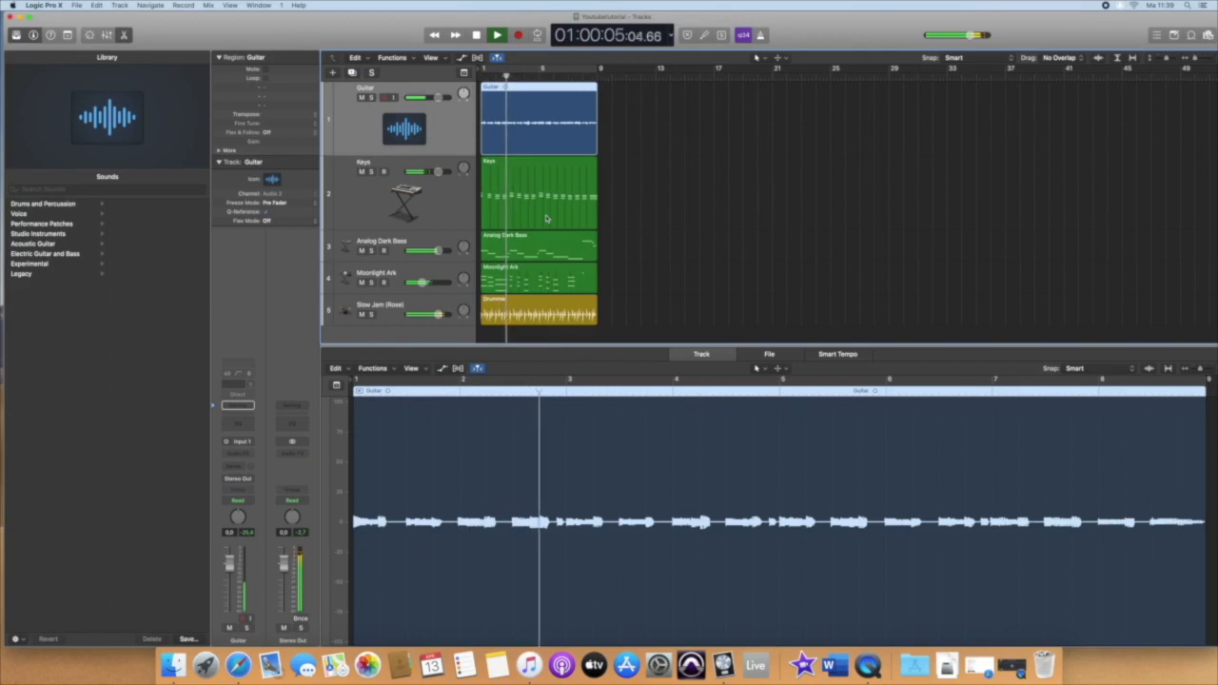
key("space")
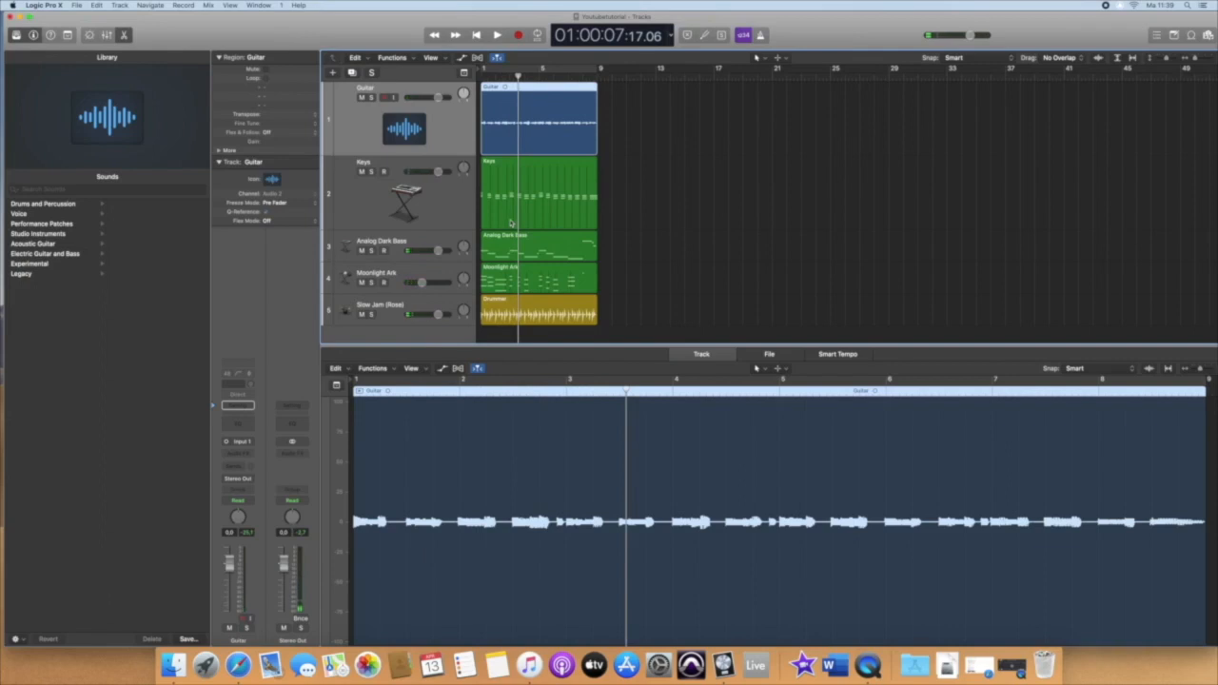
Add a software instrument track directly below the Moonlight Ark track.
left_click(511, 222)
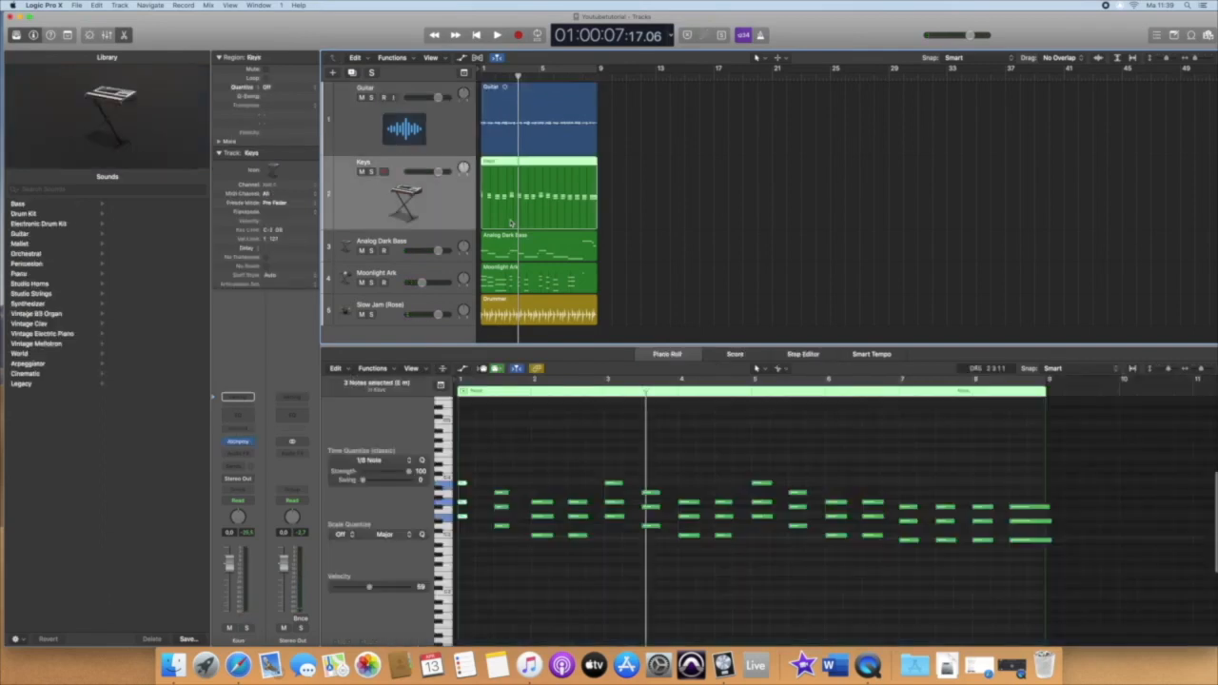
left_click(510, 276)
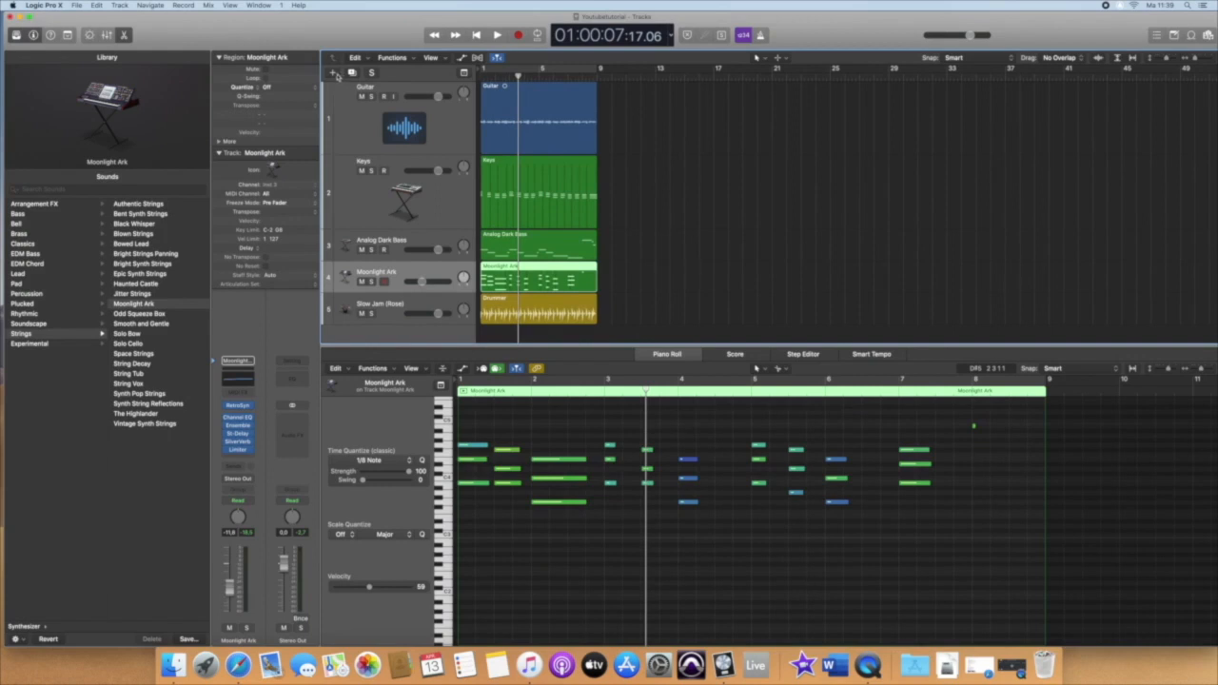
left_click(335, 74)
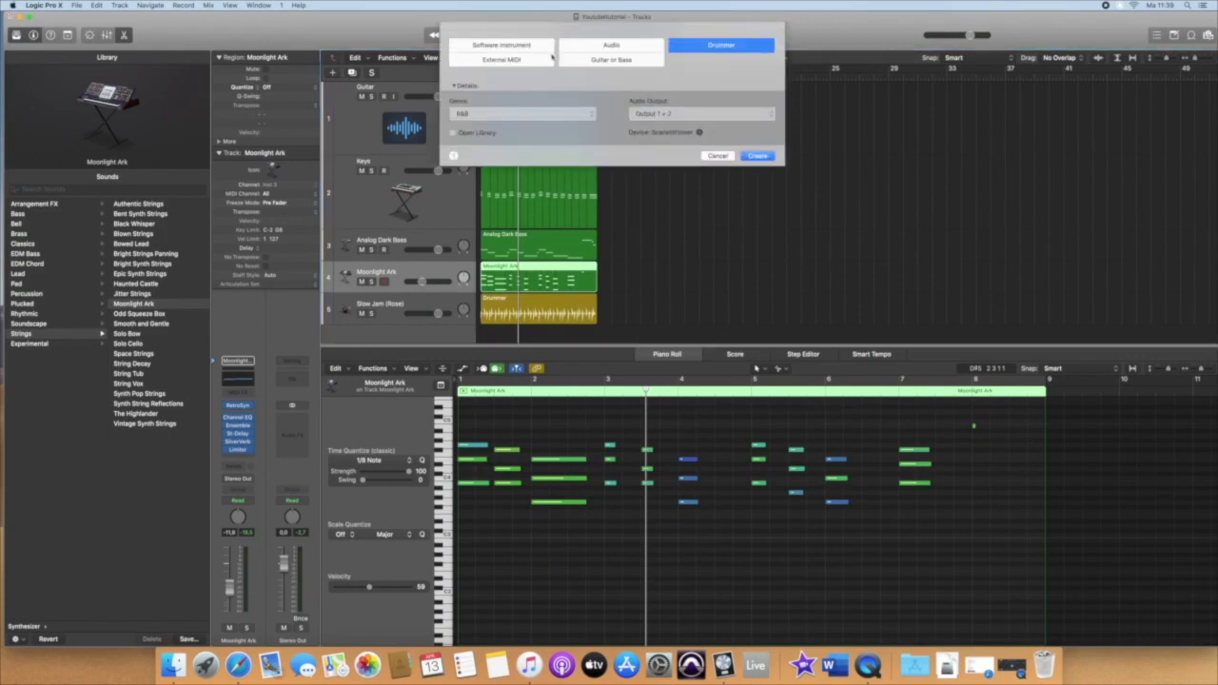
left_click(543, 46)
left_click(758, 229)
Audition plucked synthesizer sounds on the new track and choose the Artificial Harp patch.
left_click(57, 307)
left_click(57, 305)
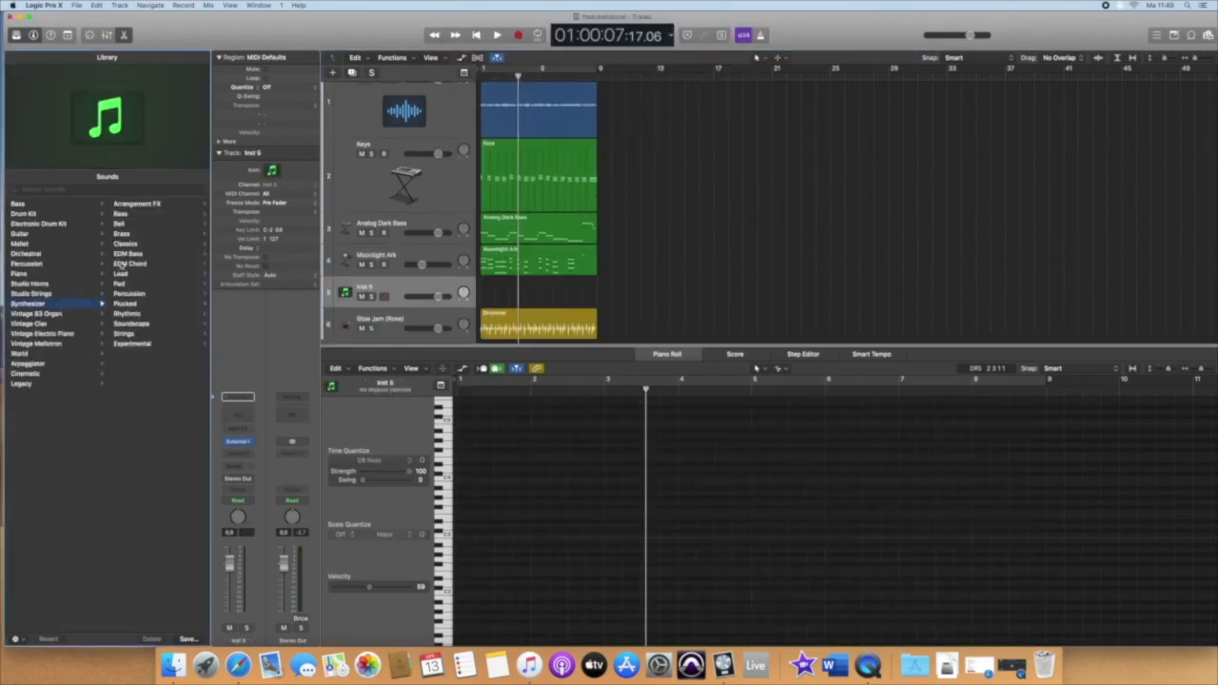
left_click(173, 533)
left_click(168, 357)
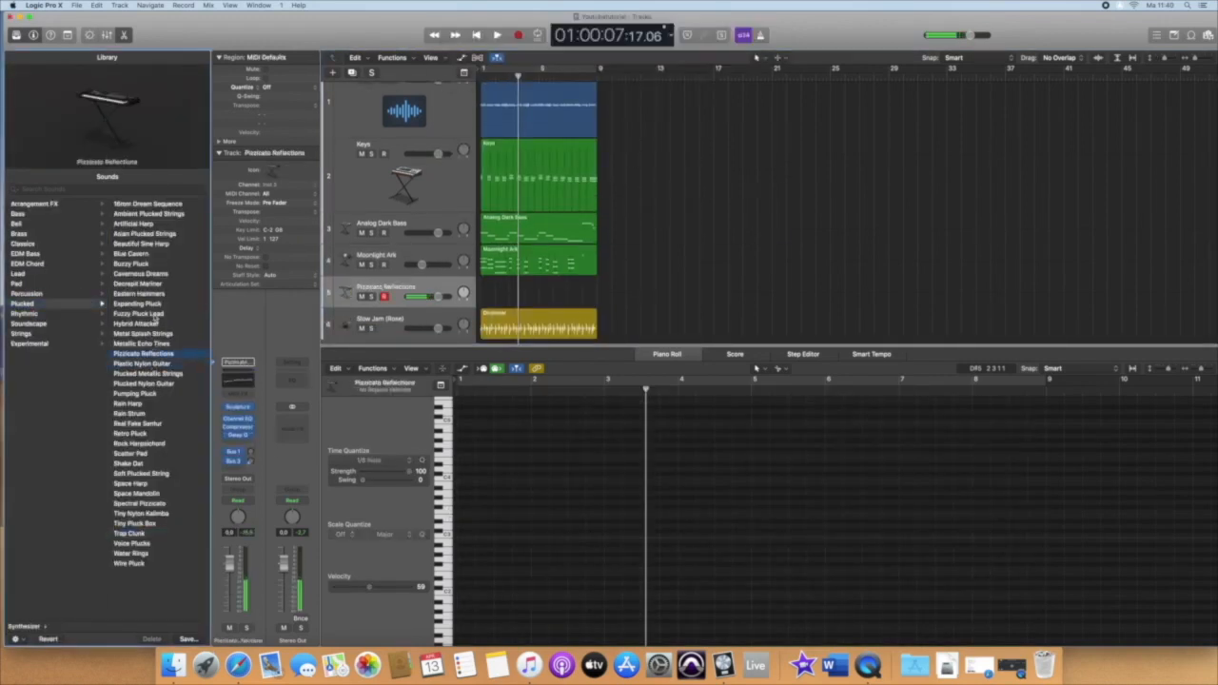
left_click(155, 284)
left_click(155, 266)
left_click(157, 225)
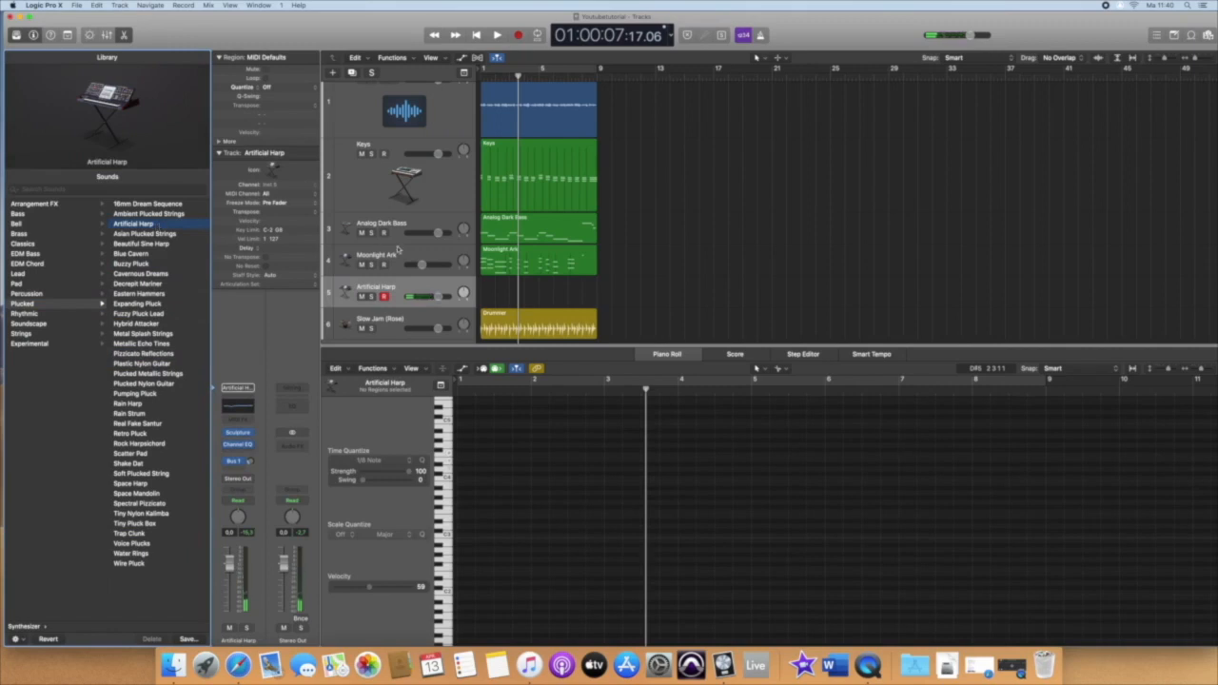
Copy the Moonlight Ark region to the Artificial Harp track at bar 1.
scroll(455, 273, "down", 1)
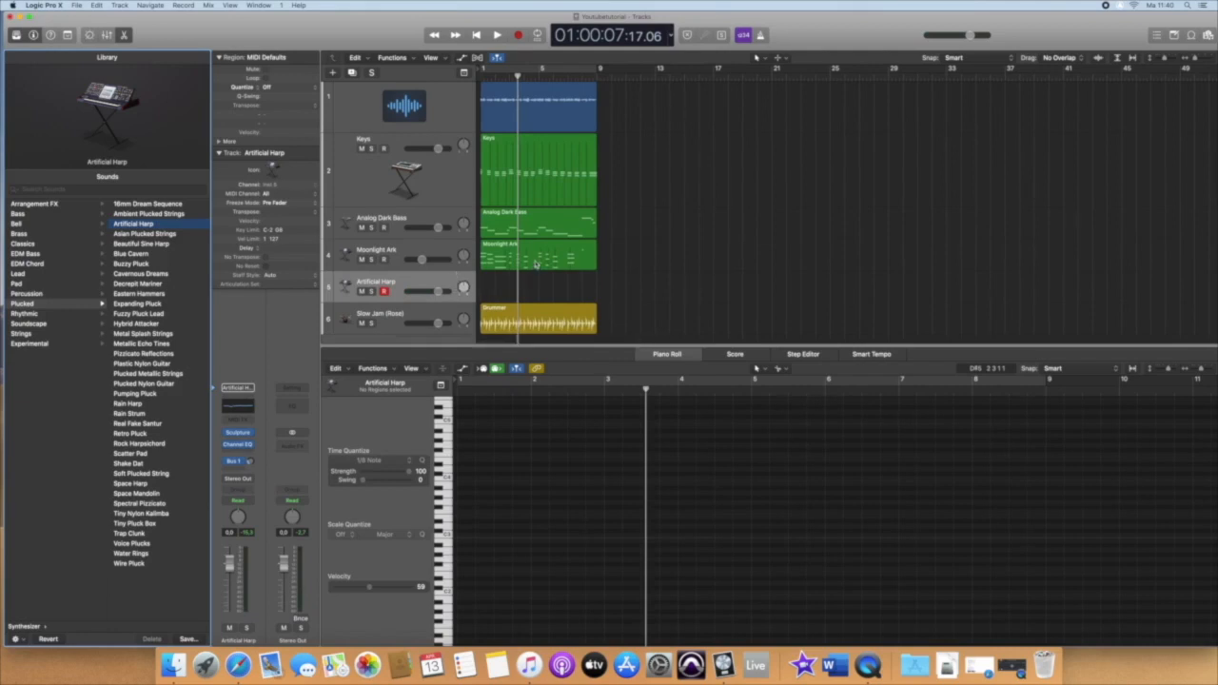
key("space")
left_click(577, 279)
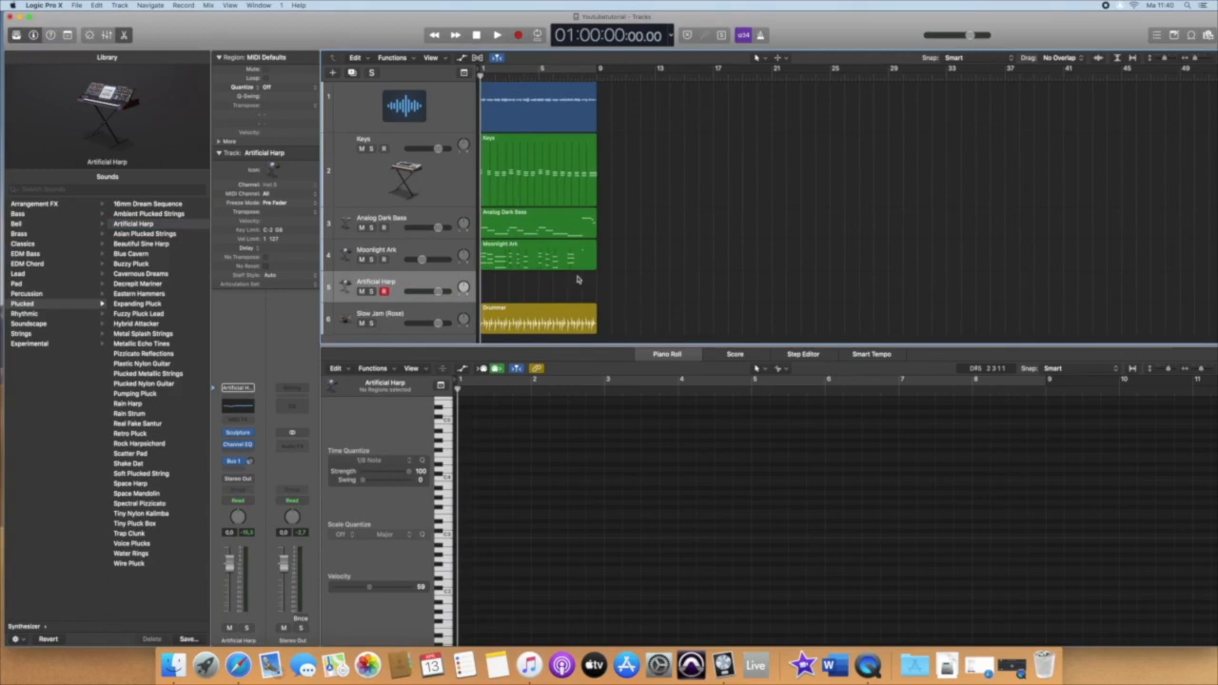
left_click(555, 257)
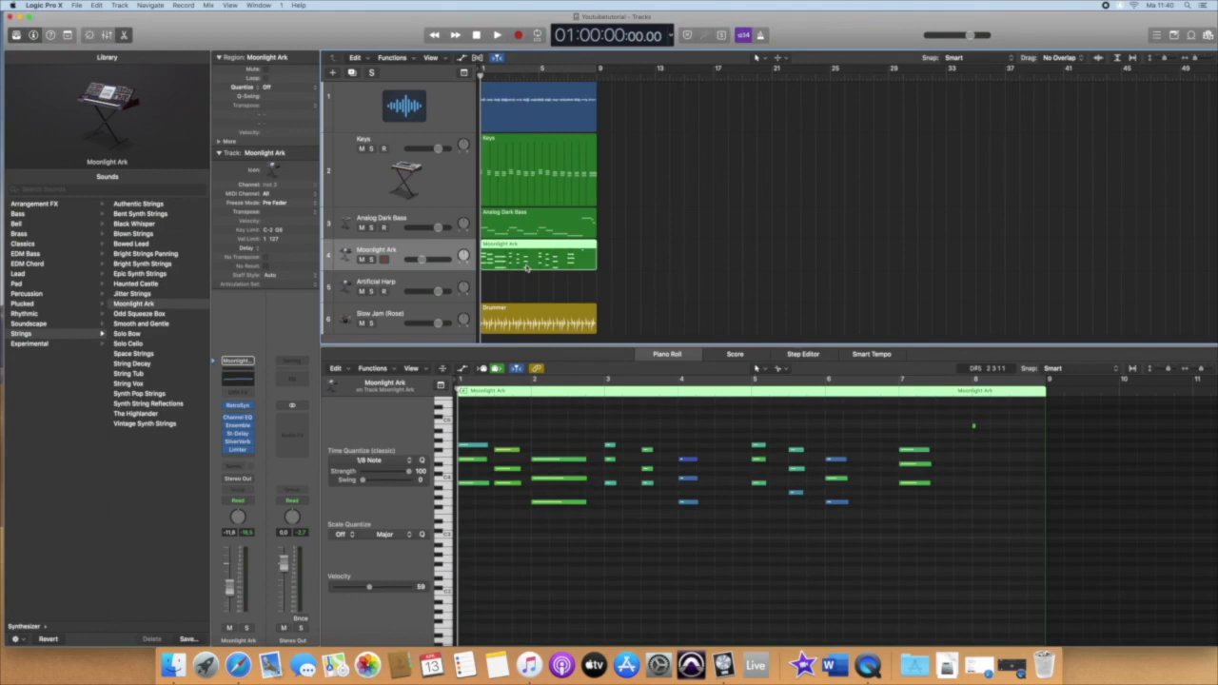
left_click_drag(534, 246, 536, 284)
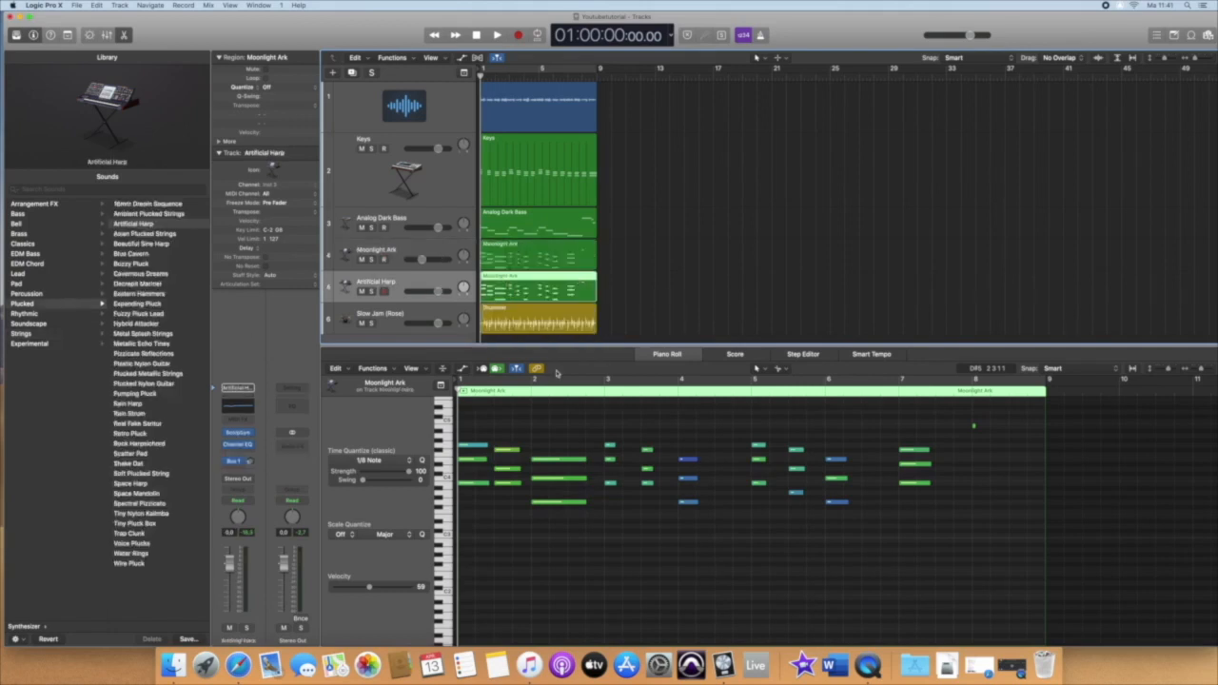
left_click(570, 257)
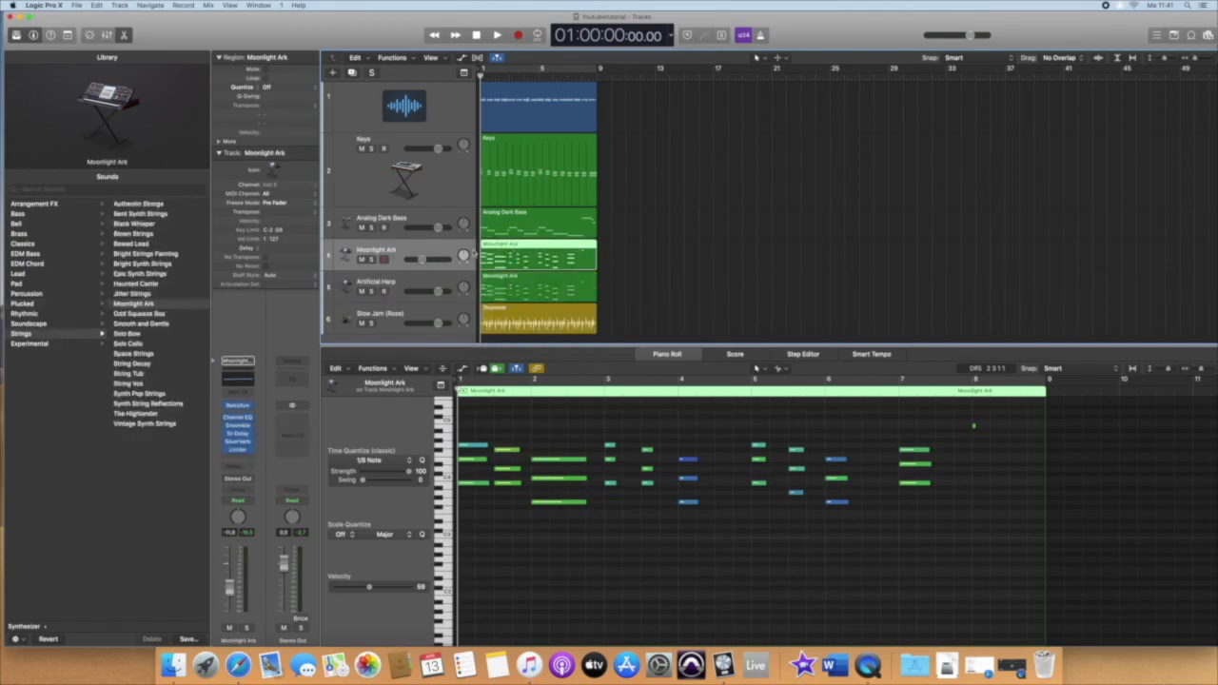
left_click(498, 283)
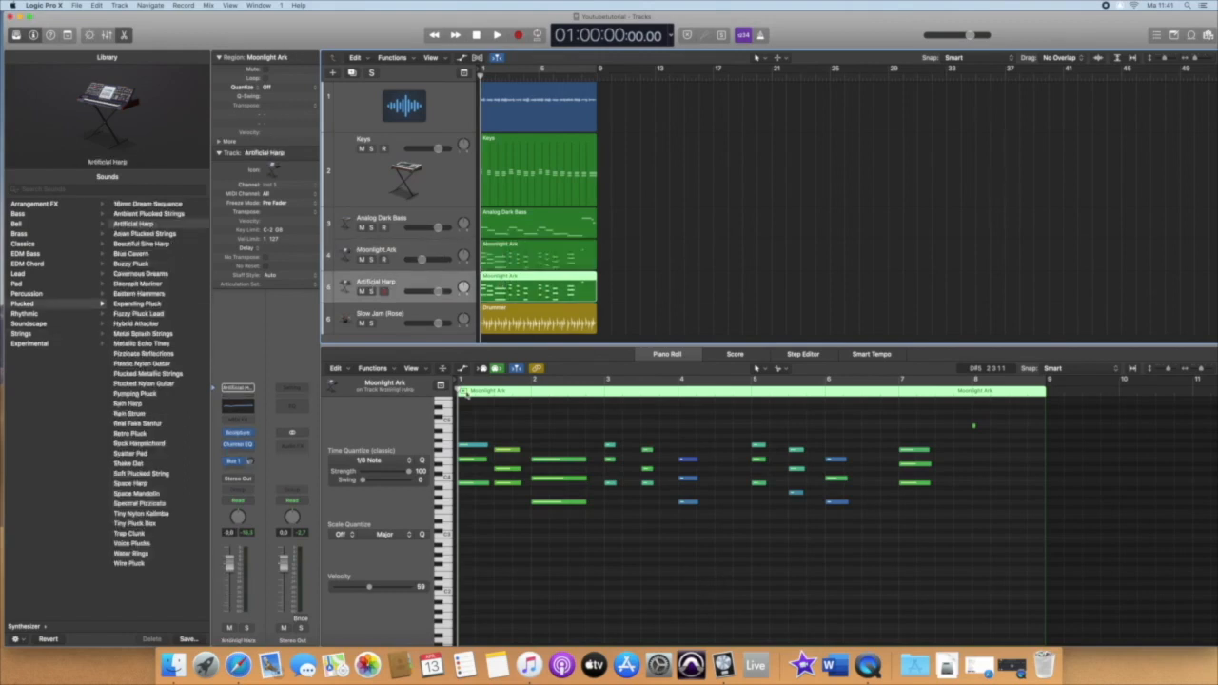
Play the arrangement, solo the Artificial Harp track and raise the velocity of the three-note chord at bar 4 to 70.
key("space")
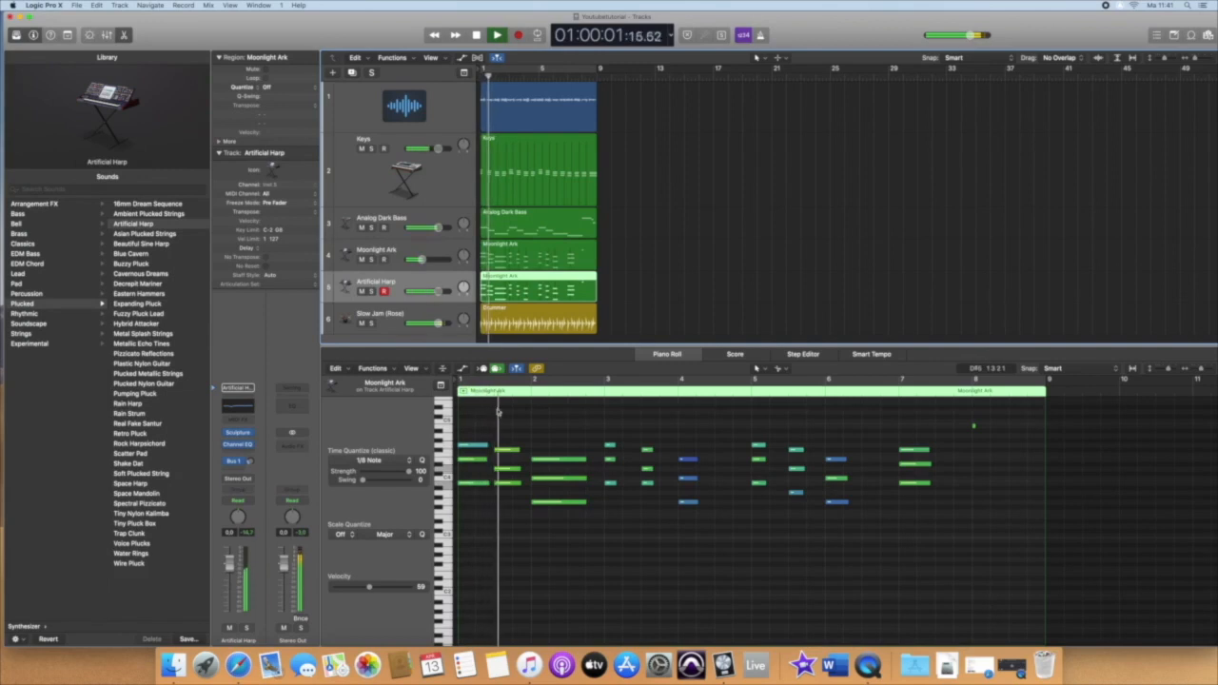
left_click(371, 291)
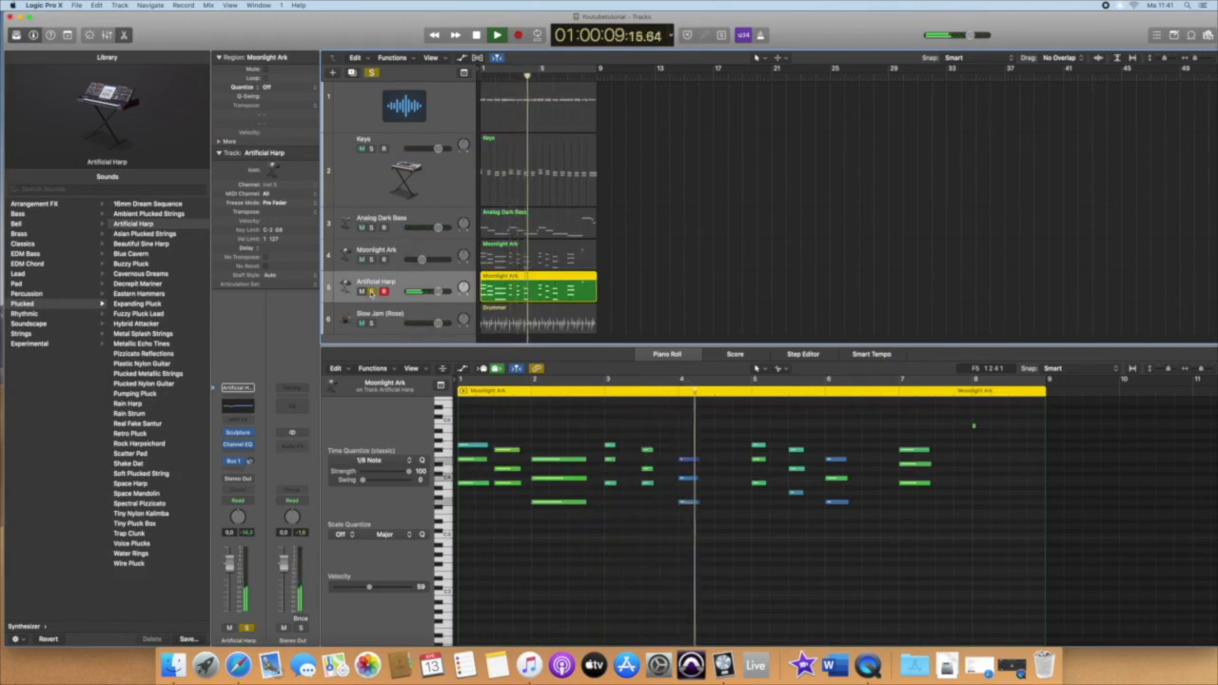
left_click_drag(706, 446, 677, 538)
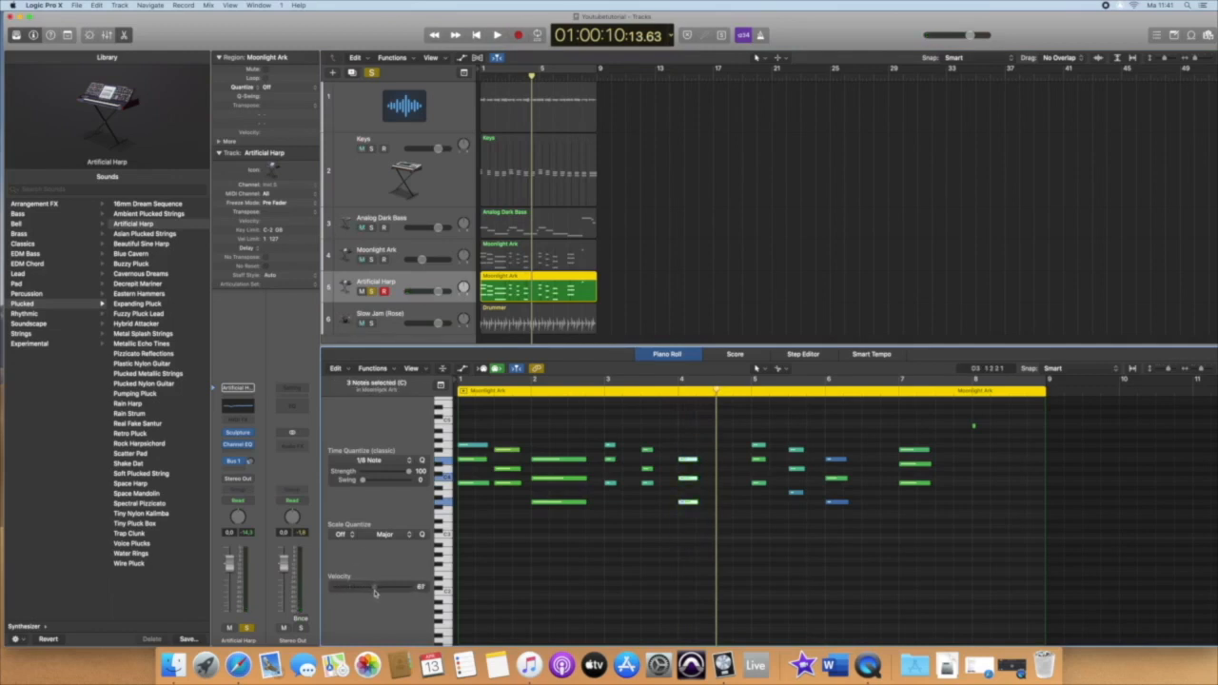
left_click(776, 570)
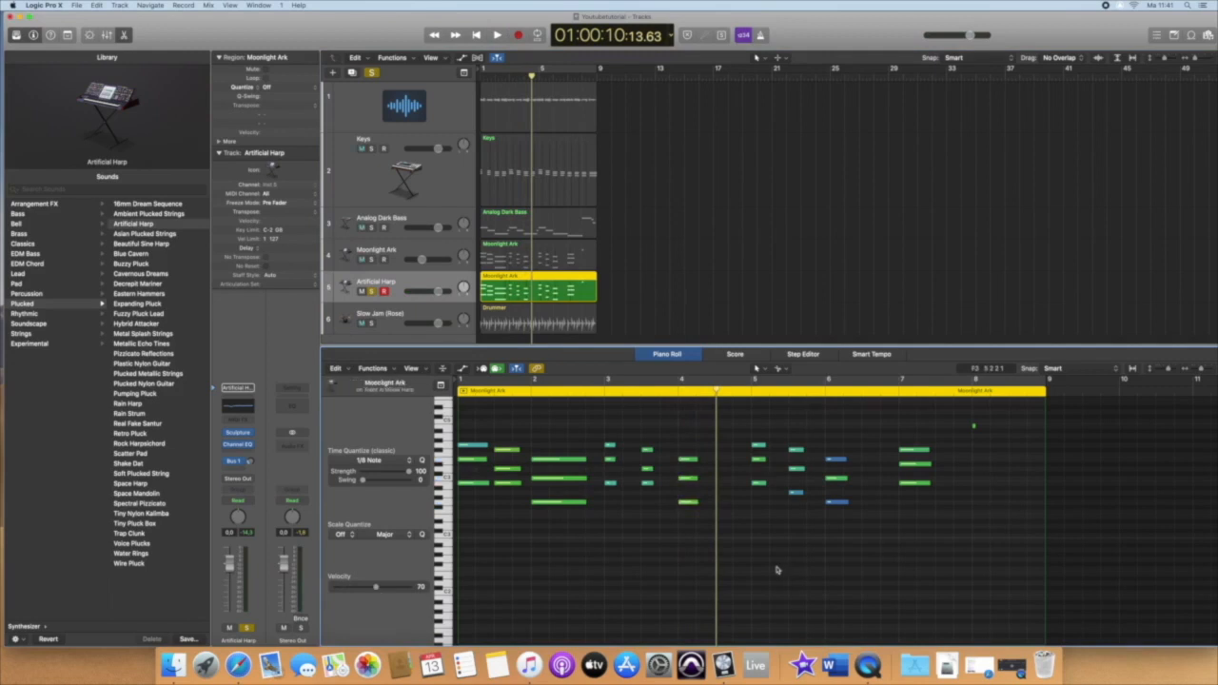
Raise the velocity of the quiet harp notes in bars 5 and 6 to 52, then return to the beginning and unsolo the track.
left_click(839, 503)
left_click(834, 460)
left_click(836, 503, "shift")
left_click(793, 493, "shift")
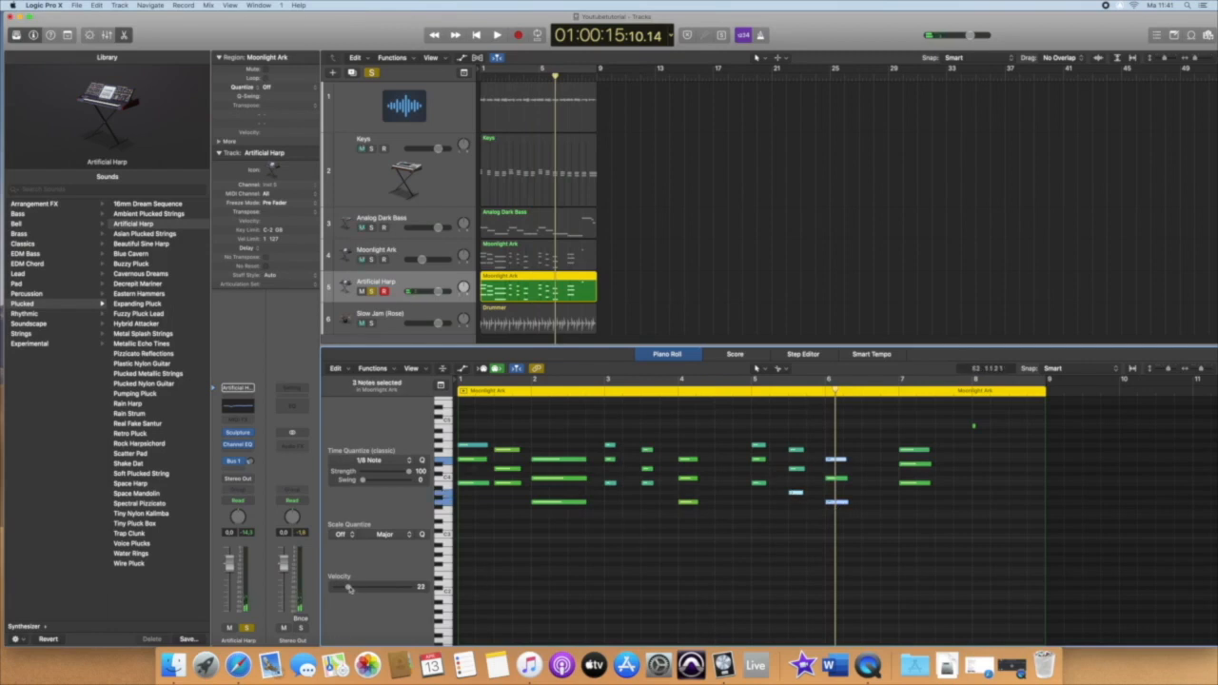
left_click(603, 593)
key("Return")
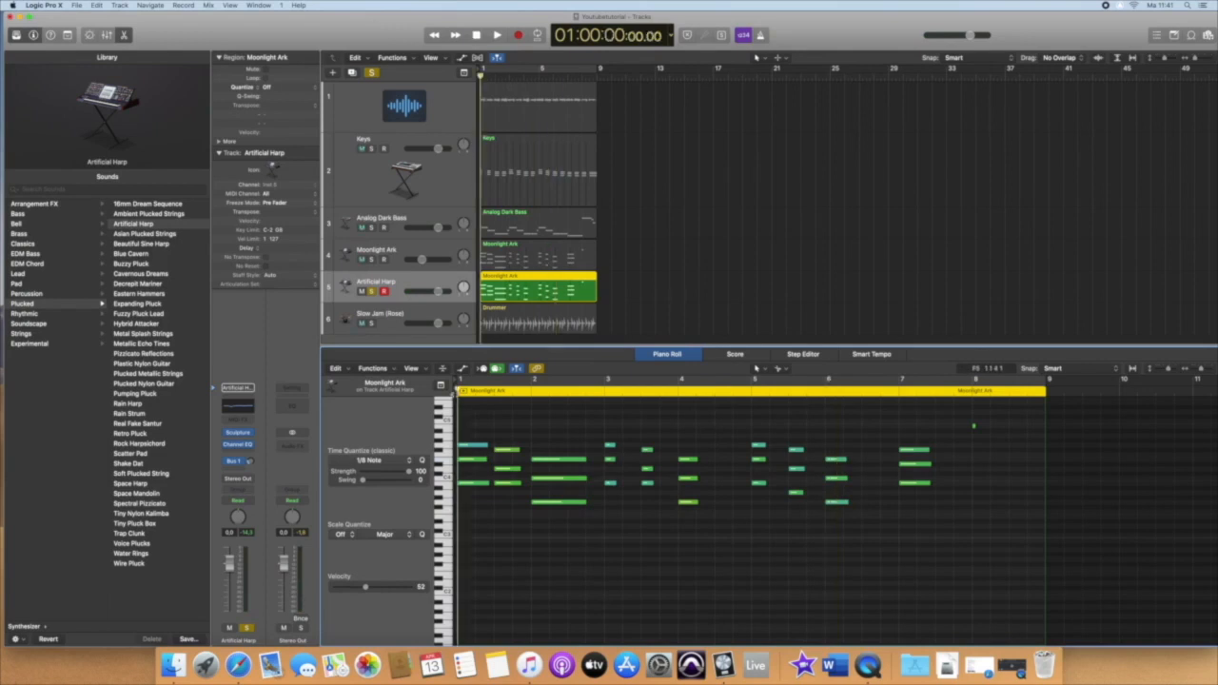
left_click(370, 290)
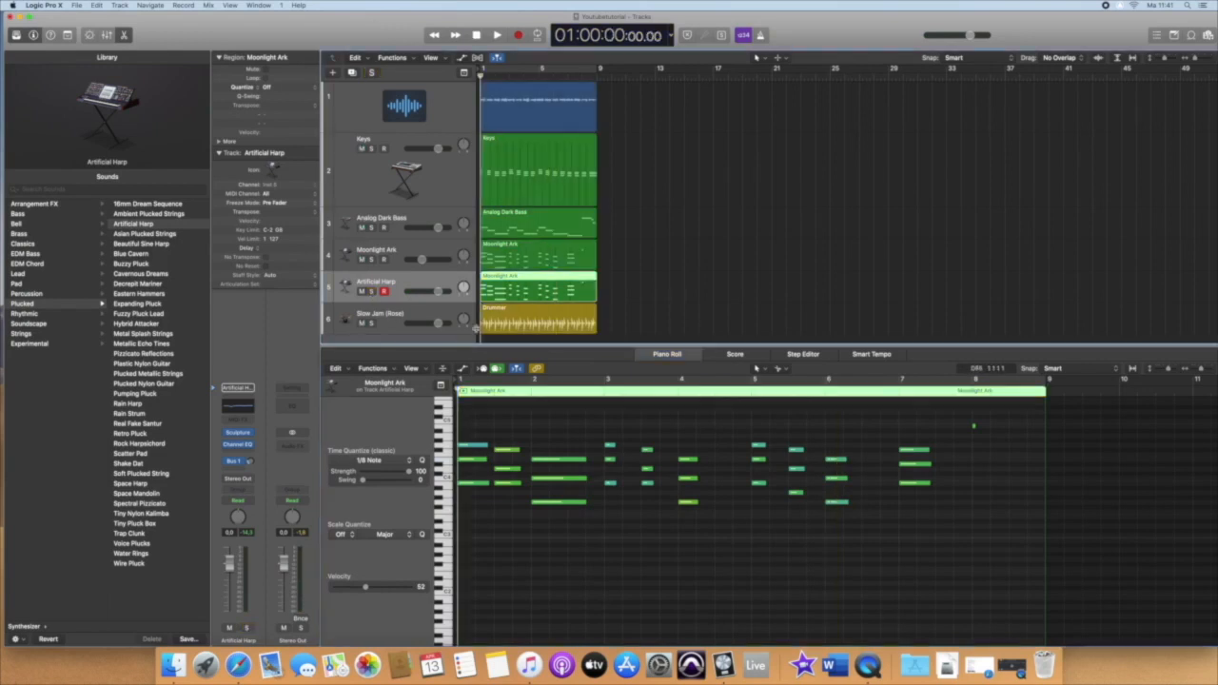
Insert an Arpeggiator MIDI effect on the Artificial Harp track and switch its pattern to Grid with the eight-step automatic preset.
left_click(248, 422)
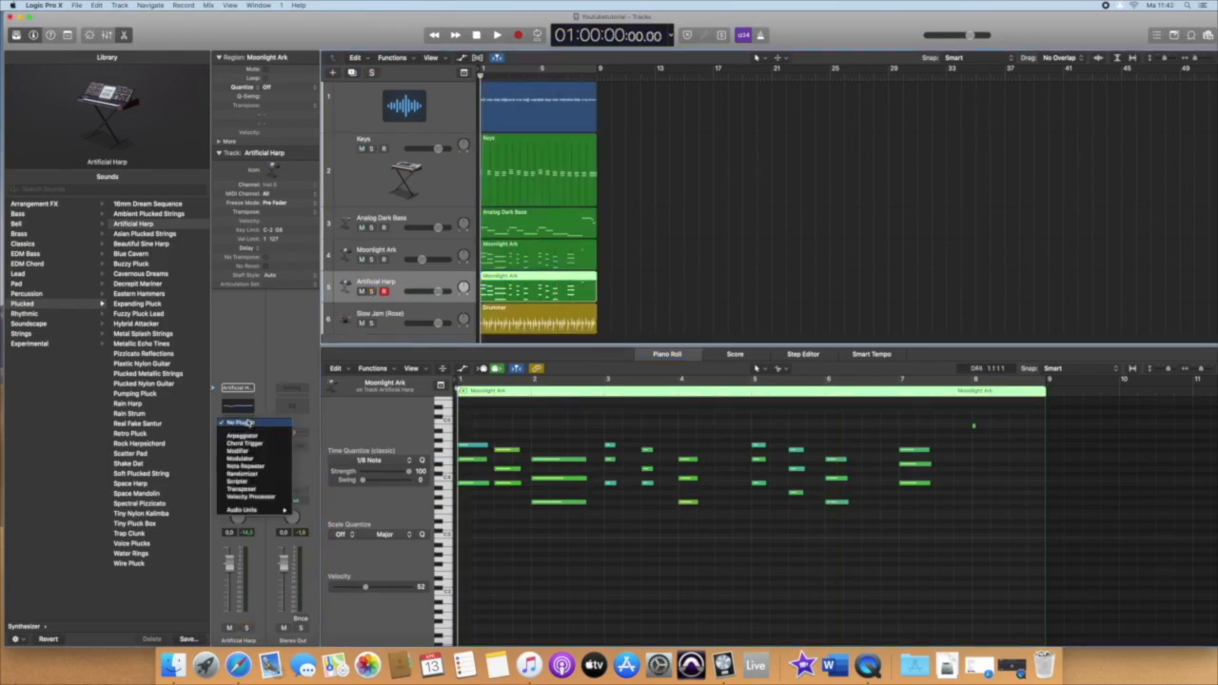
left_click(263, 435)
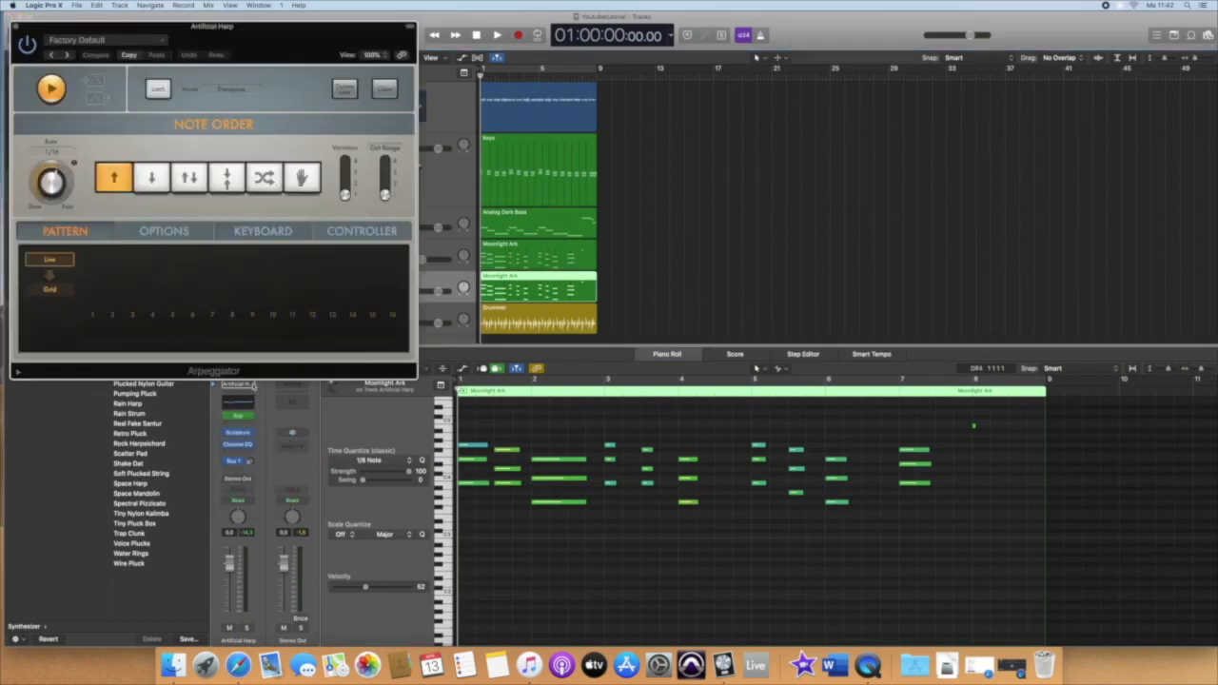
left_click(63, 291)
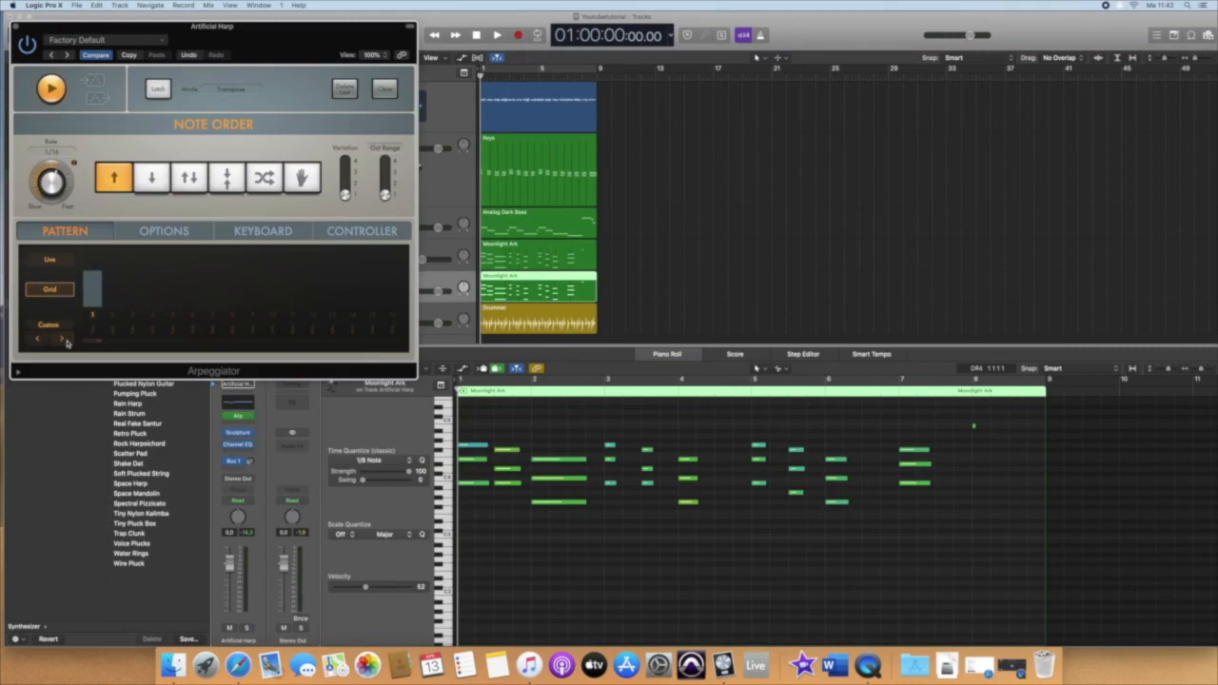
left_click(63, 340)
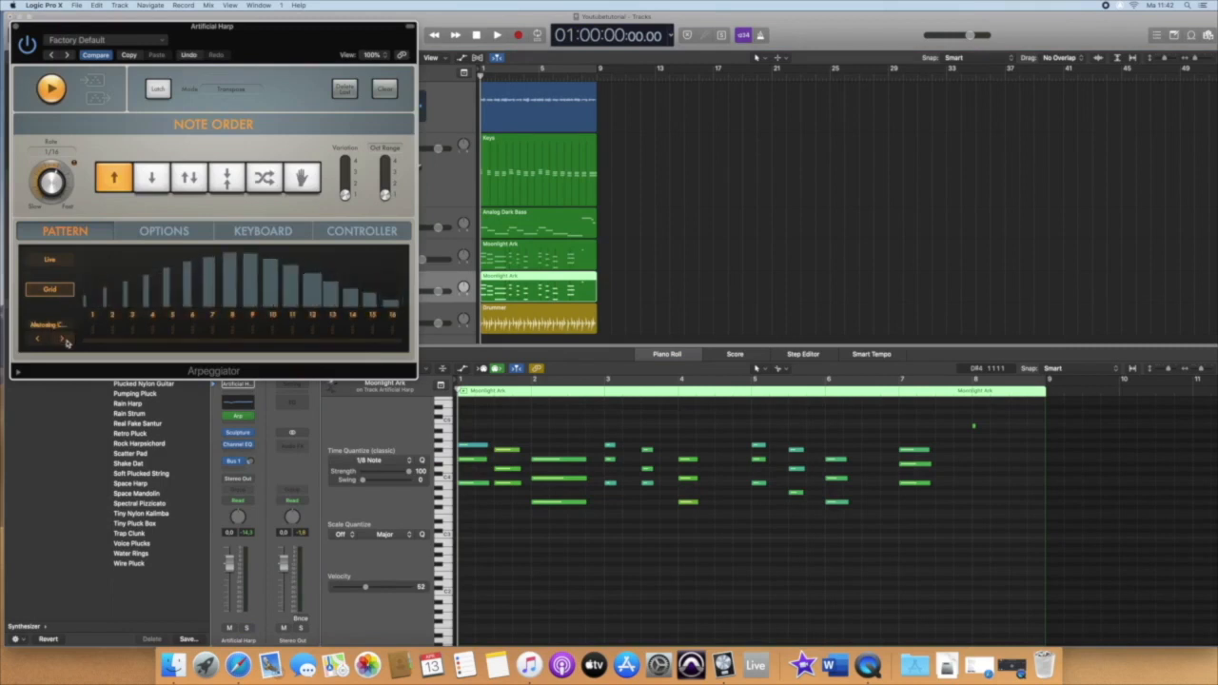
left_click(63, 340)
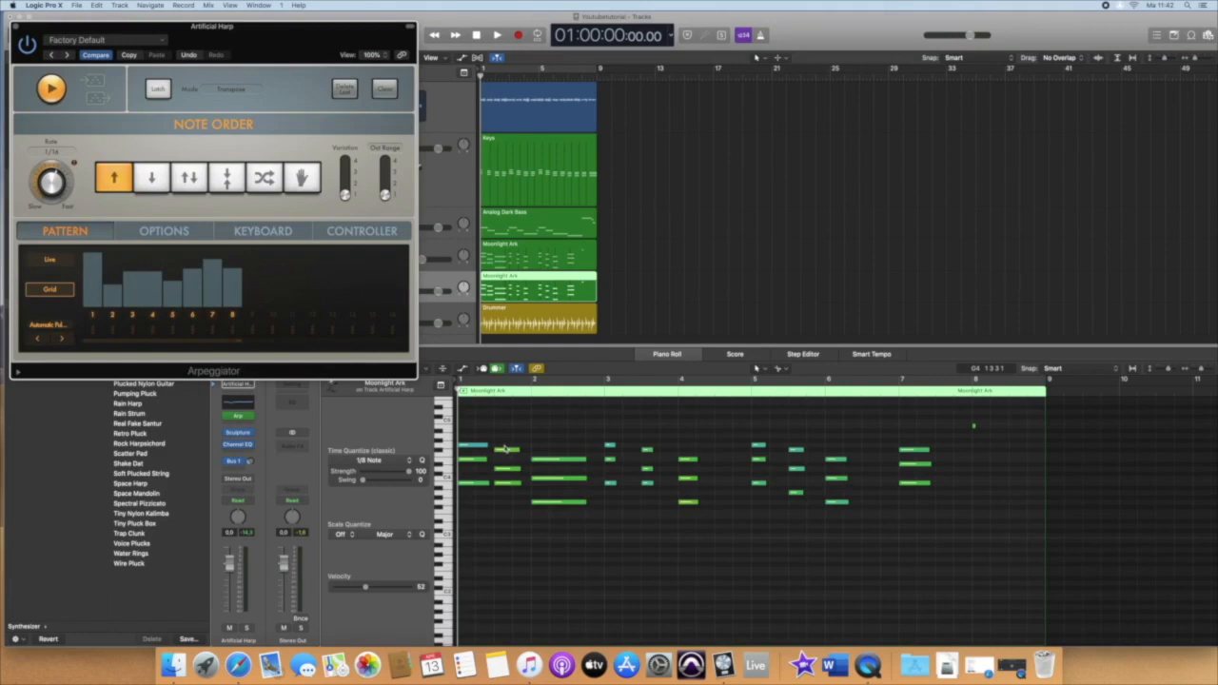
Play the arrangement through to the end of bar 8 to hear the arpeggiated harp, closing the Arpeggiator window.
key("space")
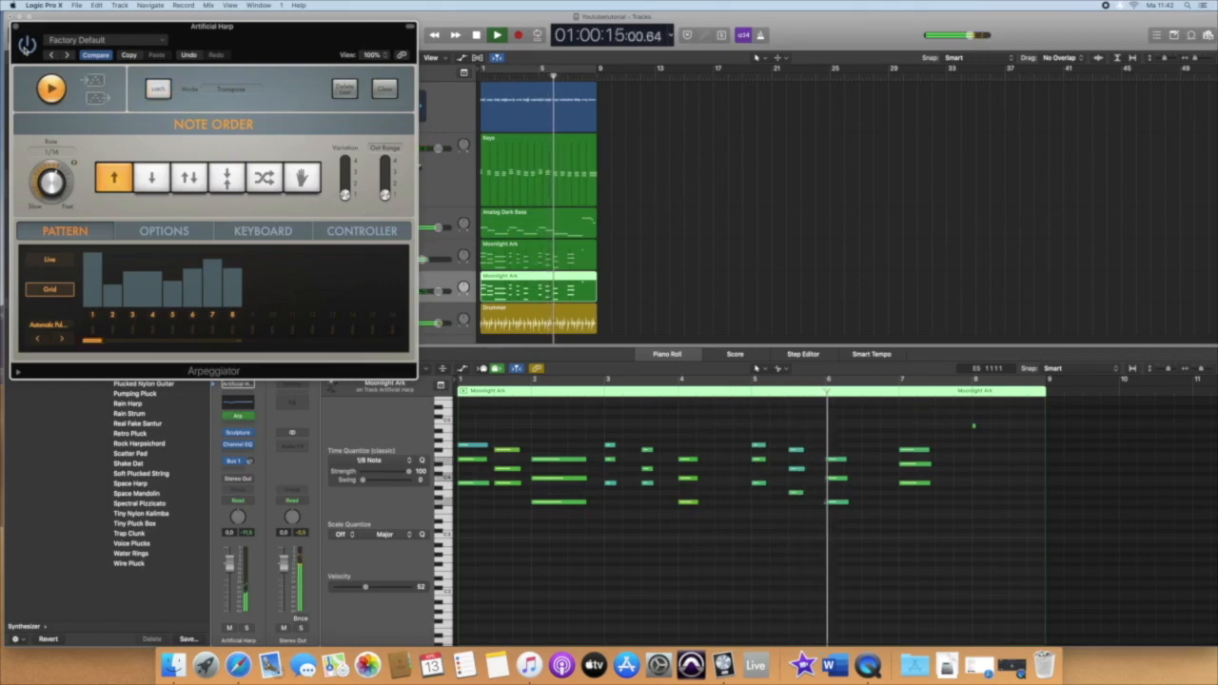
left_click(15, 28)
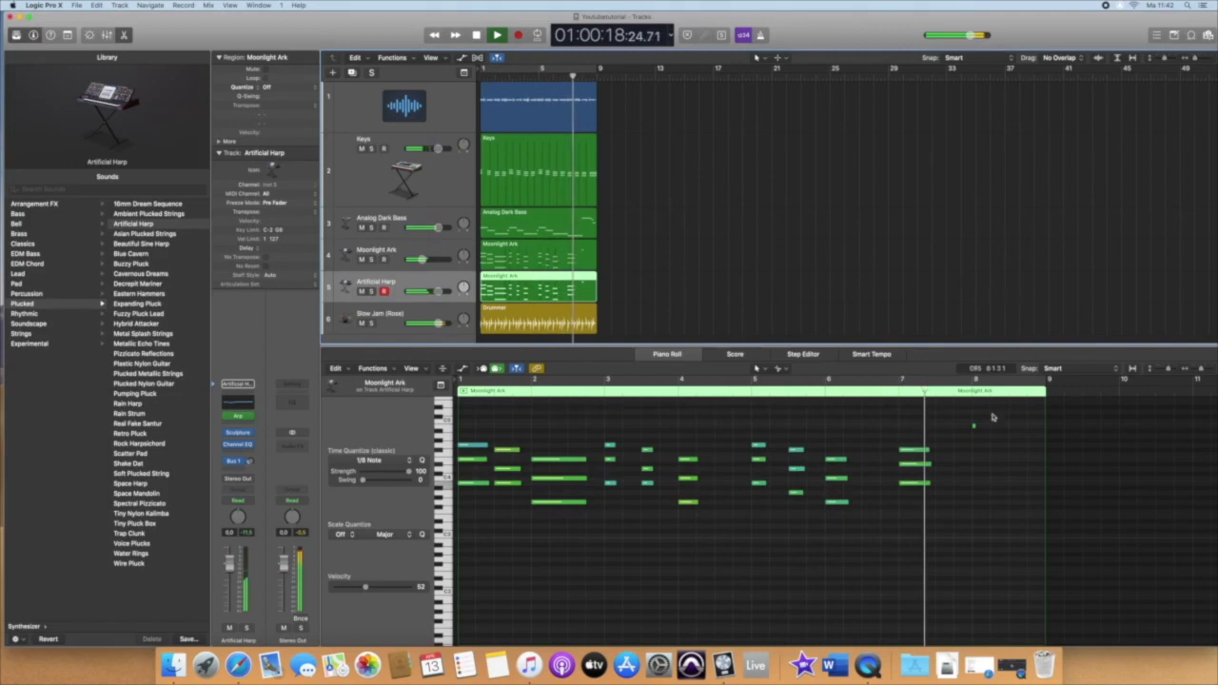
left_click(658, 290)
key("space")
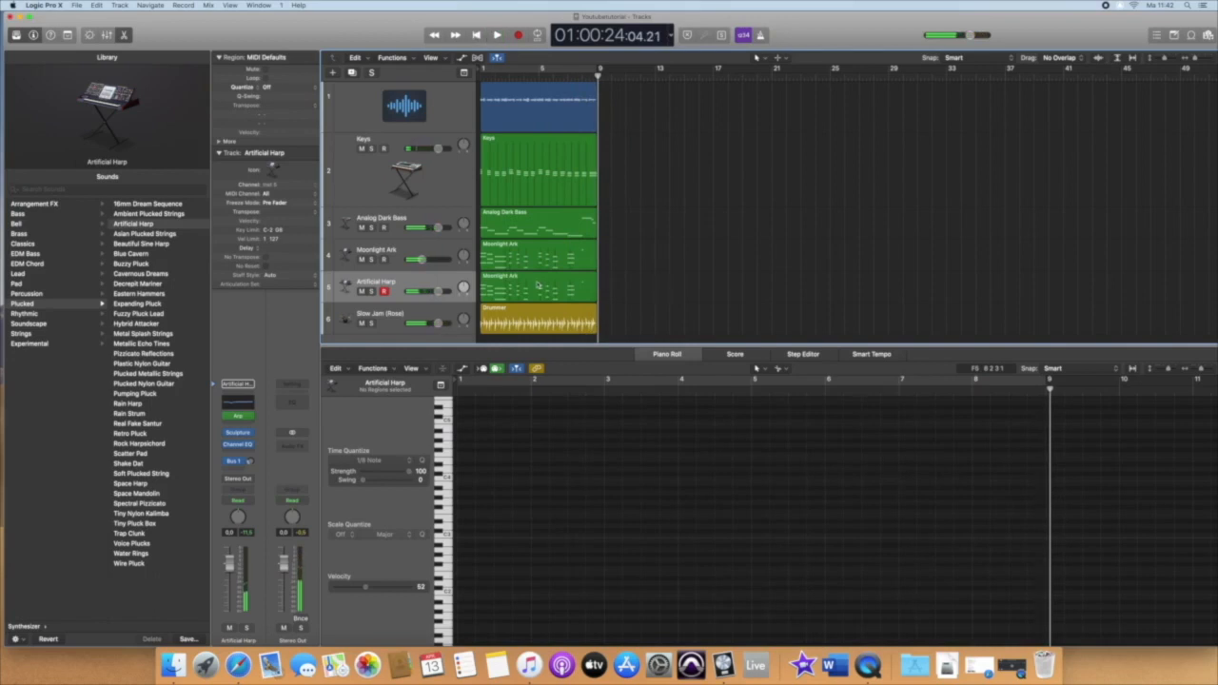
Pan the Artificial Harp to the left in the mixer and play the arrangement from the beginning.
scroll(507, 287, "down", 2)
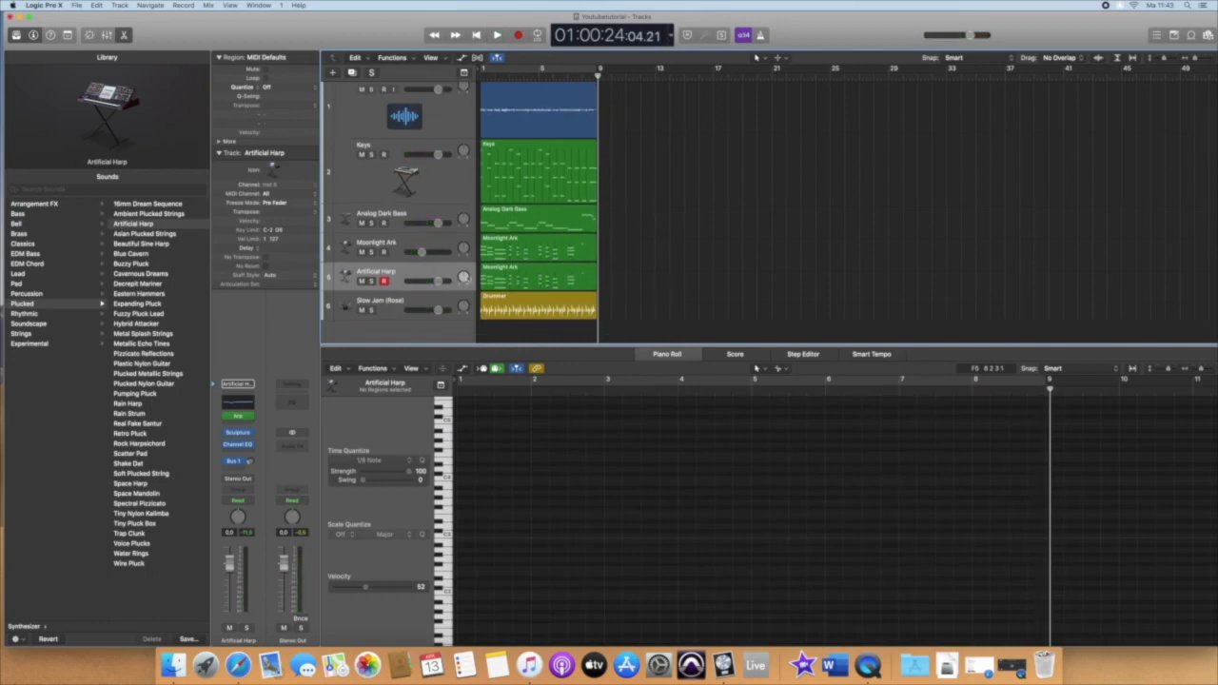
left_click(461, 191)
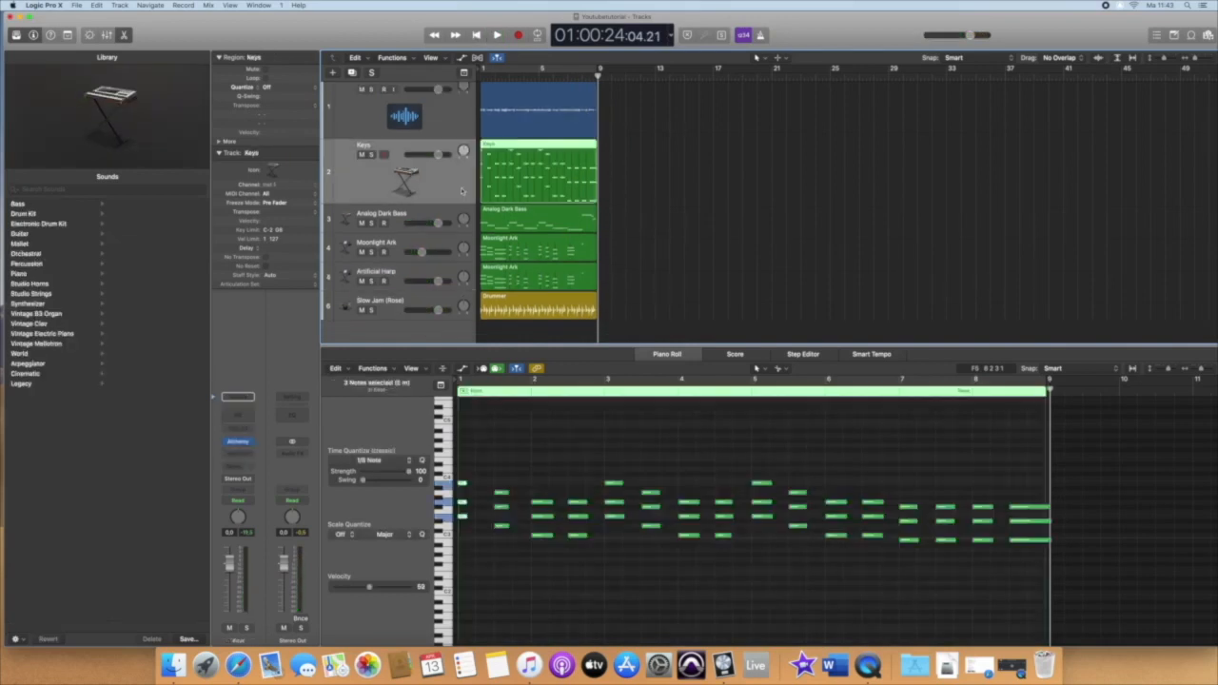
left_click(422, 252)
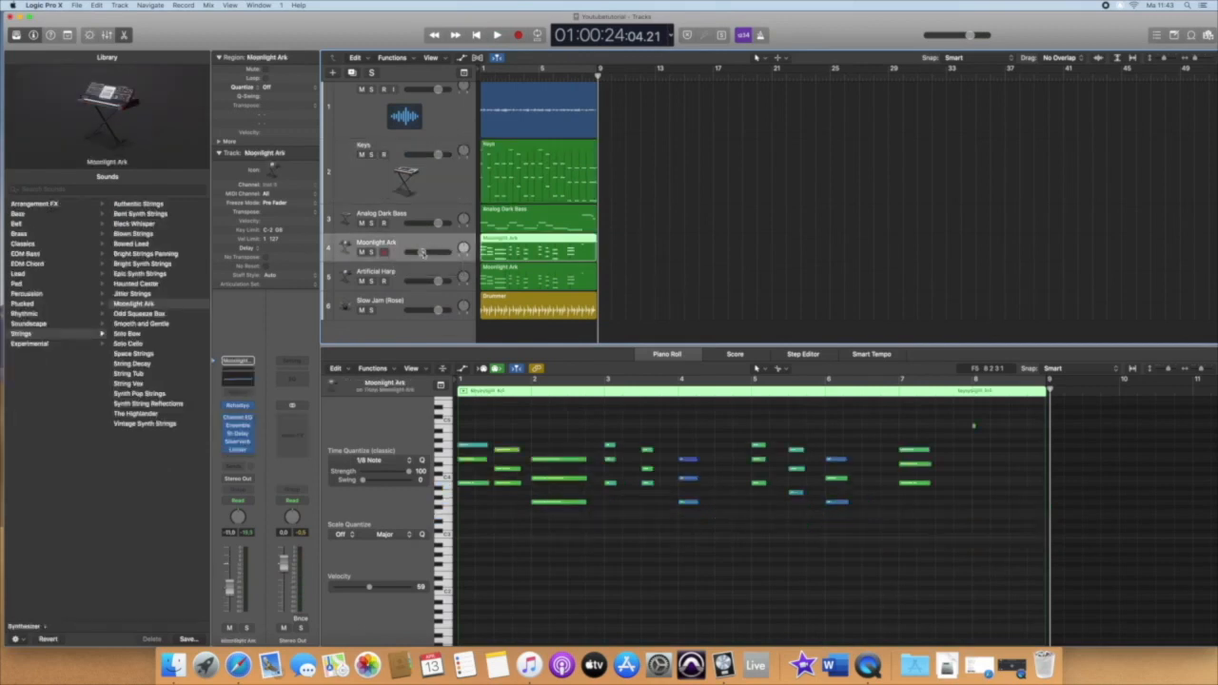
scroll(573, 232, "up", 1)
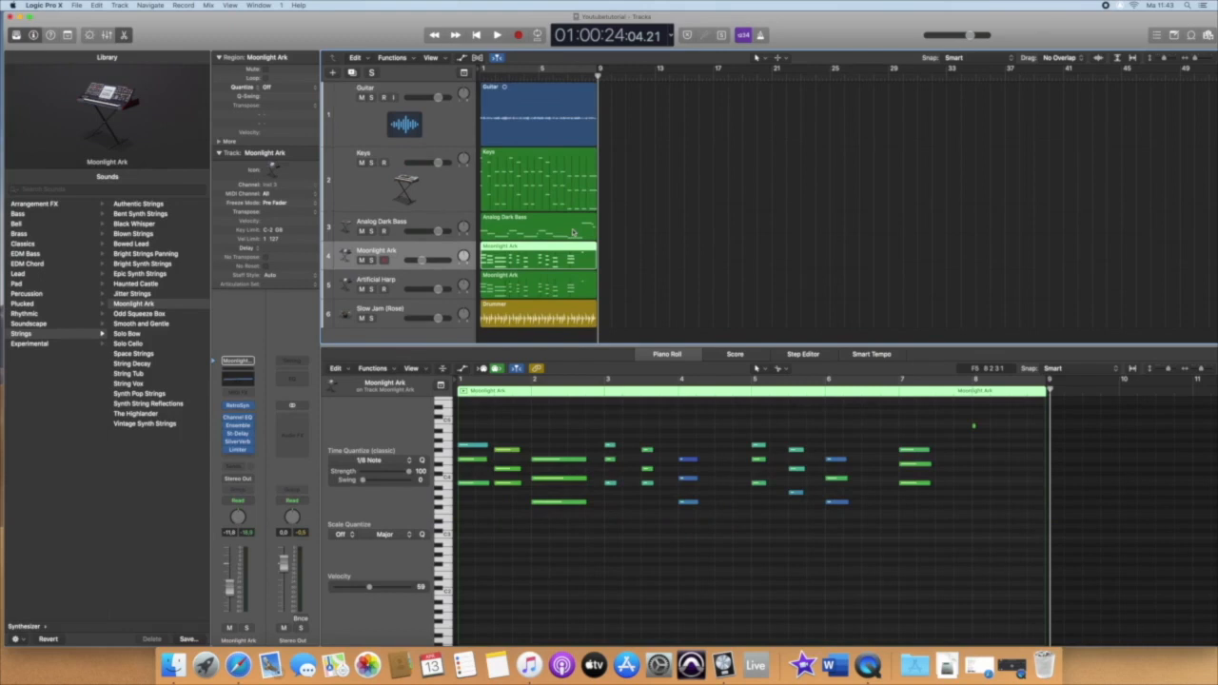
key("x")
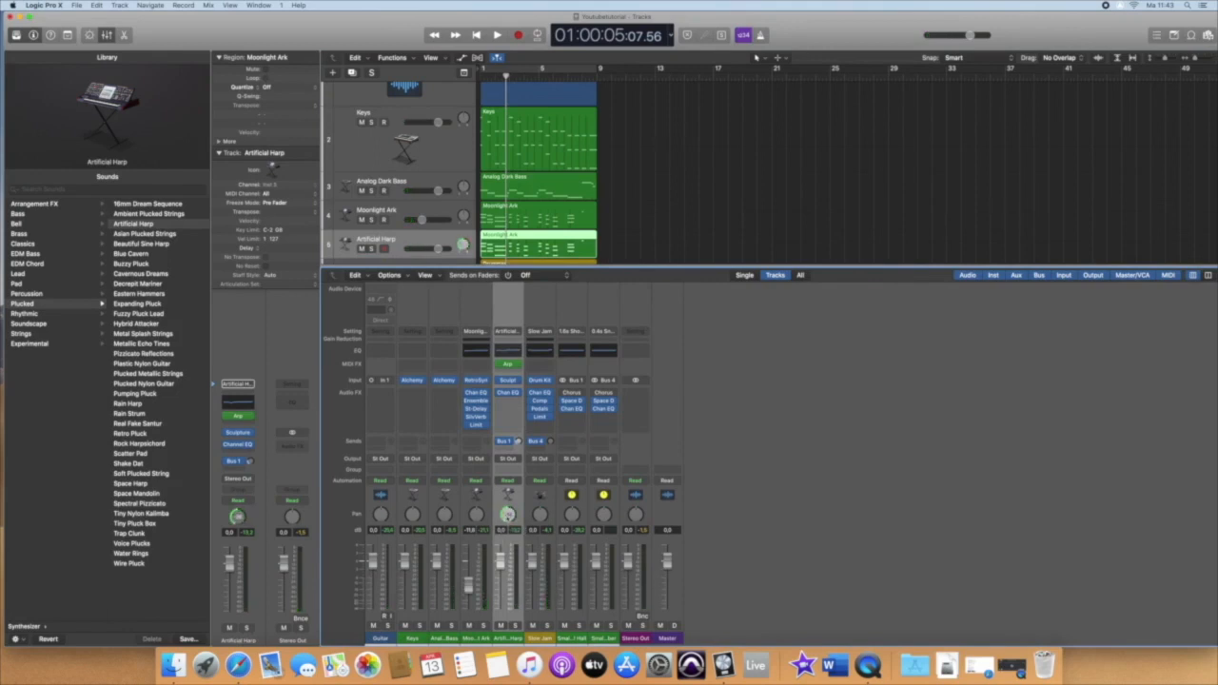
key("Return")
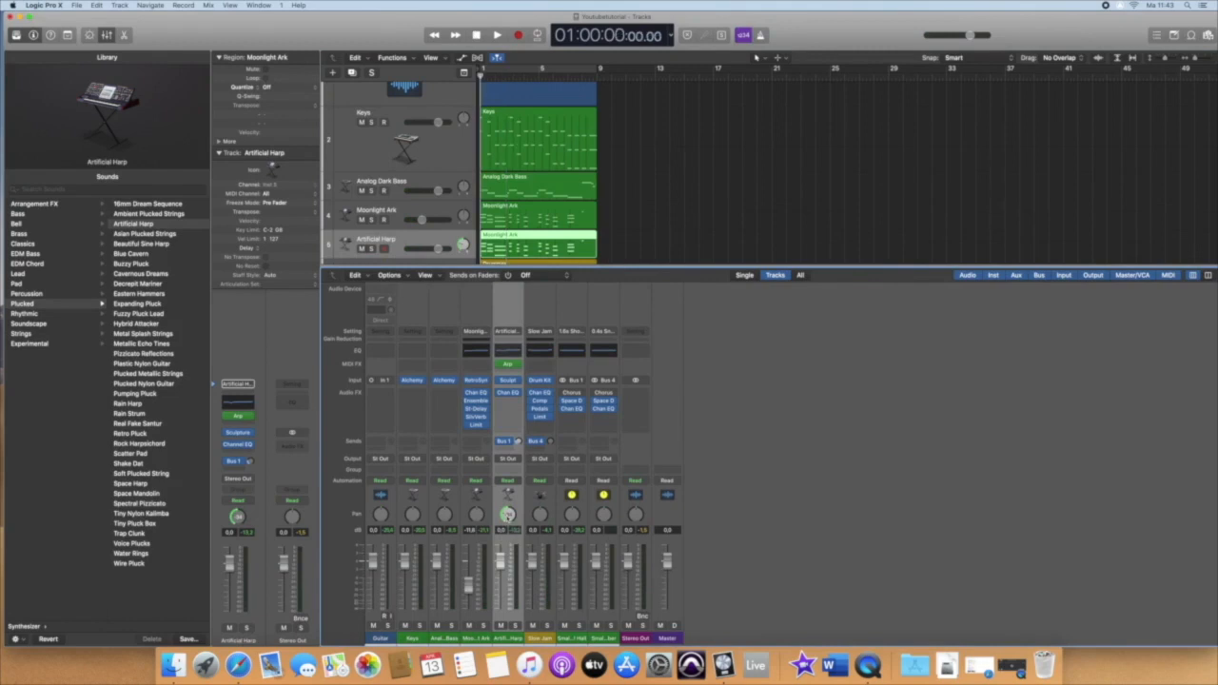
key("space")
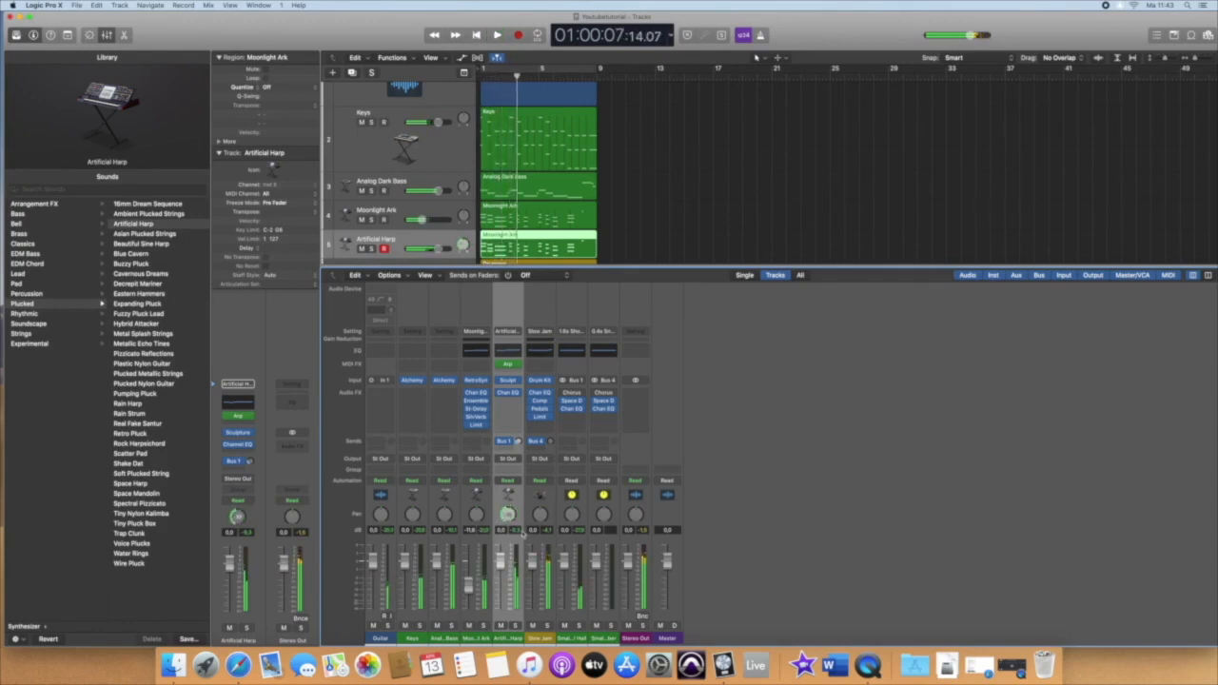
Pan Moonlight Ark and Keys right and Guitar left, and lower the Artificial Harp's volume while playing from the beginning.
left_click(475, 512)
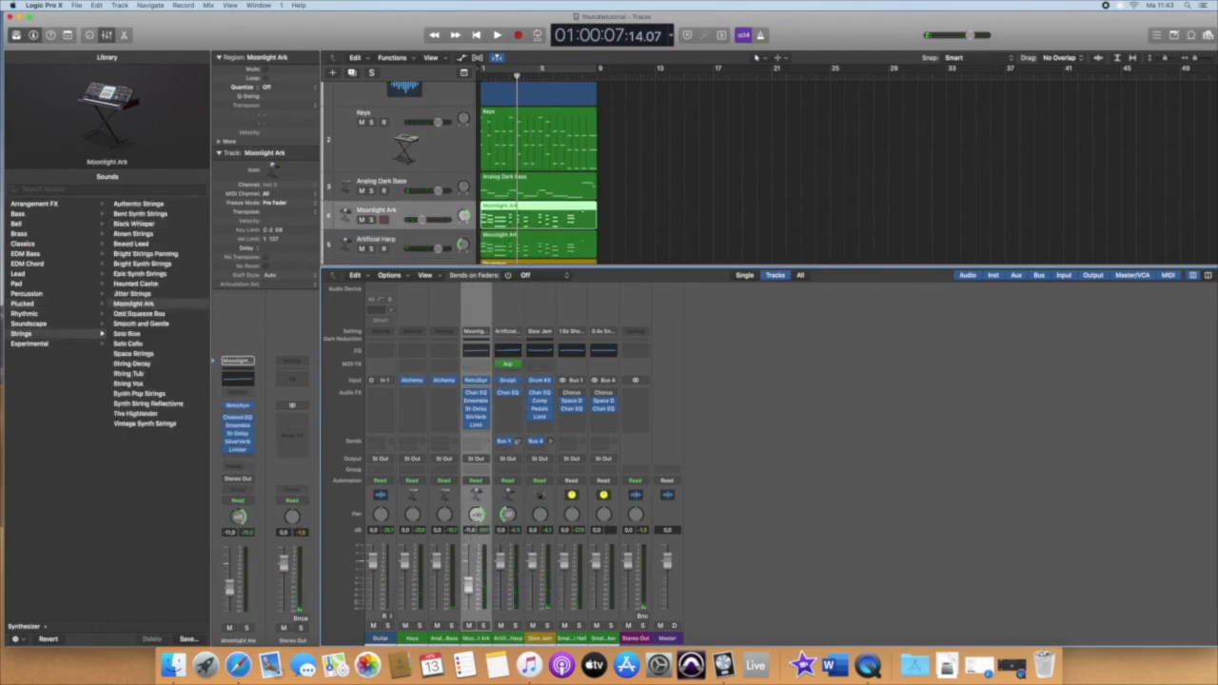
key("Return")
key("space")
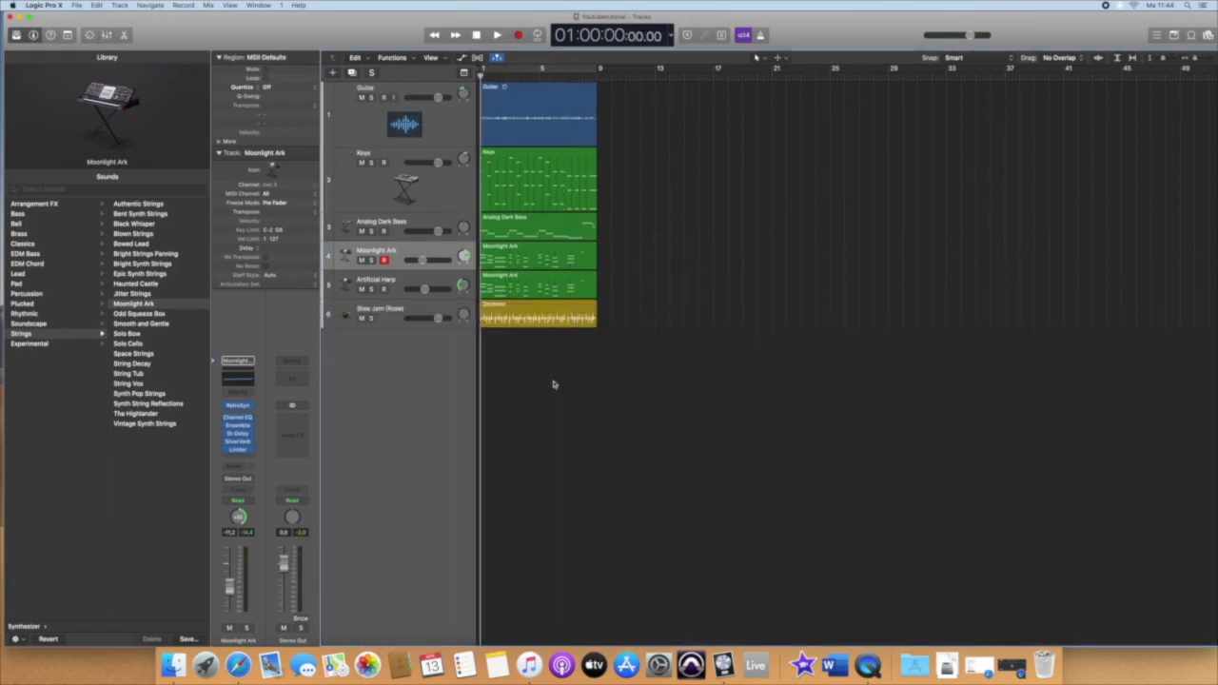
Load the Echo Studio patch from the clean electric guitar sounds onto the Guitar track.
left_click(360, 124)
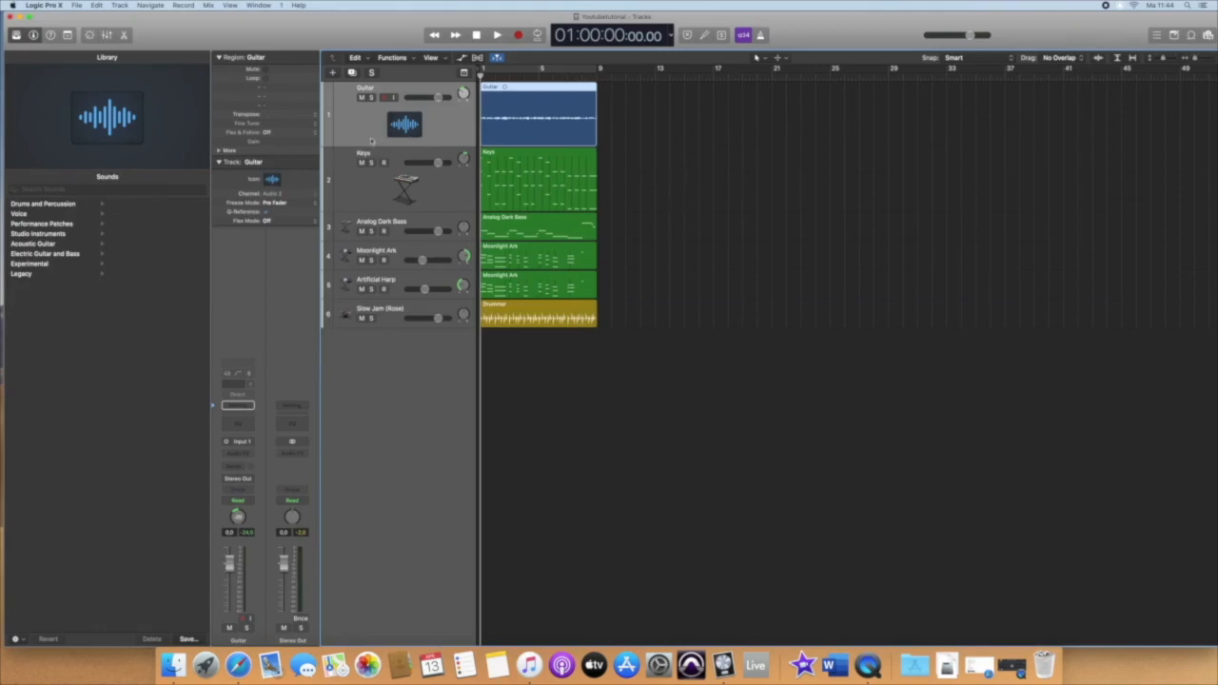
left_click(43, 254)
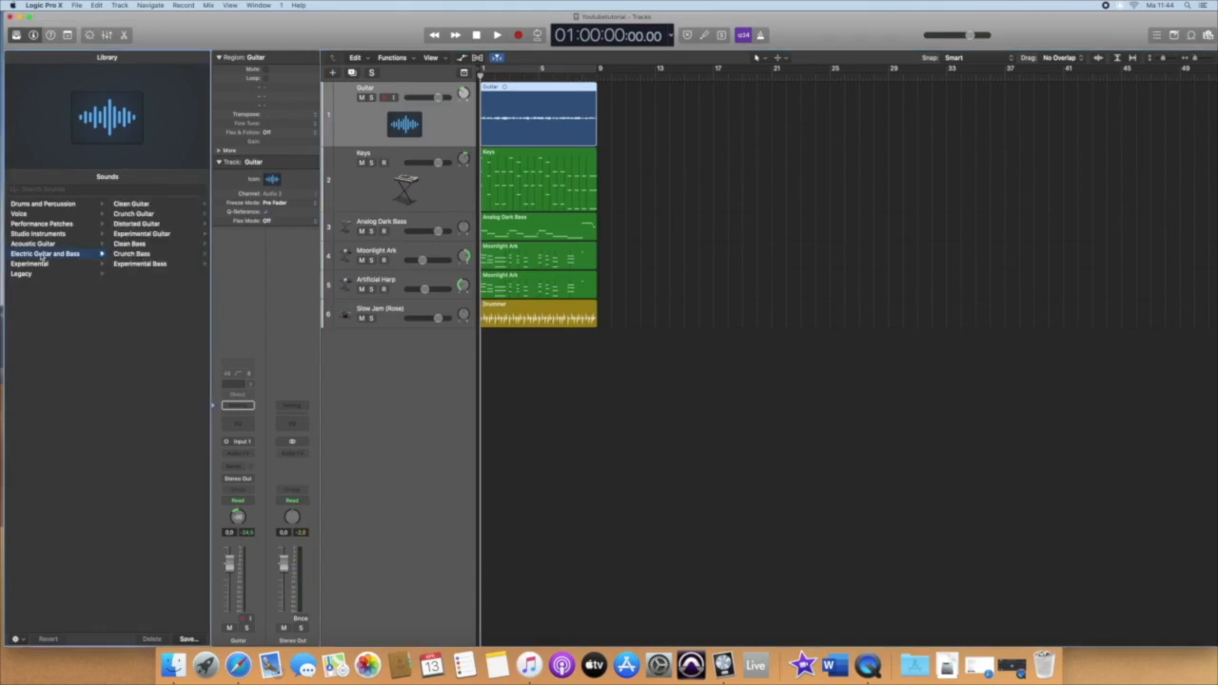
left_click(152, 205)
scroll(165, 297, "down", 3)
scroll(162, 309, "up", 2)
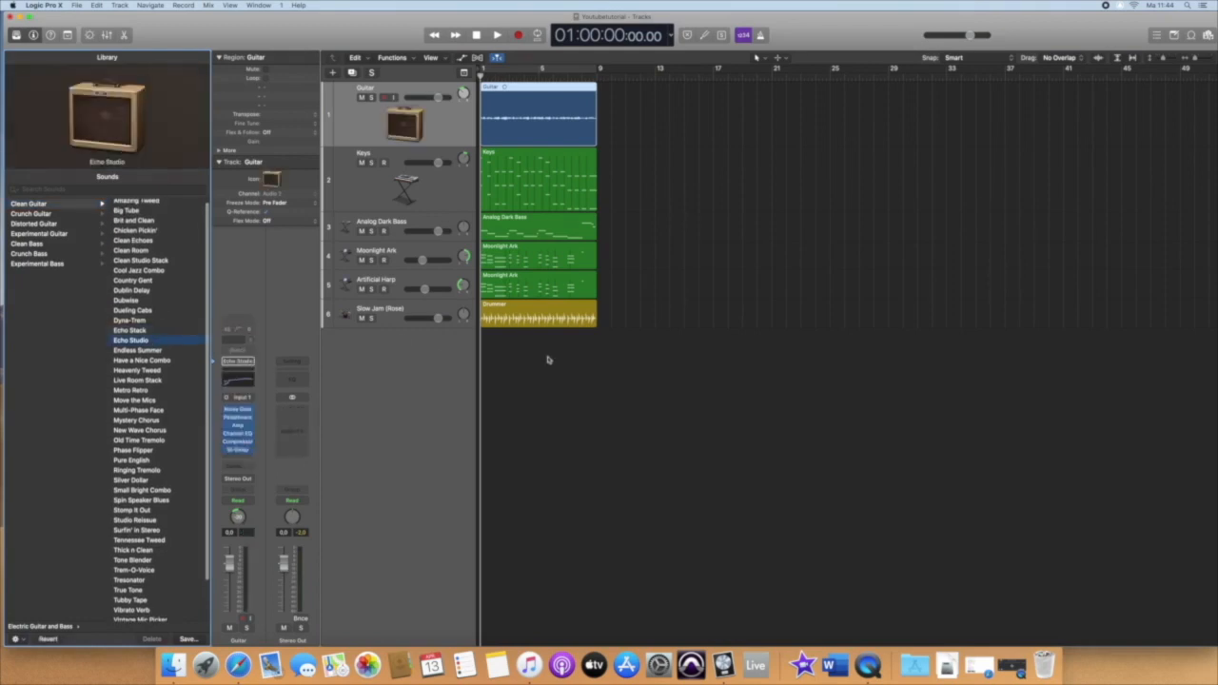
Play the arrangement with the new guitar sound, soloing the Guitar track briefly, and show the mixer during playback.
key("space")
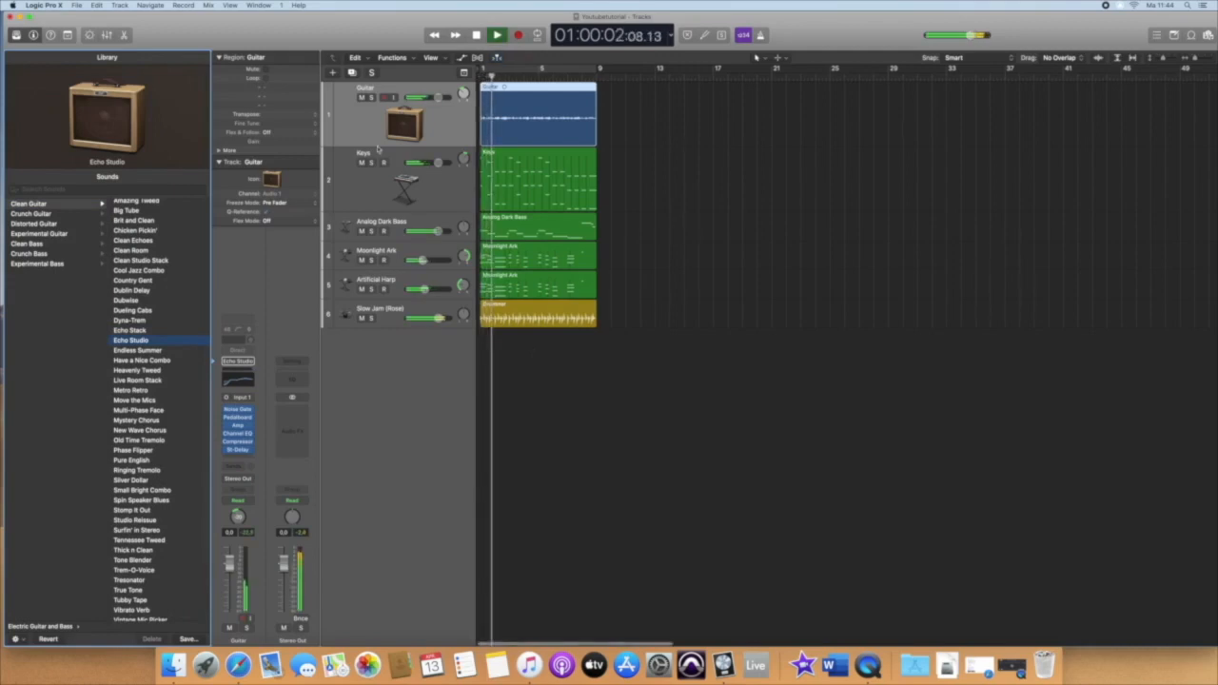
left_click(371, 97)
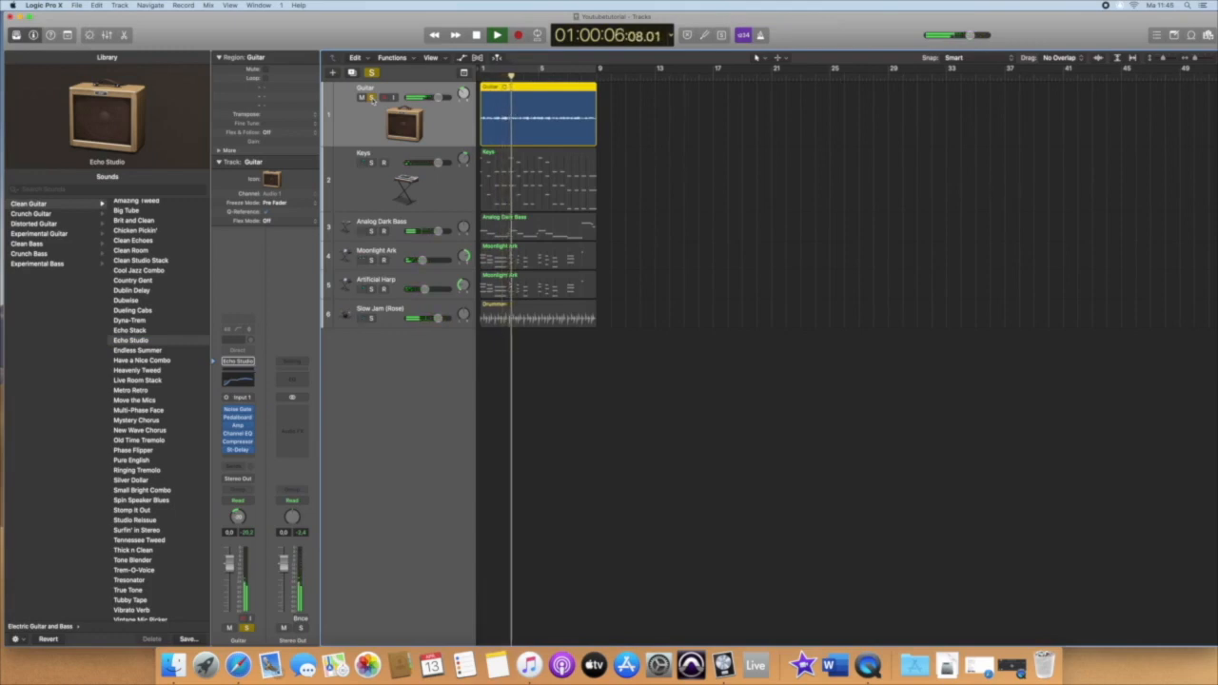
left_click(371, 97)
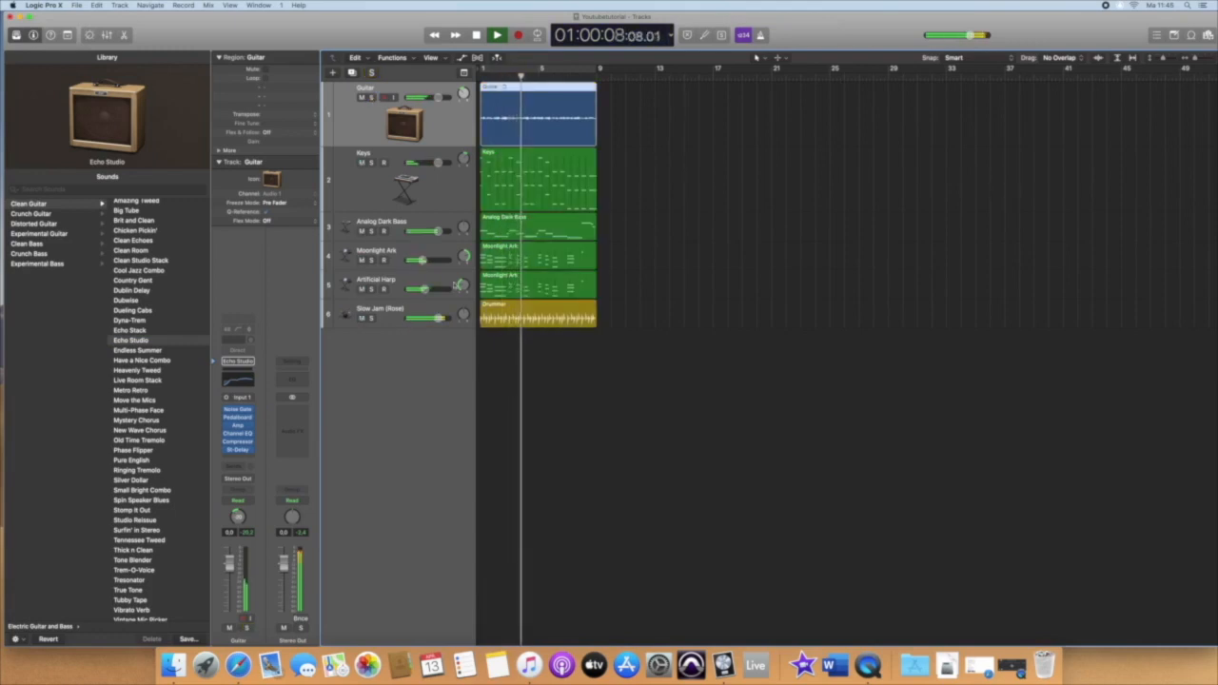
key("x")
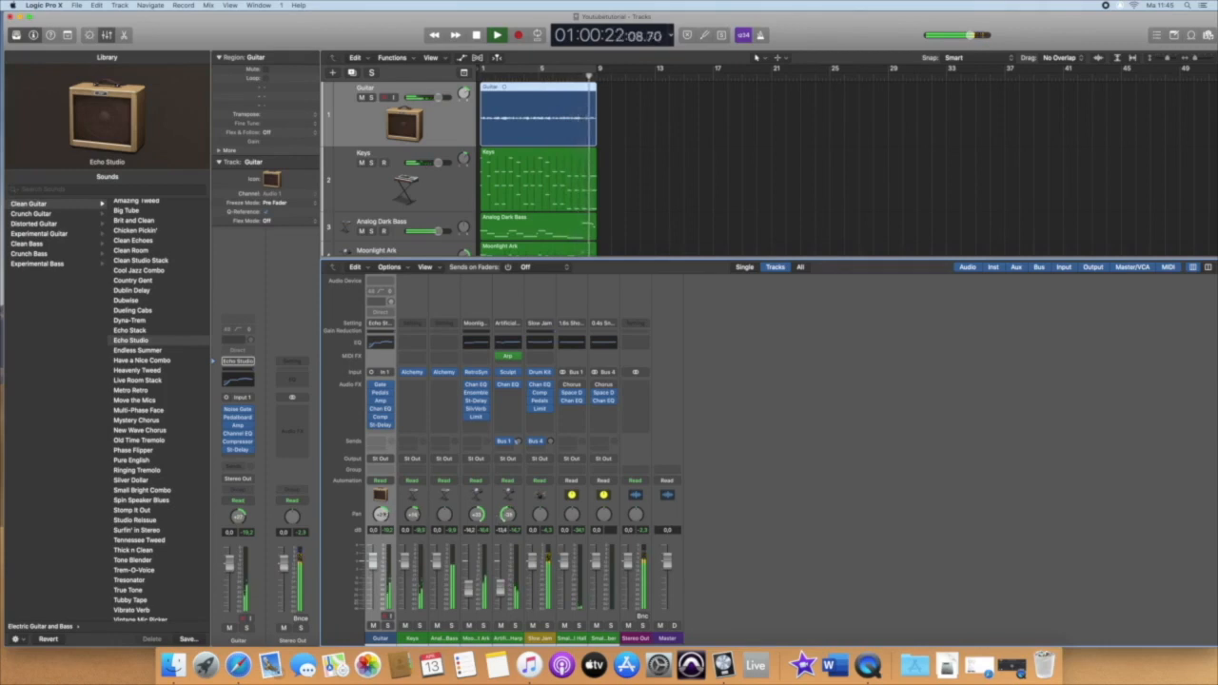
key("space")
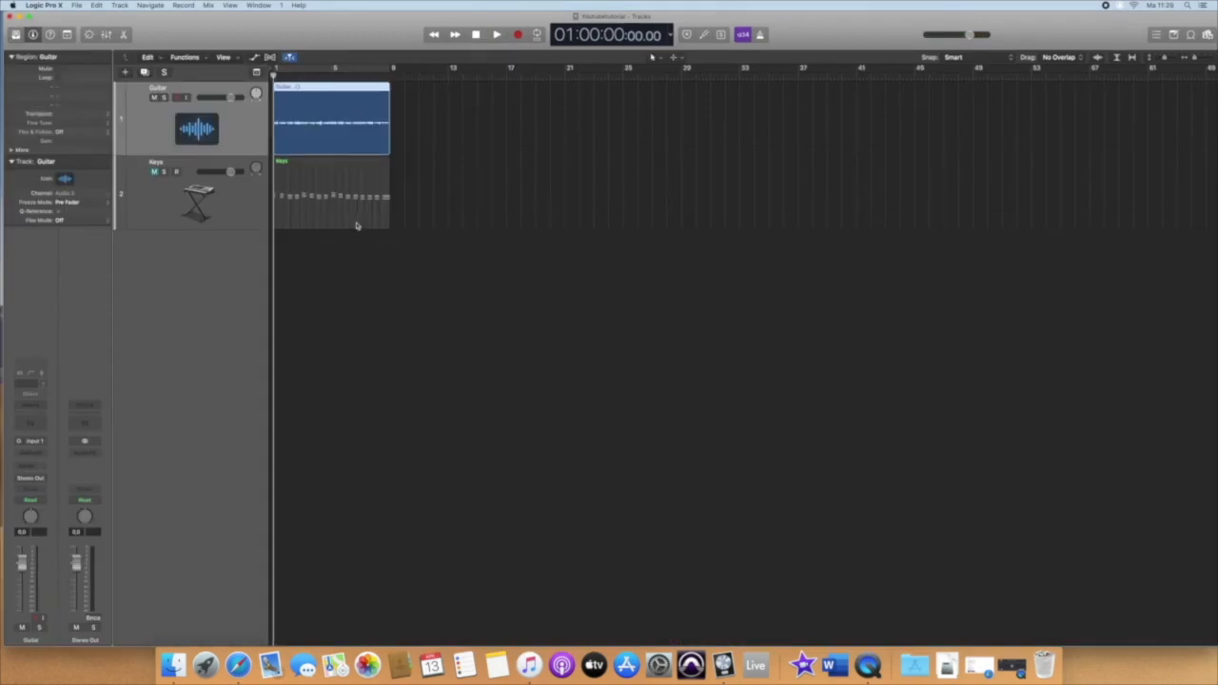
Try adding higher notes above the bar 5 chord in the Keys region with the Pencil tool.
key("space")
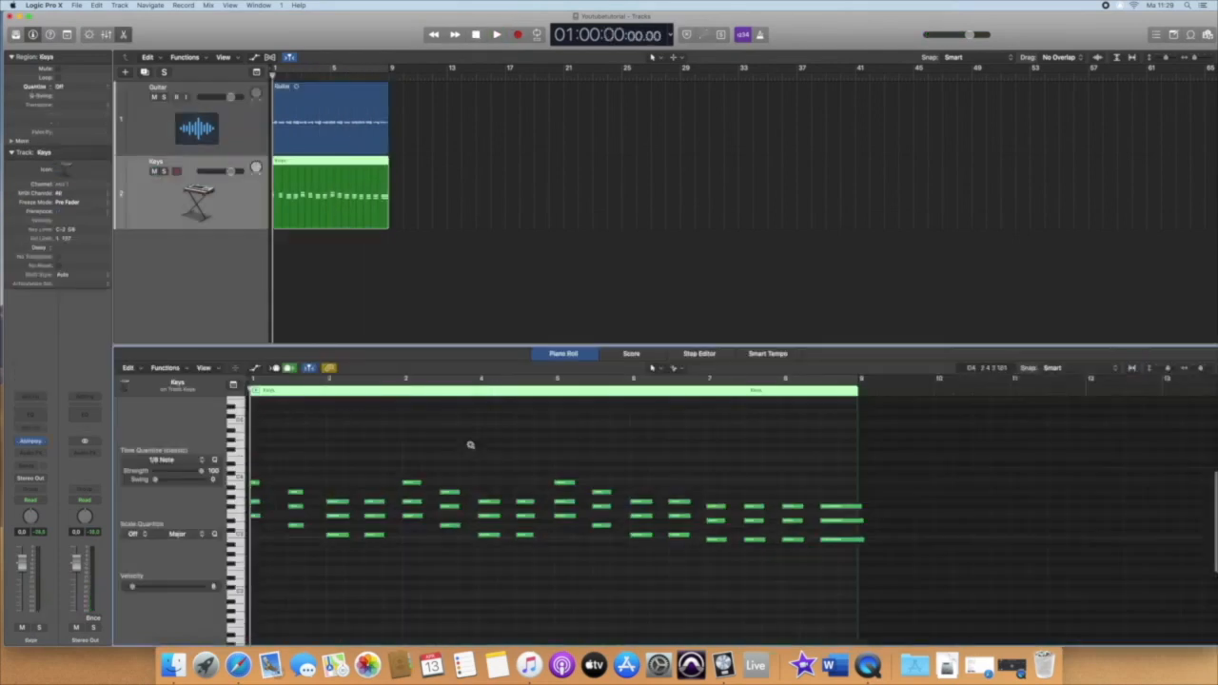
left_click(656, 370)
left_click(699, 467)
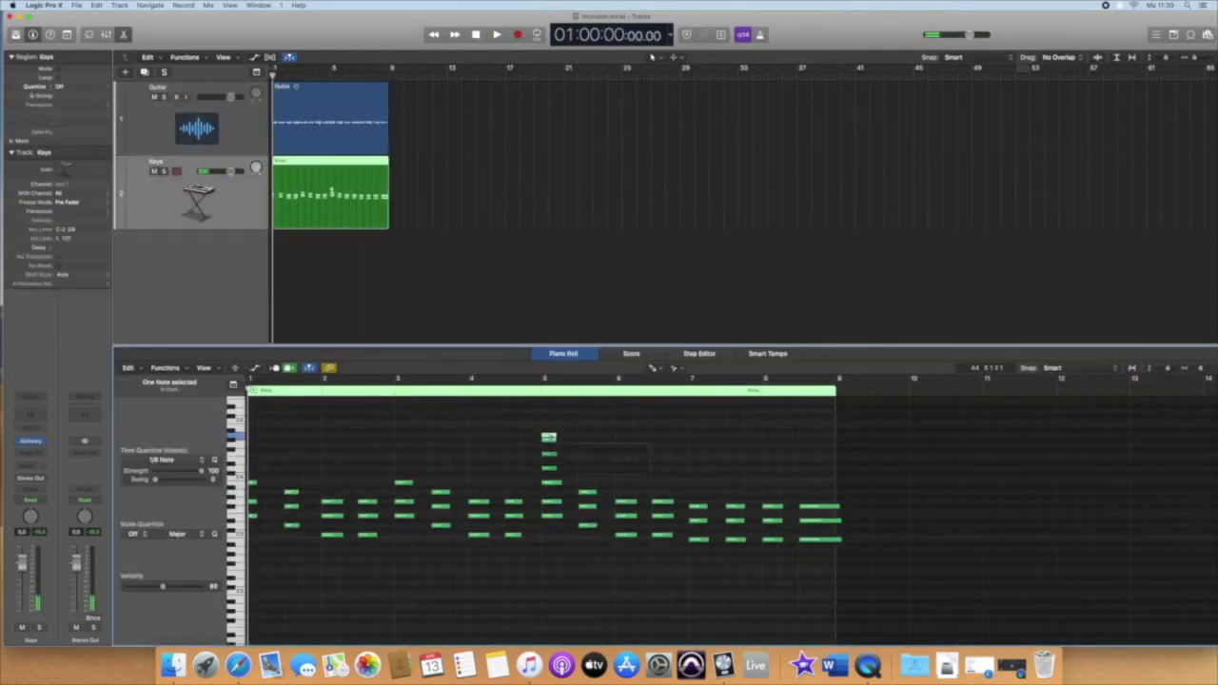
Create a software instrument track with Alchemy, audition the Vintage Synth basses and choose the Analog Dark Bass patch.
left_click(125, 73)
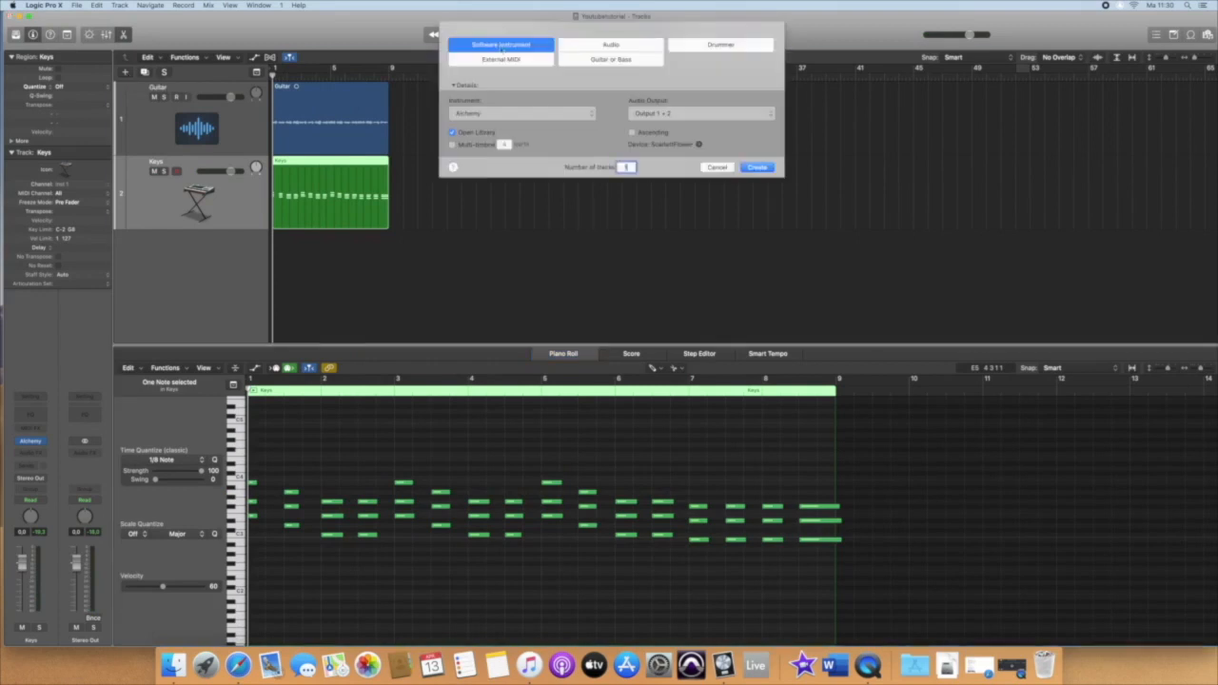
left_click(520, 113)
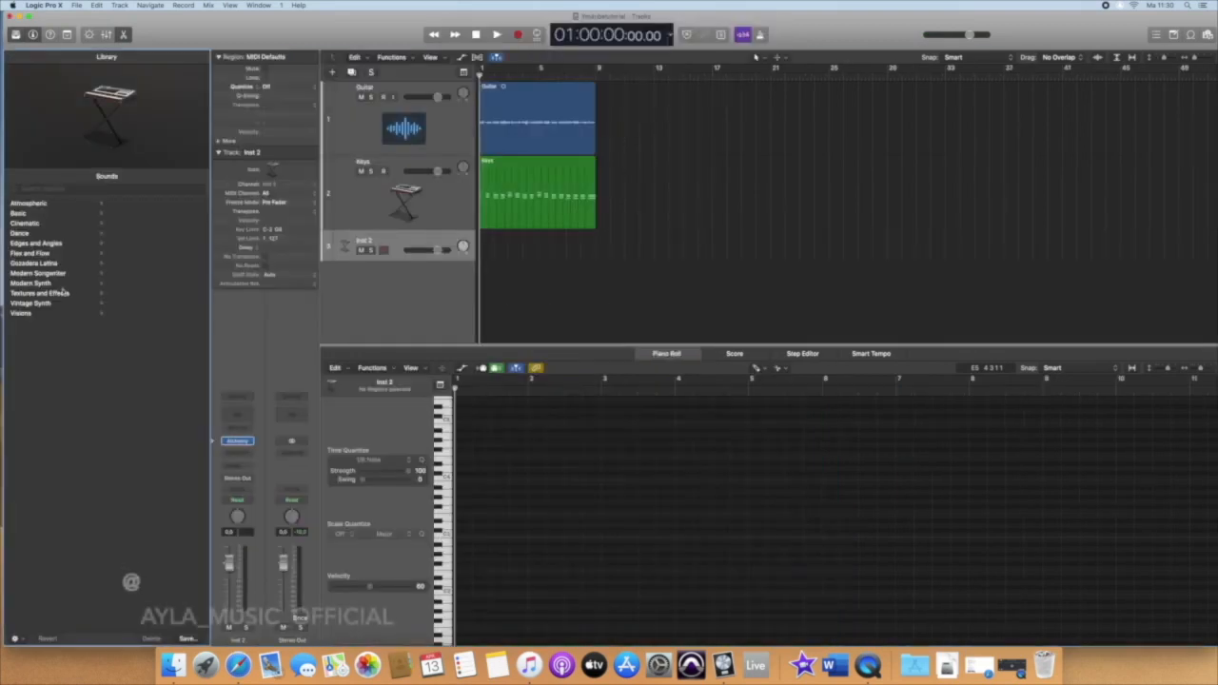
left_click(61, 305)
left_click(131, 214)
left_click(164, 225)
left_click(171, 334)
left_click(172, 245)
Turn on the metronome and record a bass line over the guitar and keys on the Analog Dark Bass track.
left_click(760, 36)
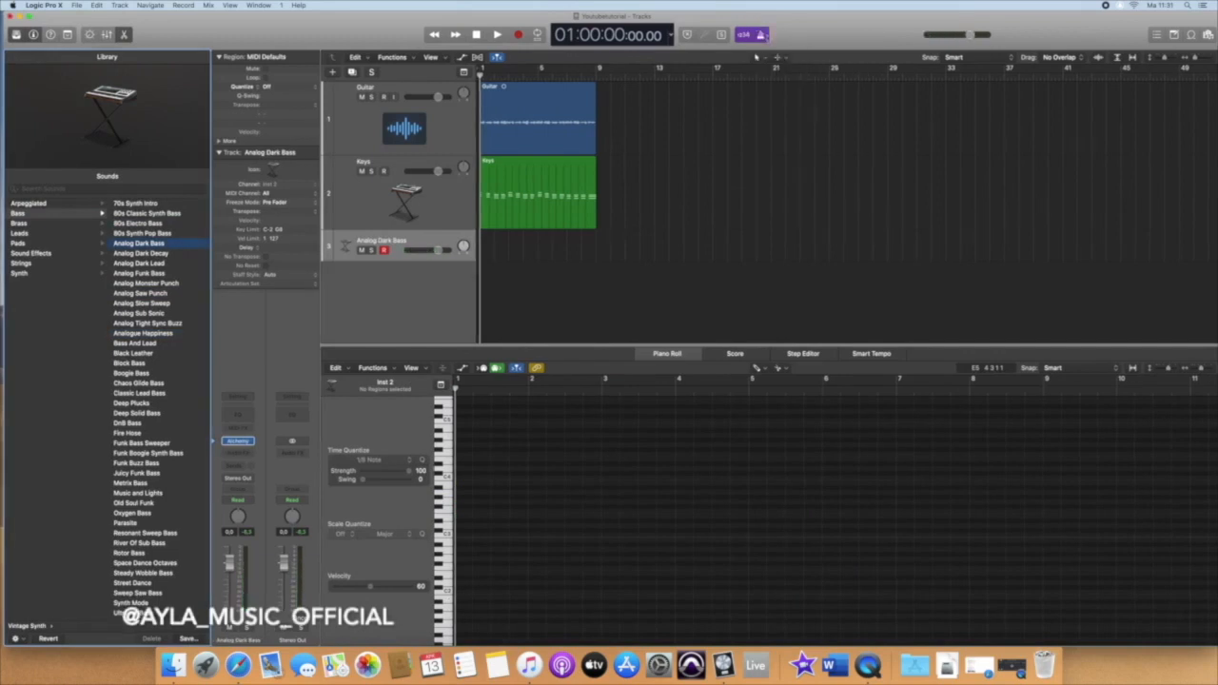
key("r")
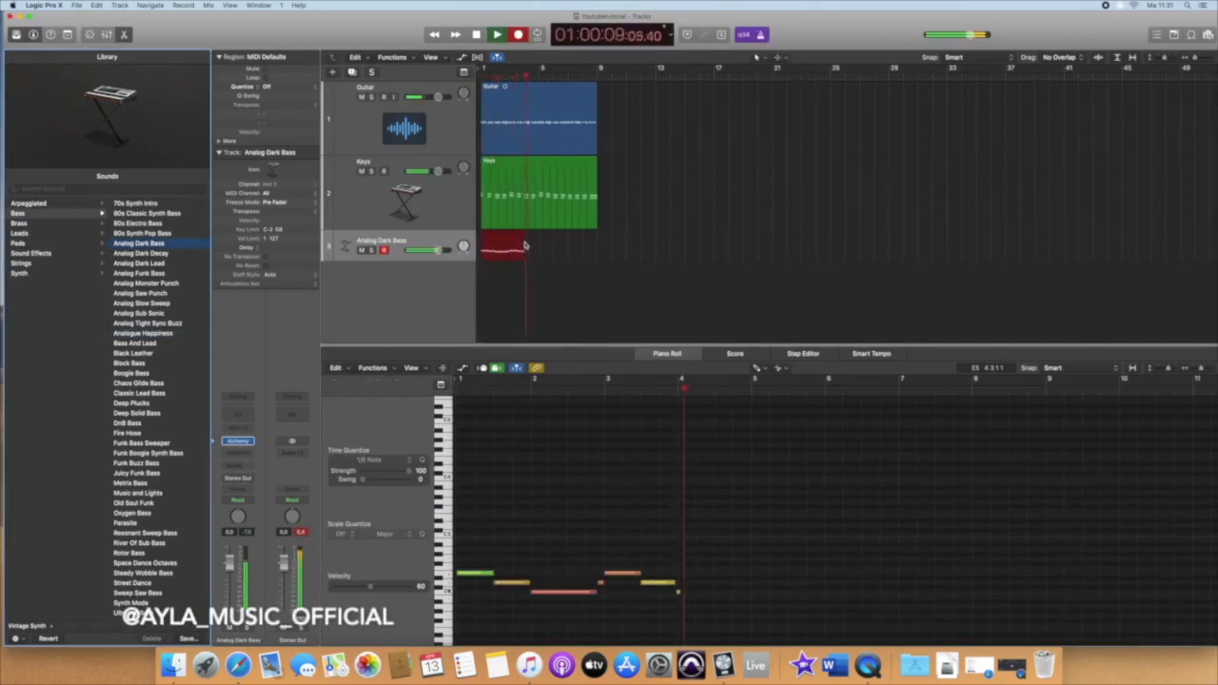
key("space")
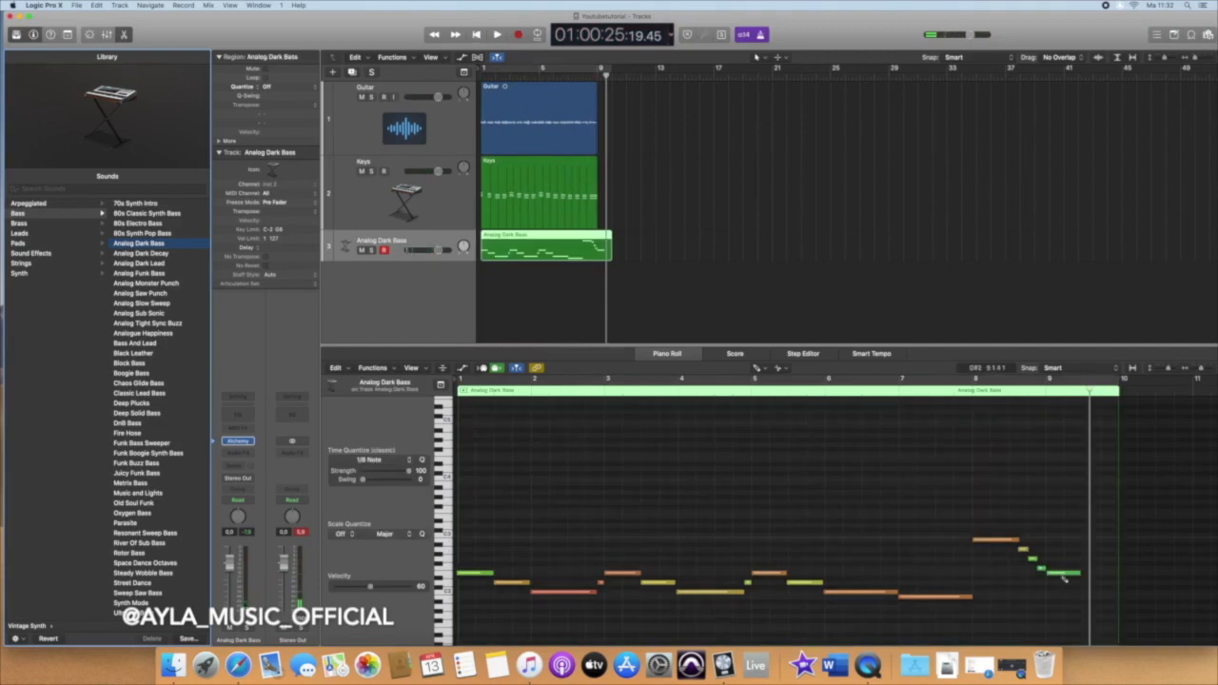
Delete the surplus bass note after bar 9 and shorten the Analog Dark Bass region to end at bar 9.
left_click(1041, 553)
key("BackSpace")
left_click_drag(610, 256, 597, 257)
Select all the bass notes in the piano roll, then play the bass part back from the beginning.
left_click(694, 554)
key("super+a")
key("Return")
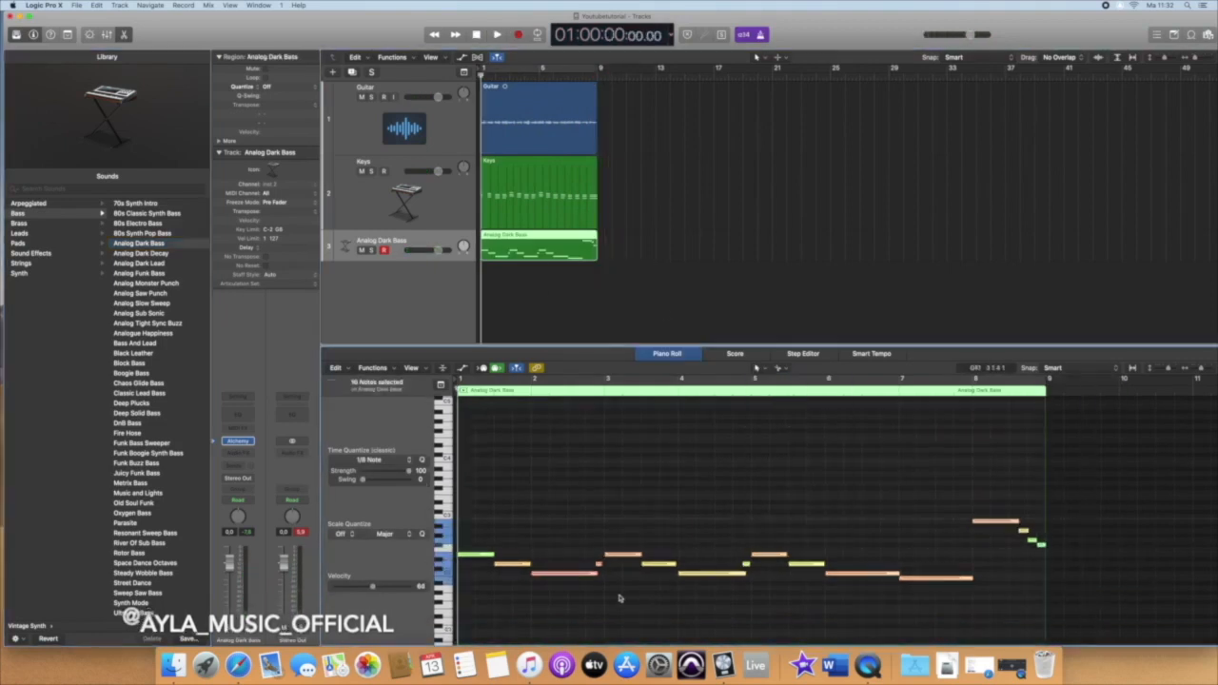
left_click(570, 590)
key("space")
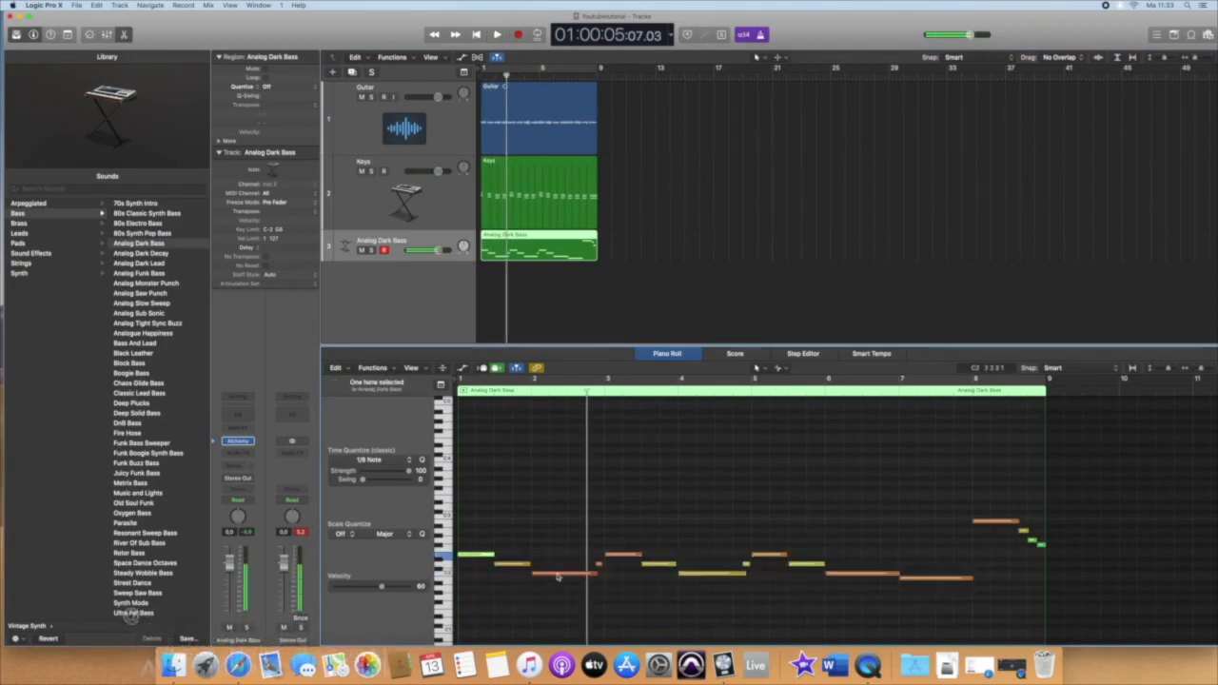